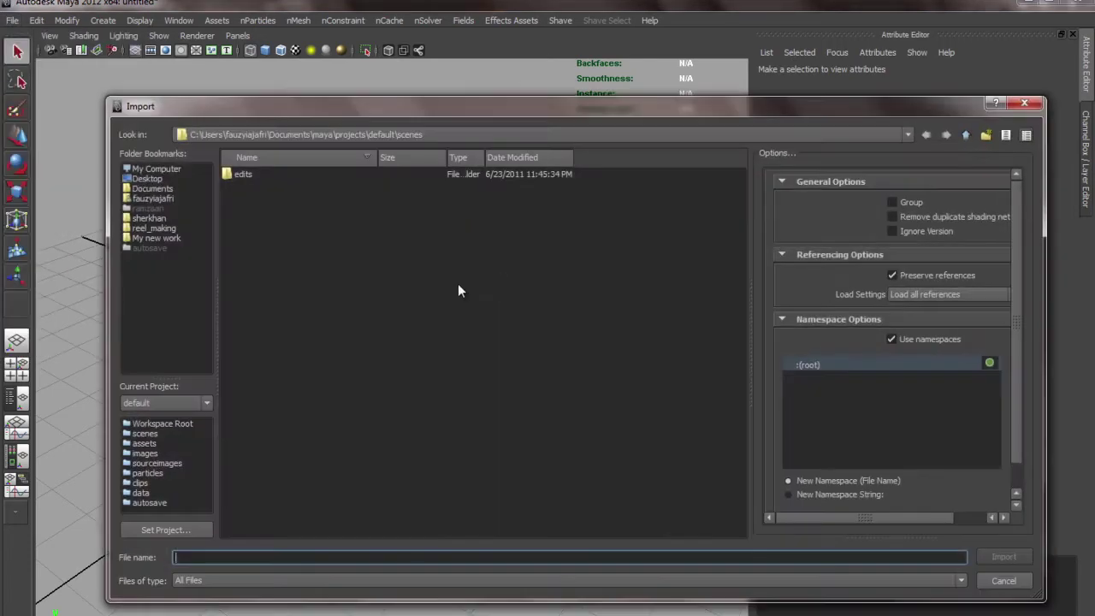
Import temRetop.obj from the Desktop folder with the file type set to OBJ, and frame it in the view
{"action": "left_click", "coordinate": [147, 178]}
{"action": "left_click", "coordinate": [261, 222]}
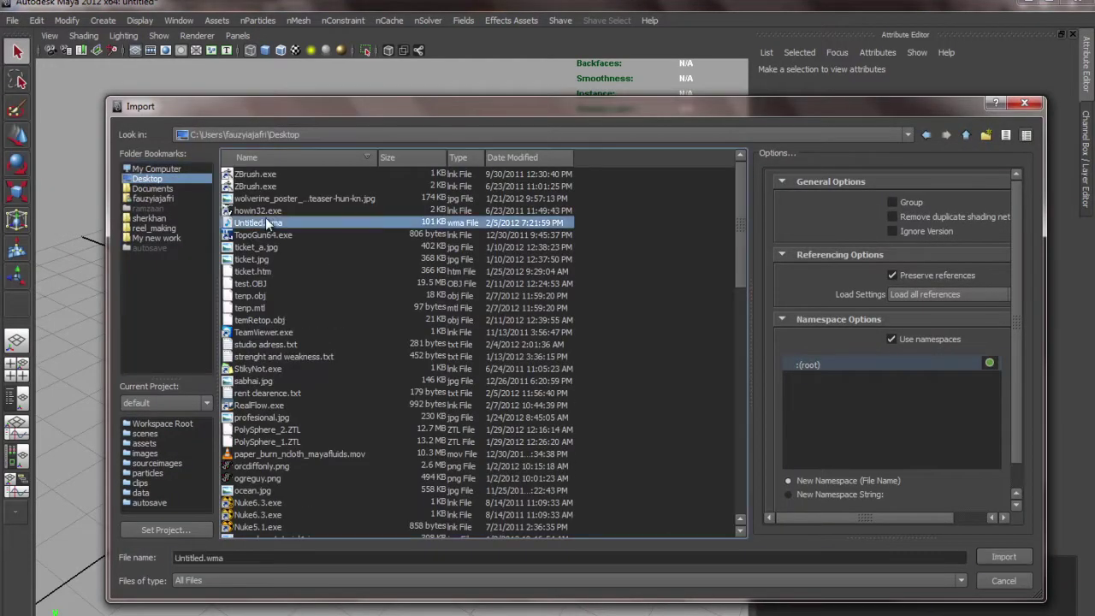
{"action": "left_click_drag", "start_coordinate": [277, 559], "coordinate": [175, 560]}
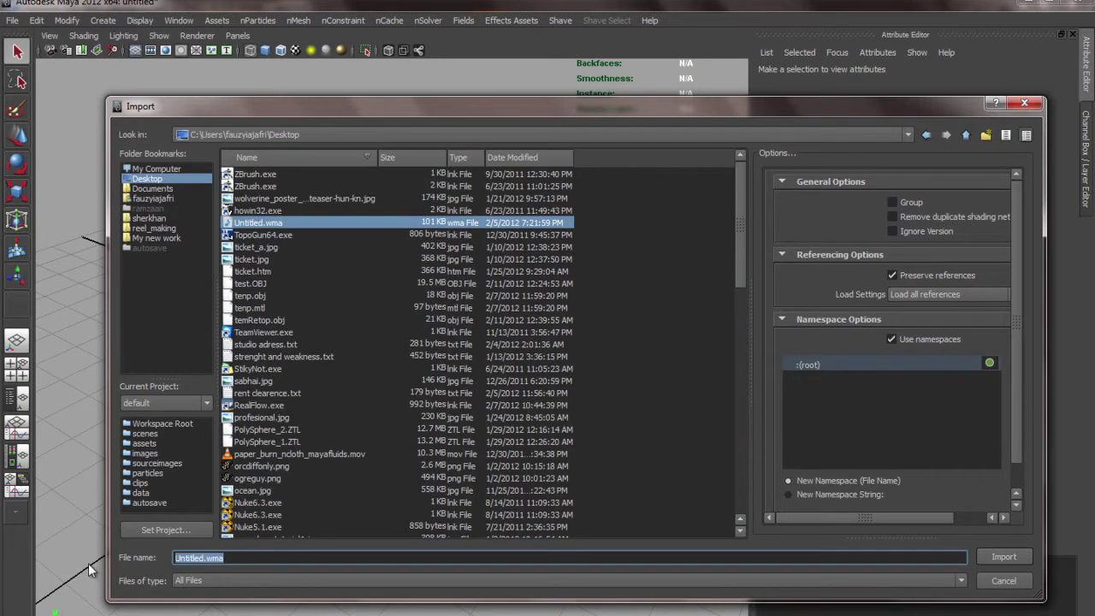
{"action": "type", "text": "temp"}
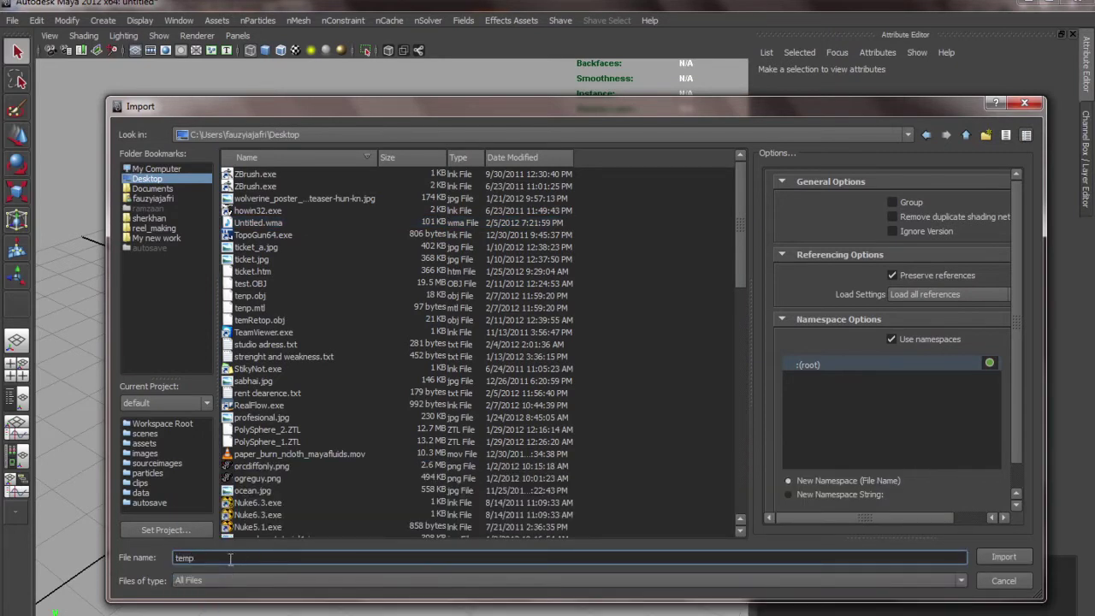
{"action": "key", "text": "Tab"}
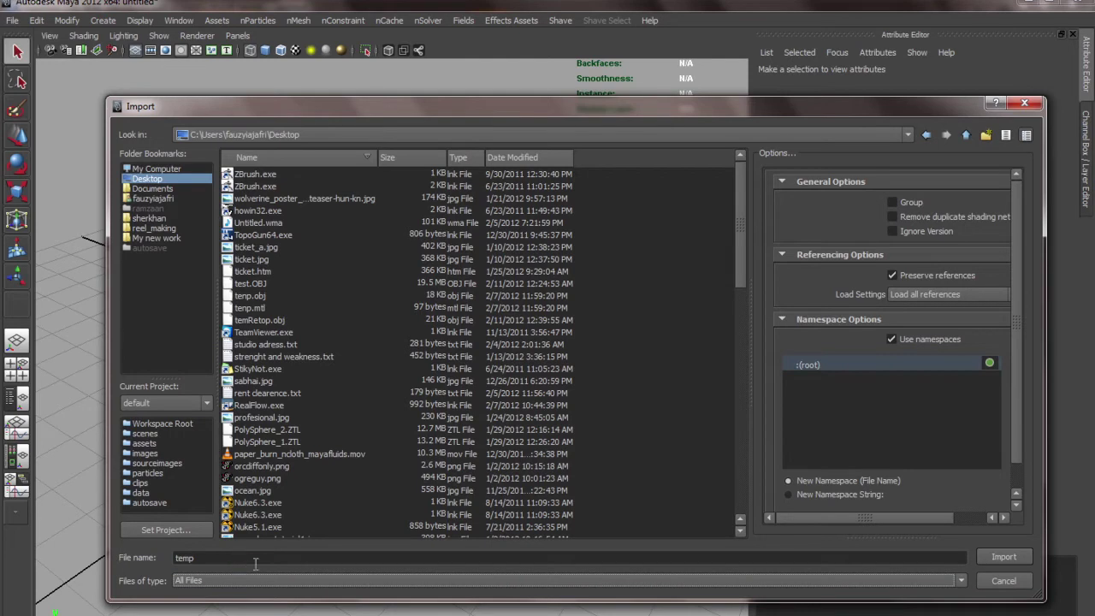
{"action": "left_click", "coordinate": [259, 581]}
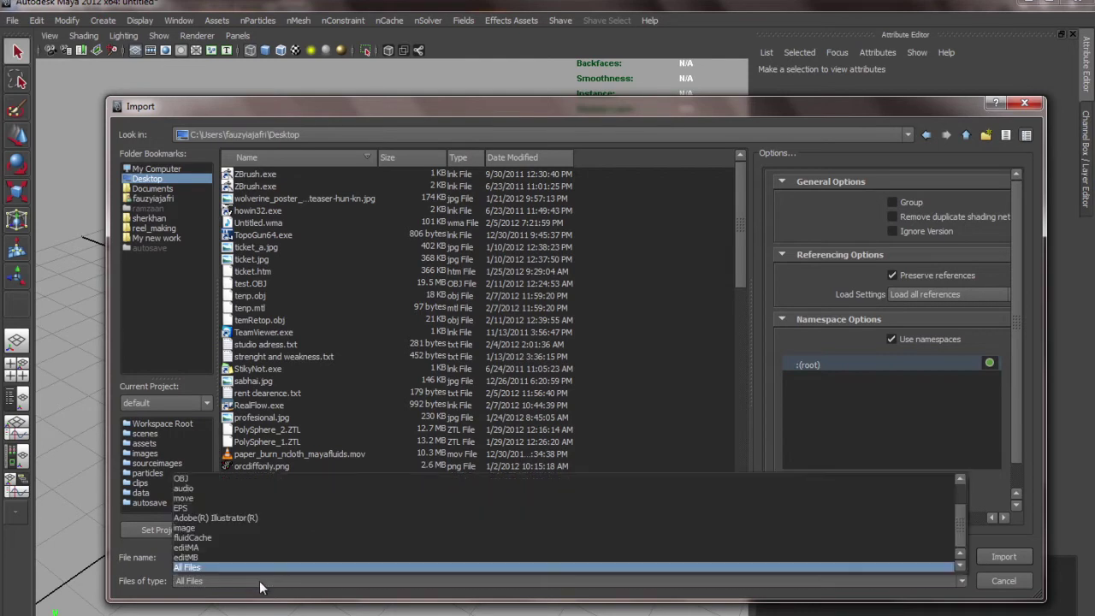
{"action": "left_click", "coordinate": [262, 478]}
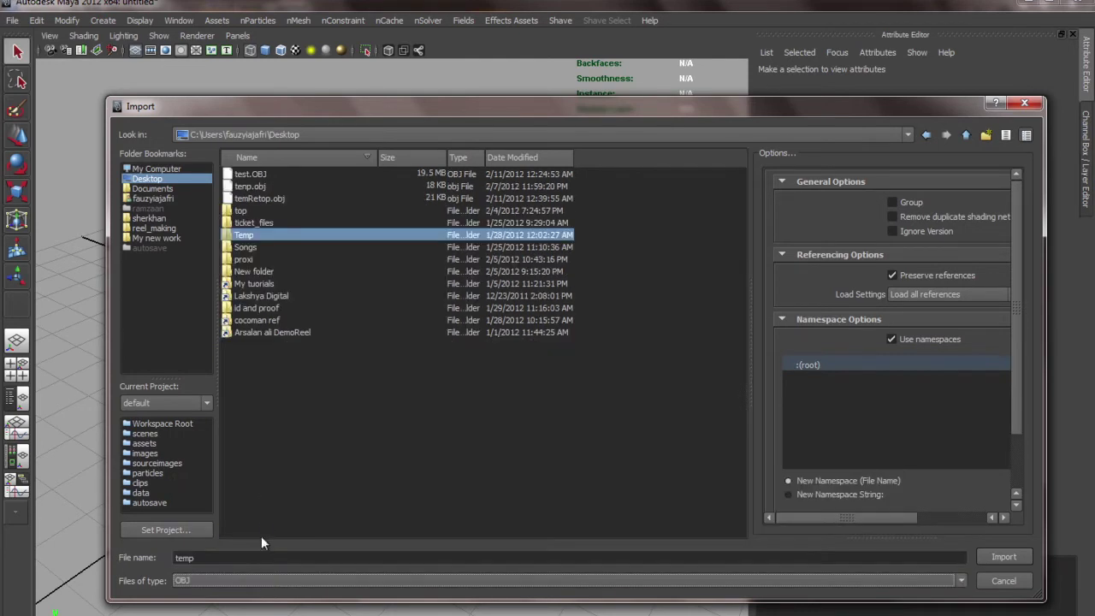
{"action": "left_click", "coordinate": [257, 199]}
{"action": "left_click", "coordinate": [977, 560]}
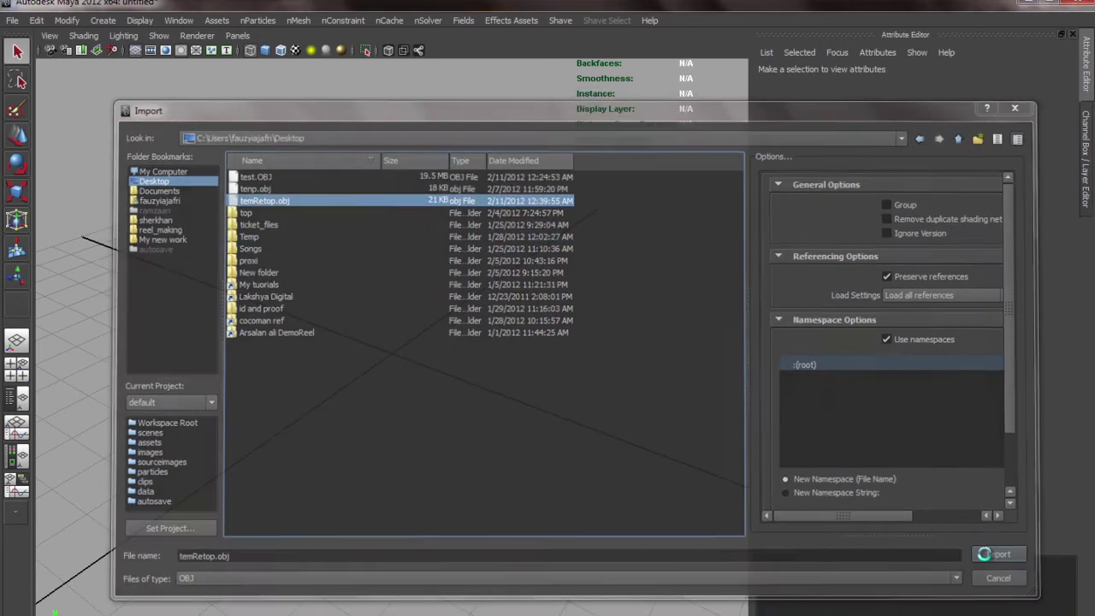
{"action": "scroll", "coordinate": [227, 272], "scroll_direction": "down", "scroll_amount": 5}
{"action": "key", "text": "f"}
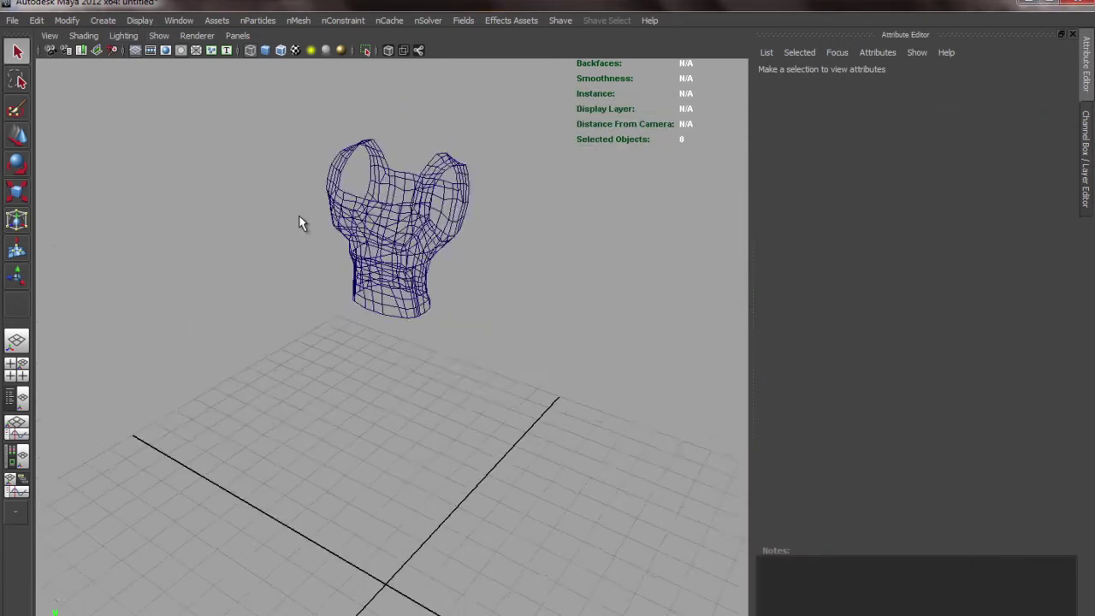
Check in the Plug-in Manager whether objExport.mll is loaded, then close the manager
{"action": "left_click", "coordinate": [8, 19]}
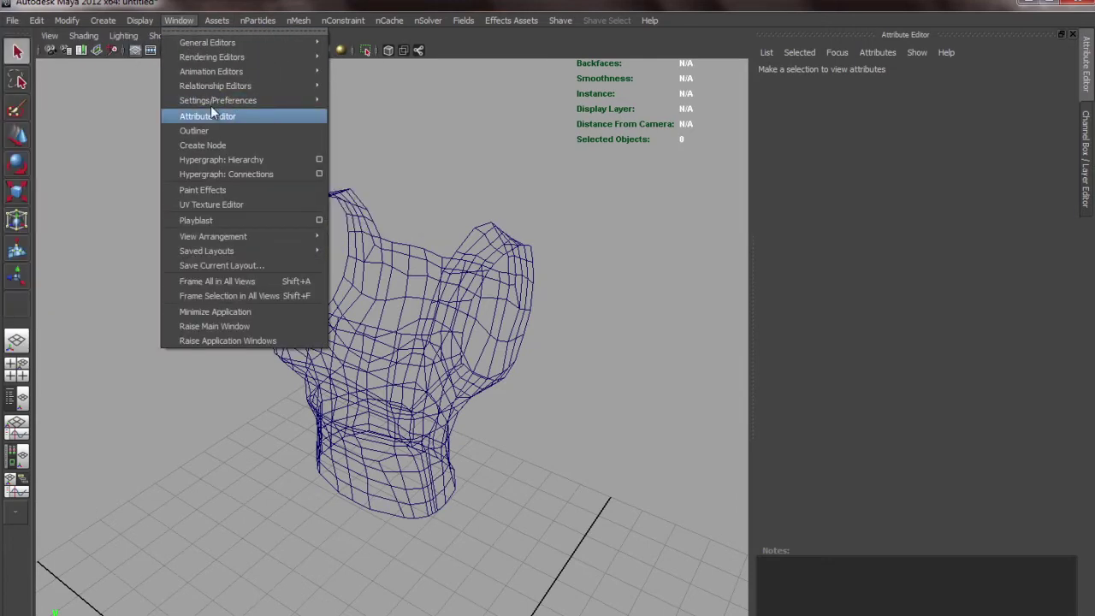
{"action": "mouse_move", "coordinate": [218, 100]}
{"action": "left_click", "coordinate": [416, 227]}
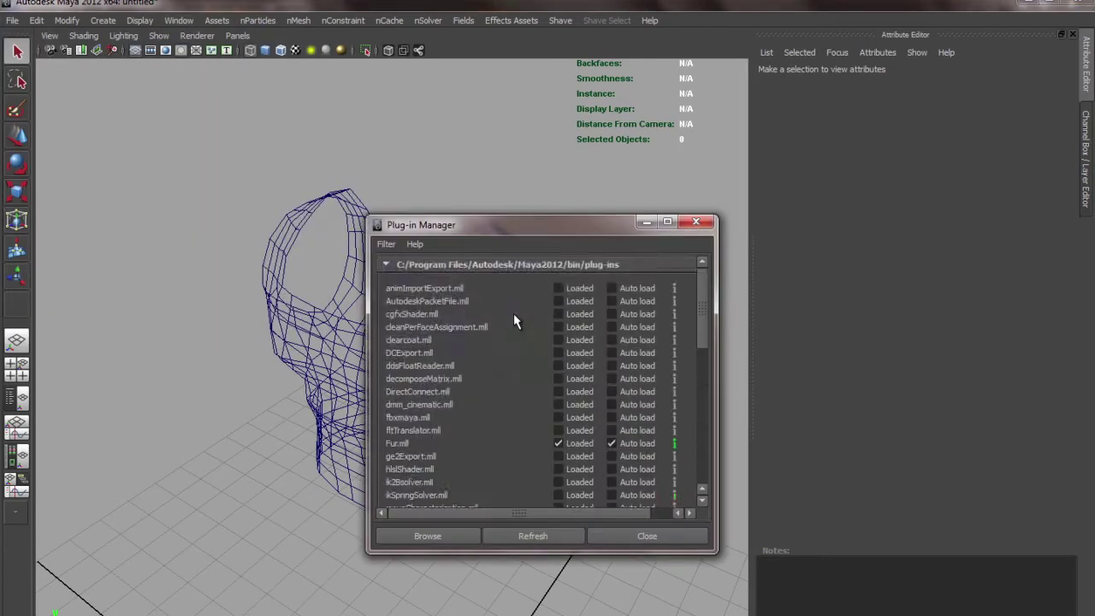
{"action": "scroll", "coordinate": [533, 362], "scroll_direction": "down", "scroll_amount": 5}
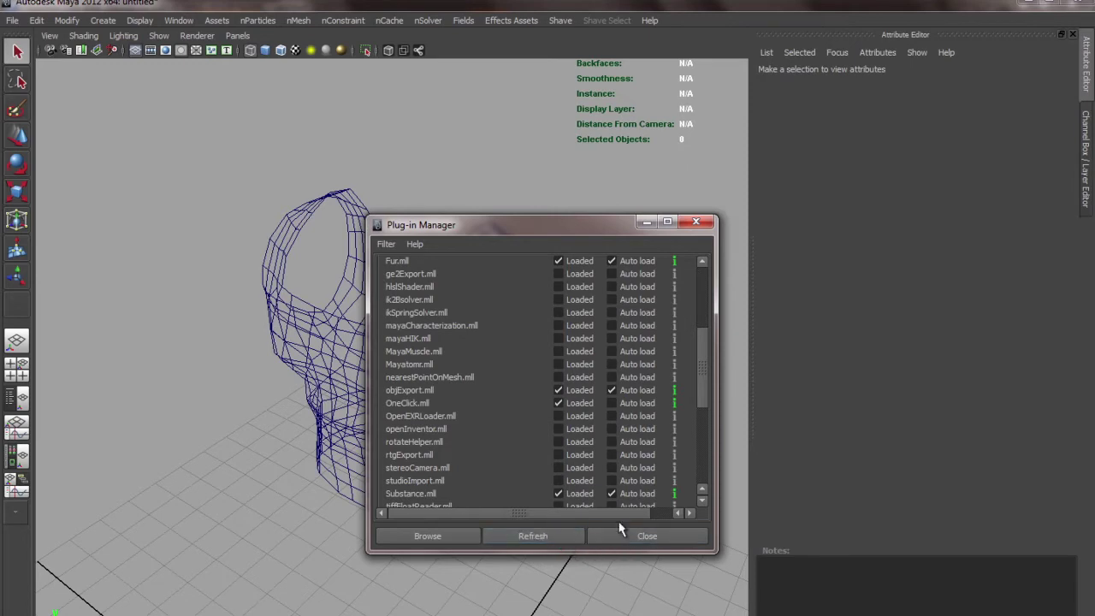
{"action": "left_click", "coordinate": [643, 537]}
Display the imported torso mesh shaded with smooth mesh preview turned on
{"action": "left_click_drag", "start_coordinate": [555, 234], "coordinate": [479, 325]}
{"action": "key", "text": "f"}
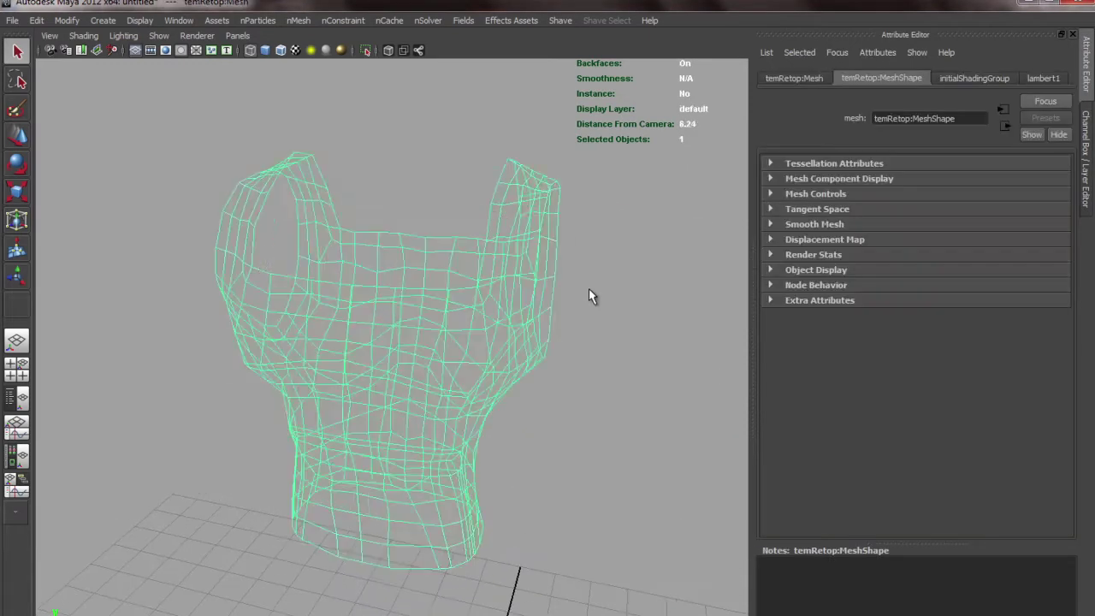
{"action": "key", "text": "5"}
{"action": "left_click_drag", "start_coordinate": [630, 284], "coordinate": [578, 287], "text": "alt"}
{"action": "left_click", "coordinate": [578, 287]}
{"action": "left_click", "coordinate": [372, 298]}
{"action": "key", "text": "3"}
{"action": "right_click_drag", "start_coordinate": [464, 317], "coordinate": [459, 285], "text": "alt"}
{"action": "right_click_drag", "start_coordinate": [358, 282], "coordinate": [378, 281], "text": "alt"}
Examine the torso mesh's vertices and its shaded surface from the front, side and back
{"action": "right_click_drag", "start_coordinate": [381, 211], "coordinate": [317, 211]}
{"action": "right_click_drag", "start_coordinate": [377, 240], "coordinate": [403, 248], "text": "alt"}
{"action": "left_click_drag", "start_coordinate": [403, 248], "coordinate": [513, 250], "text": "alt"}
{"action": "right_click_drag", "start_coordinate": [514, 249], "coordinate": [320, 269], "text": "alt"}
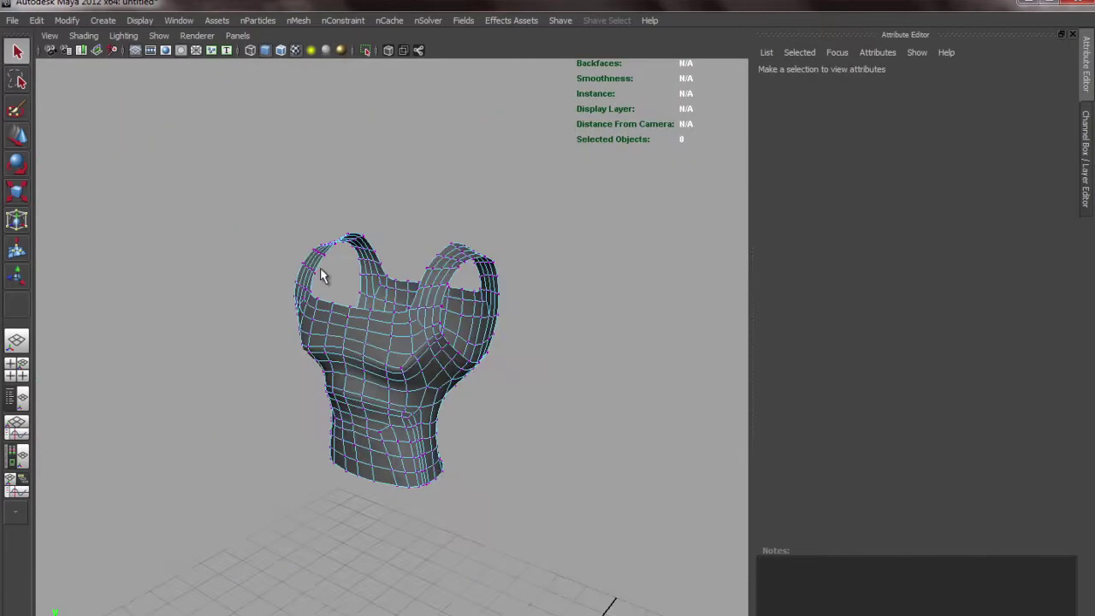
{"action": "right_click_drag", "start_coordinate": [504, 300], "coordinate": [599, 267]}
{"action": "left_click", "coordinate": [655, 289]}
{"action": "left_click_drag", "start_coordinate": [719, 432], "coordinate": [434, 401], "text": "alt"}
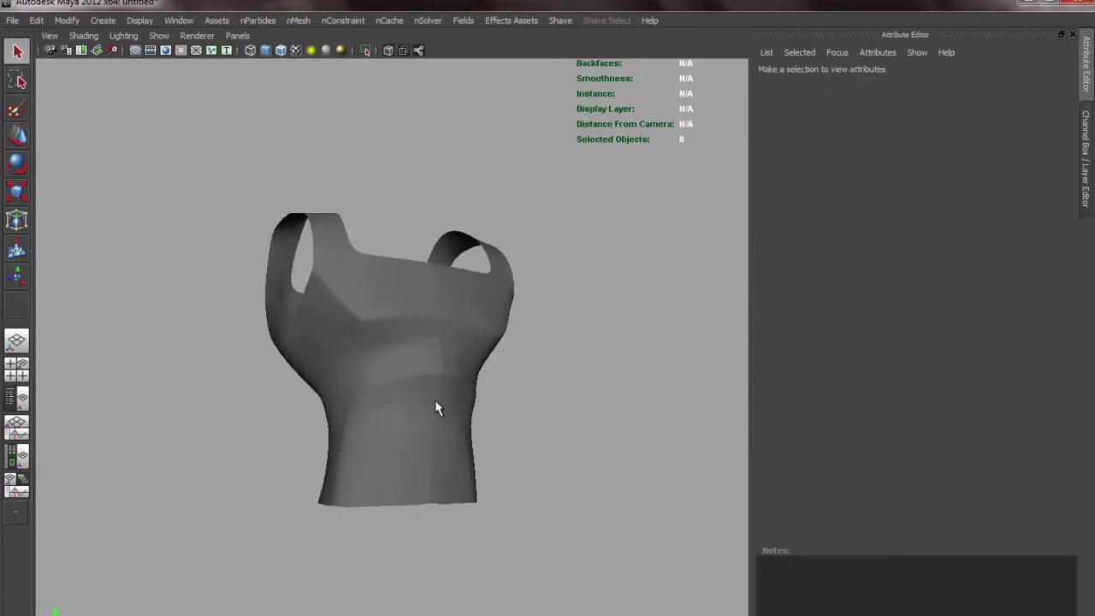
{"action": "left_click", "coordinate": [434, 402]}
{"action": "left_click", "coordinate": [543, 403]}
{"action": "scroll", "coordinate": [428, 260], "scroll_direction": "up", "scroll_amount": 6}
{"action": "scroll", "coordinate": [427, 259], "scroll_direction": "down", "scroll_amount": 6}
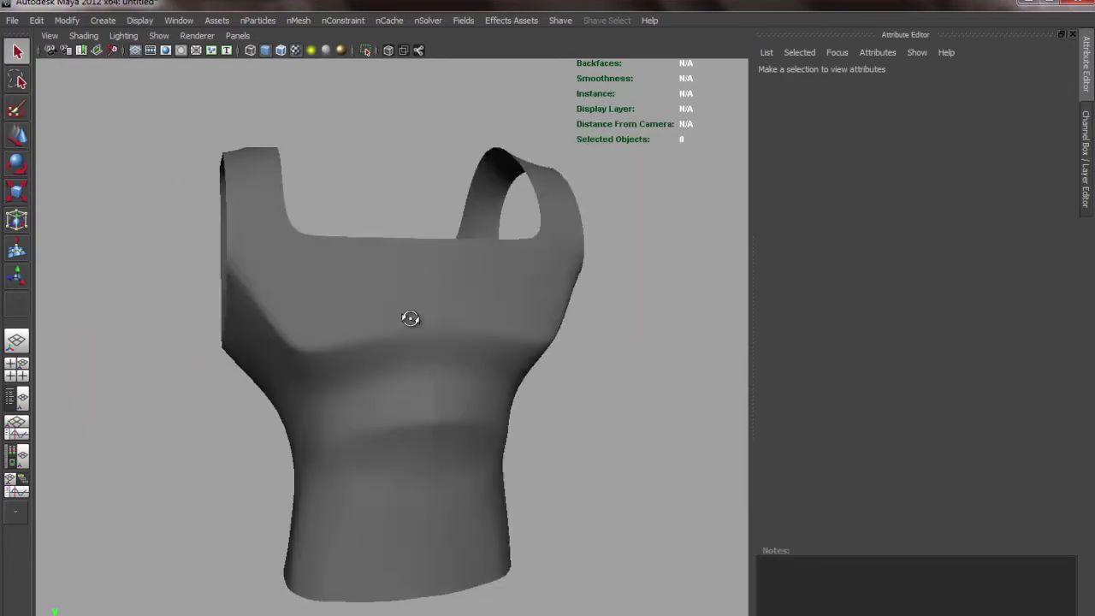
Merge the overlapping vertices along the upper centre seam of the torso's back, and check the Merge Vertices options
{"action": "left_click_drag", "start_coordinate": [408, 318], "coordinate": [427, 186], "text": "alt"}
{"action": "left_click", "coordinate": [475, 246]}
{"action": "right_click_drag", "start_coordinate": [427, 186], "coordinate": [388, 178]}
{"action": "left_click_drag", "start_coordinate": [388, 177], "coordinate": [408, 224]}
{"action": "left_click_drag", "start_coordinate": [414, 265], "coordinate": [415, 270]}
{"action": "right_click_drag", "start_coordinate": [428, 187], "coordinate": [486, 137], "text": "shift"}
{"action": "scroll", "coordinate": [349, 179], "scroll_direction": "up", "scroll_amount": 6}
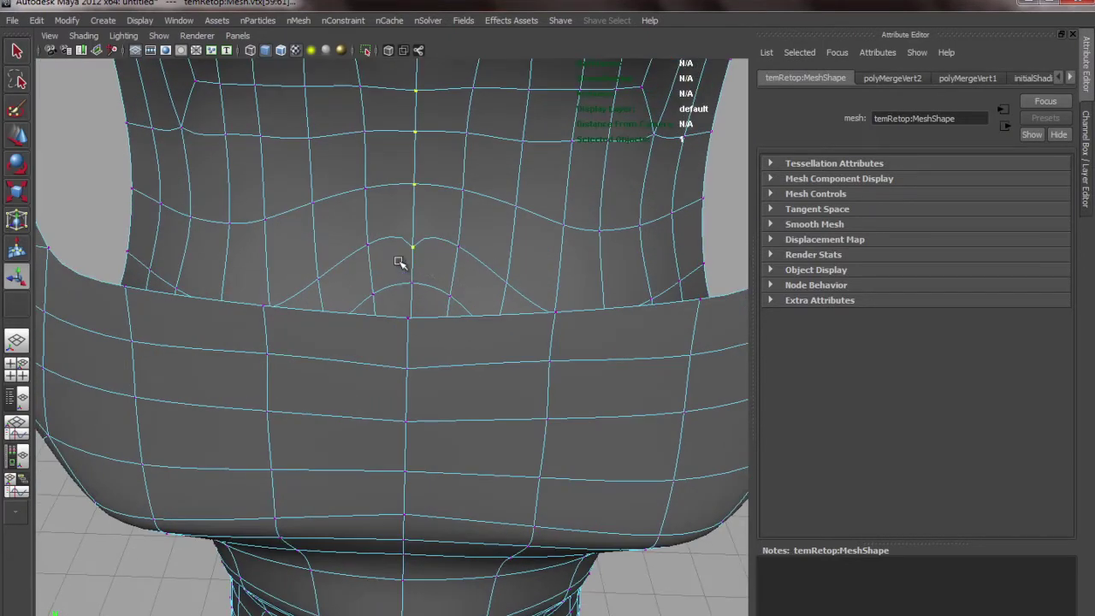
{"action": "scroll", "coordinate": [418, 249], "scroll_direction": "up", "scroll_amount": 2}
{"action": "scroll", "coordinate": [418, 205], "scroll_direction": "down", "scroll_amount": 2}
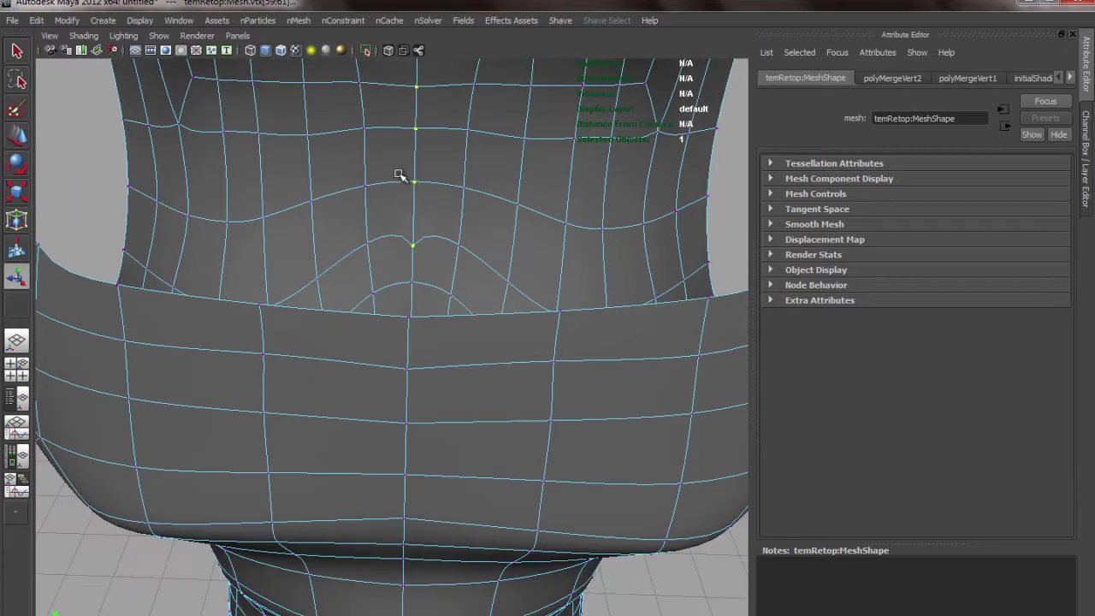
{"action": "right_click_drag", "start_coordinate": [398, 170], "coordinate": [506, 98], "text": "shift"}
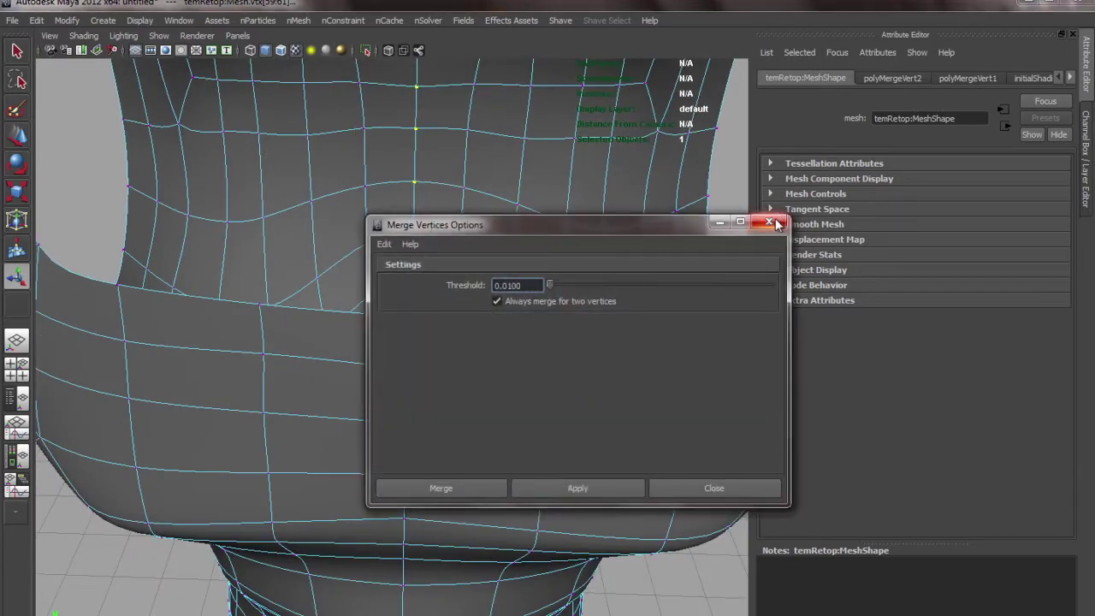
{"action": "left_click", "coordinate": [774, 222]}
Merge the overlapping vertices along the lower centre seam of the torso's back
{"action": "scroll", "coordinate": [398, 317], "scroll_direction": "down", "scroll_amount": 2}
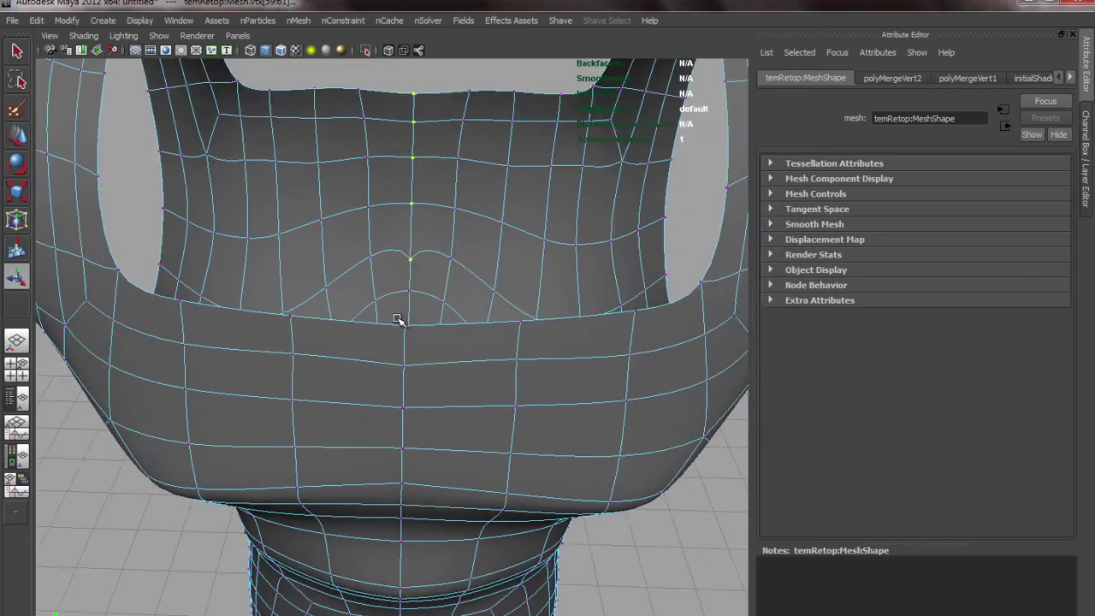
{"action": "left_click_drag", "start_coordinate": [390, 279], "coordinate": [416, 466], "text": "alt"}
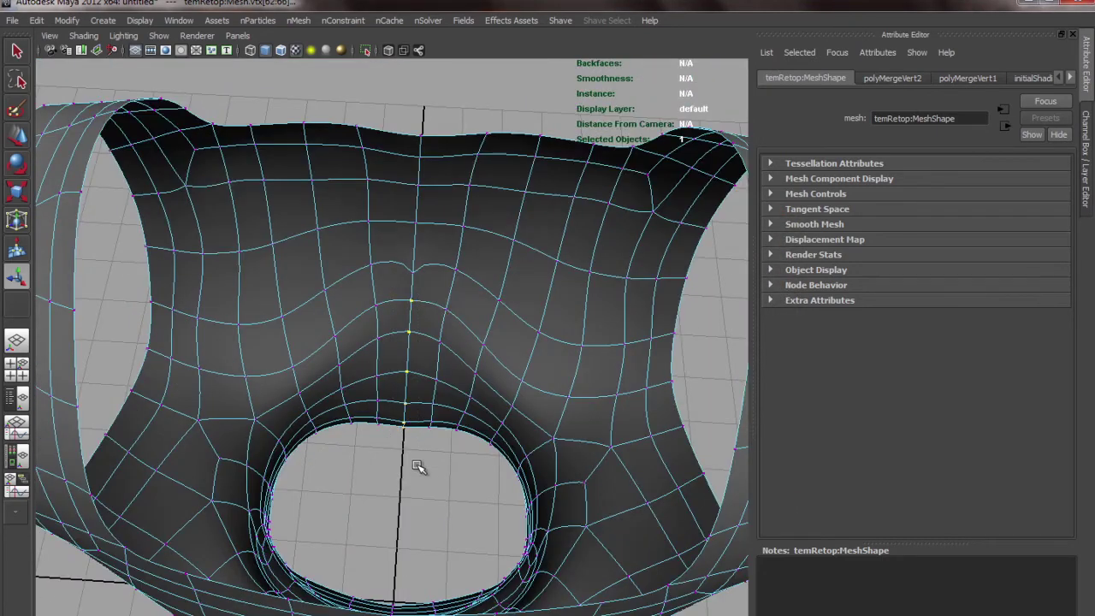
{"action": "key", "text": "g"}
{"action": "left_click", "coordinate": [516, 489]}
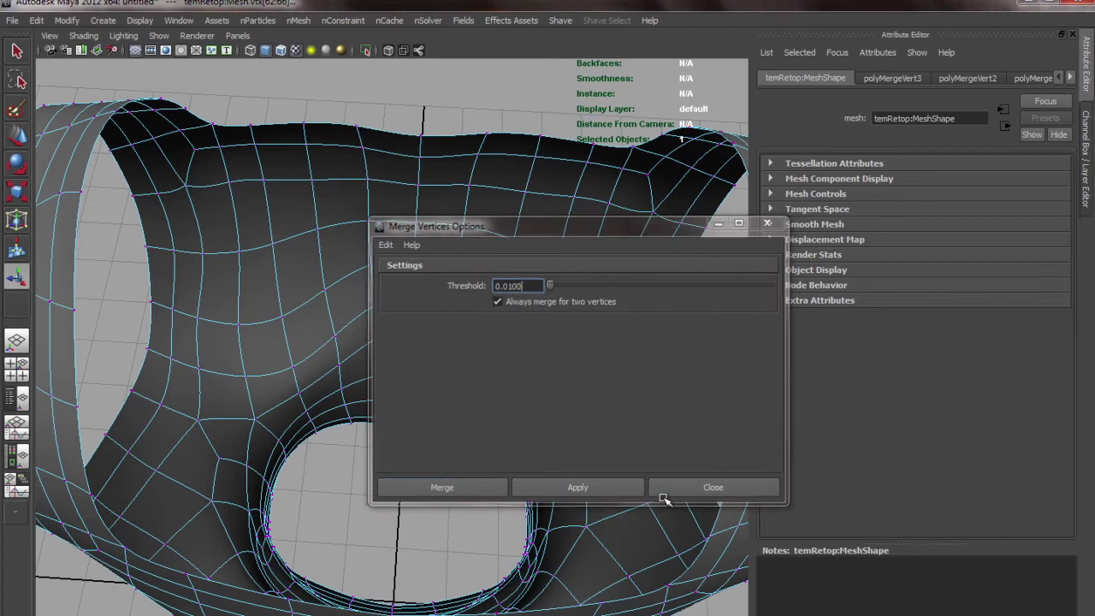
{"action": "left_click", "coordinate": [659, 488]}
Merge the remaining centre seam vertex at the bottom hem of the torso's back
{"action": "left_click_drag", "start_coordinate": [294, 454], "coordinate": [444, 301], "text": "alt"}
{"action": "middle_click_drag", "start_coordinate": [445, 301], "coordinate": [465, 210], "text": "alt"}
{"action": "scroll", "coordinate": [443, 416], "scroll_direction": "up", "scroll_amount": 3}
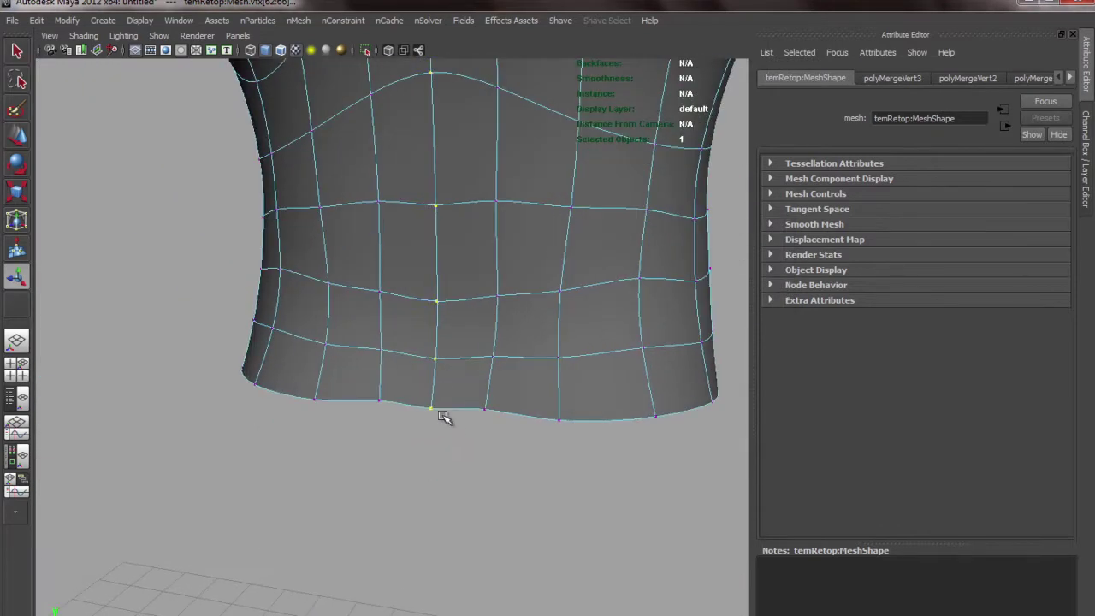
{"action": "key", "text": "g"}
{"action": "right_click_drag", "start_coordinate": [558, 361], "coordinate": [289, 362], "text": "alt"}
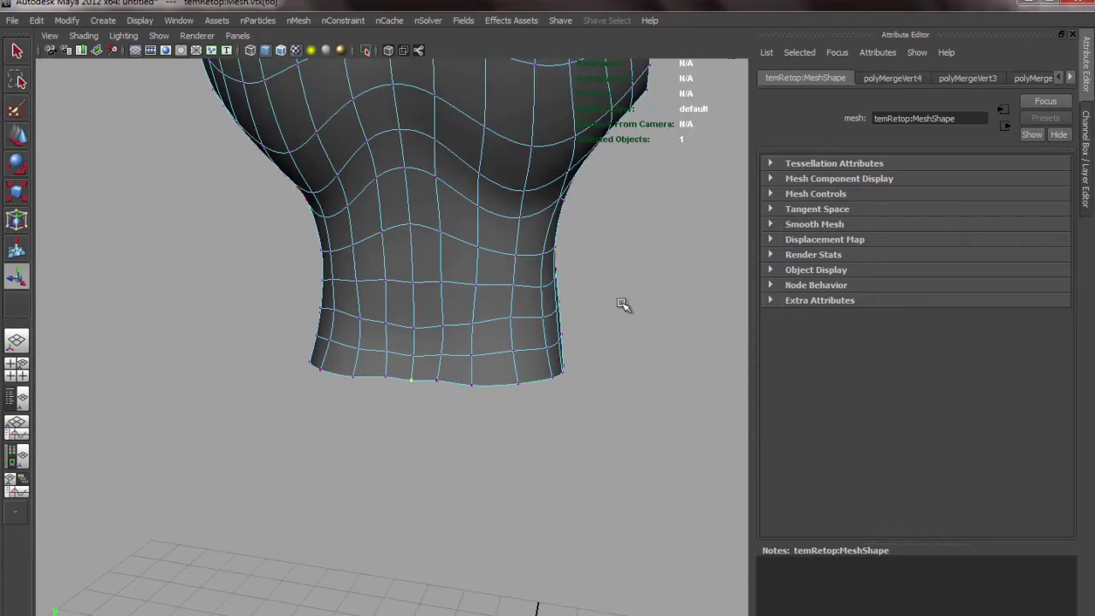
Merge the overlapping vertices along the torso's front centre seam and return to object mode
{"action": "left_click_drag", "start_coordinate": [623, 303], "coordinate": [461, 303], "text": "alt"}
{"action": "right_click_drag", "start_coordinate": [462, 303], "coordinate": [225, 328], "text": "alt"}
{"action": "left_click_drag", "start_coordinate": [225, 328], "coordinate": [311, 395], "text": "alt"}
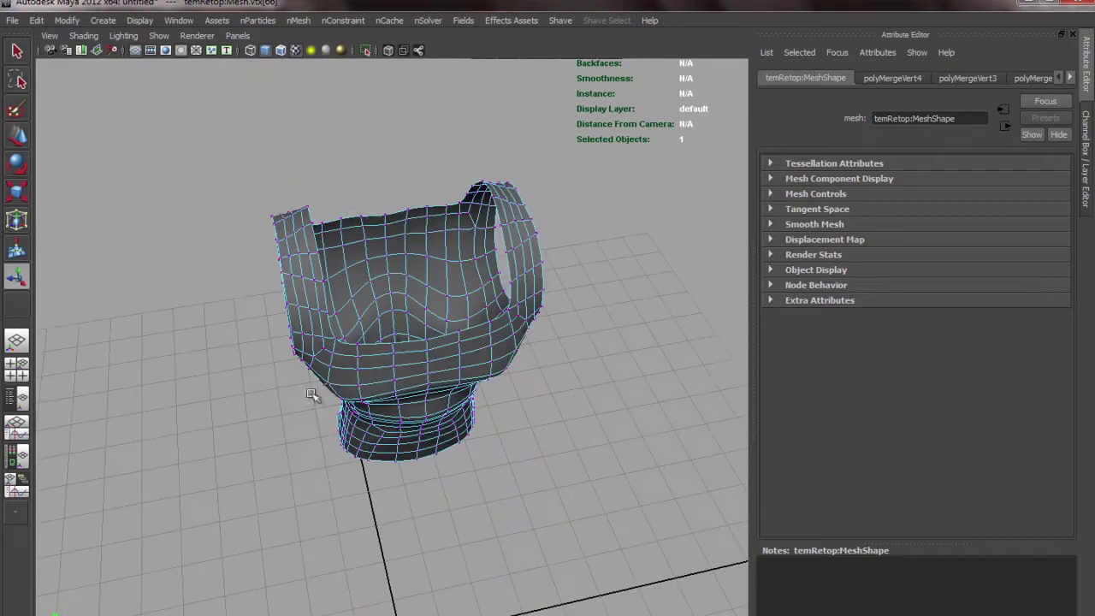
{"action": "left_click_drag", "start_coordinate": [392, 331], "coordinate": [437, 527]}
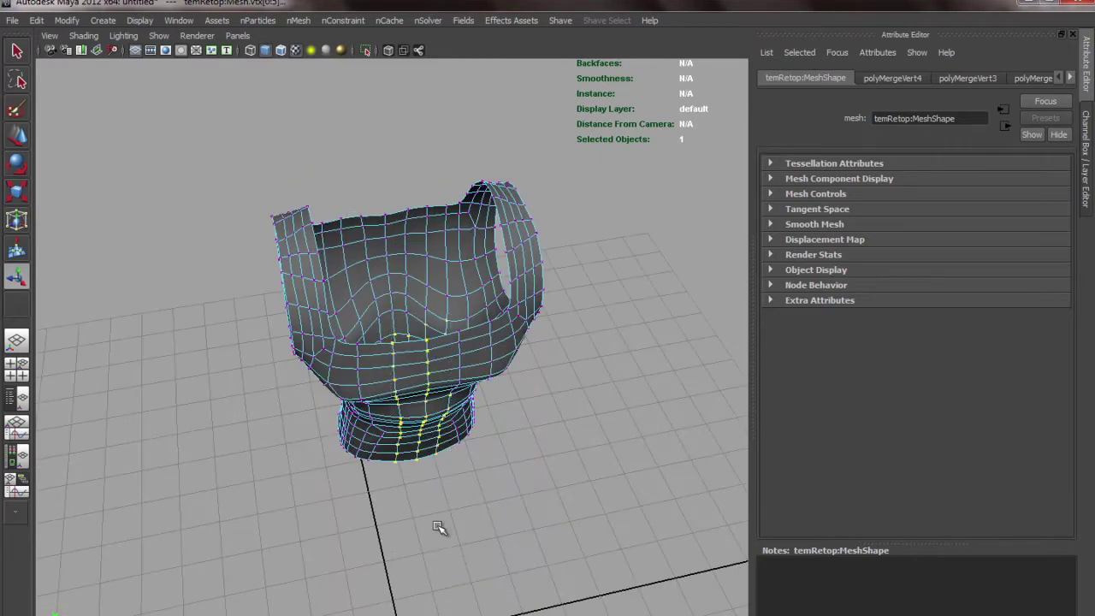
{"action": "left_click", "coordinate": [498, 501]}
{"action": "left_click_drag", "start_coordinate": [499, 501], "coordinate": [359, 479], "text": "alt"}
{"action": "right_click_drag", "start_coordinate": [359, 479], "coordinate": [418, 510], "text": "alt"}
{"action": "right_click_drag", "start_coordinate": [311, 371], "coordinate": [693, 276]}
{"action": "left_click", "coordinate": [693, 277]}
{"action": "left_click", "coordinate": [415, 287]}
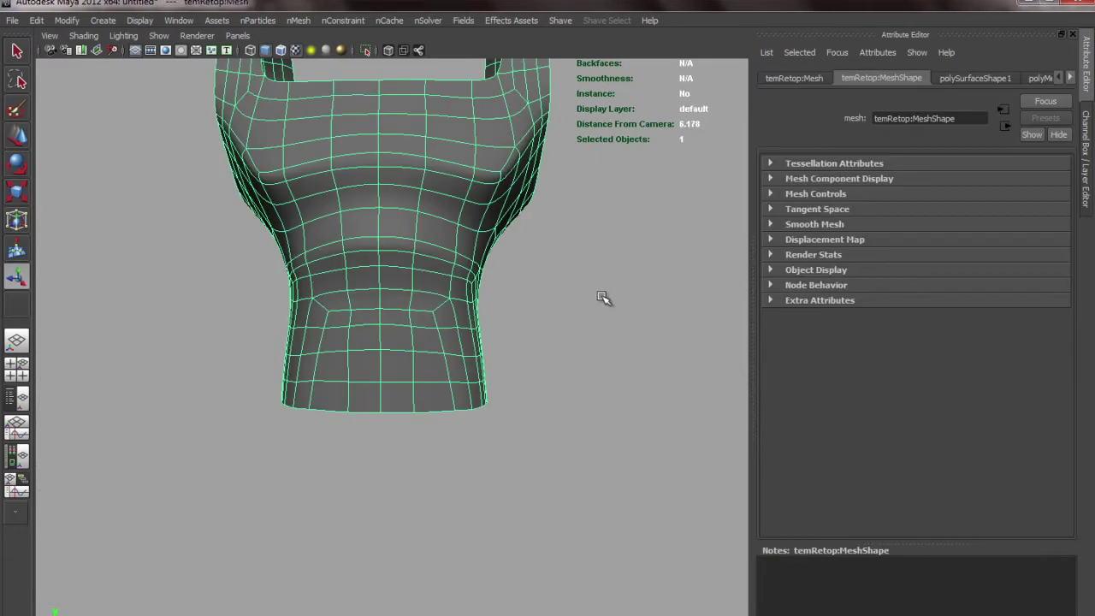
Examine the merged torso mesh from the front and sides for remaining seams
{"action": "left_click", "coordinate": [603, 298]}
{"action": "middle_click_drag", "start_coordinate": [245, 289], "coordinate": [215, 470], "text": "alt"}
{"action": "right_click_drag", "start_coordinate": [215, 469], "coordinate": [205, 412], "text": "alt"}
{"action": "left_click_drag", "start_coordinate": [205, 412], "coordinate": [237, 431], "text": "alt"}
{"action": "middle_click_drag", "start_coordinate": [237, 430], "coordinate": [239, 381], "text": "alt"}
{"action": "right_click_drag", "start_coordinate": [239, 382], "coordinate": [379, 433], "text": "alt"}
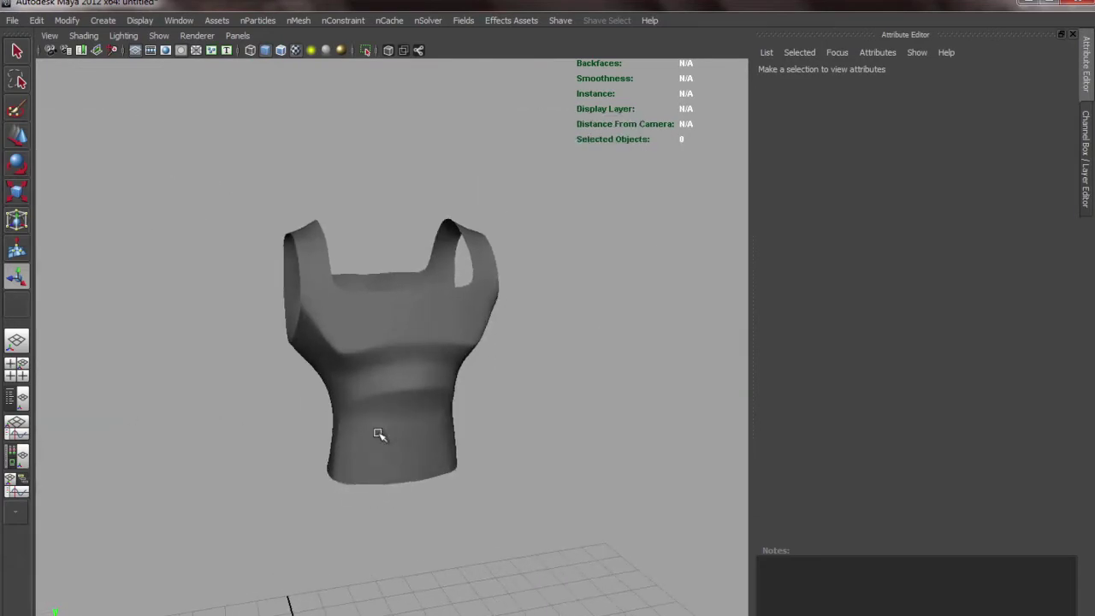
{"action": "left_click", "coordinate": [379, 433]}
{"action": "left_click", "coordinate": [574, 371]}
{"action": "left_click_drag", "start_coordinate": [574, 371], "coordinate": [339, 447], "text": "alt"}
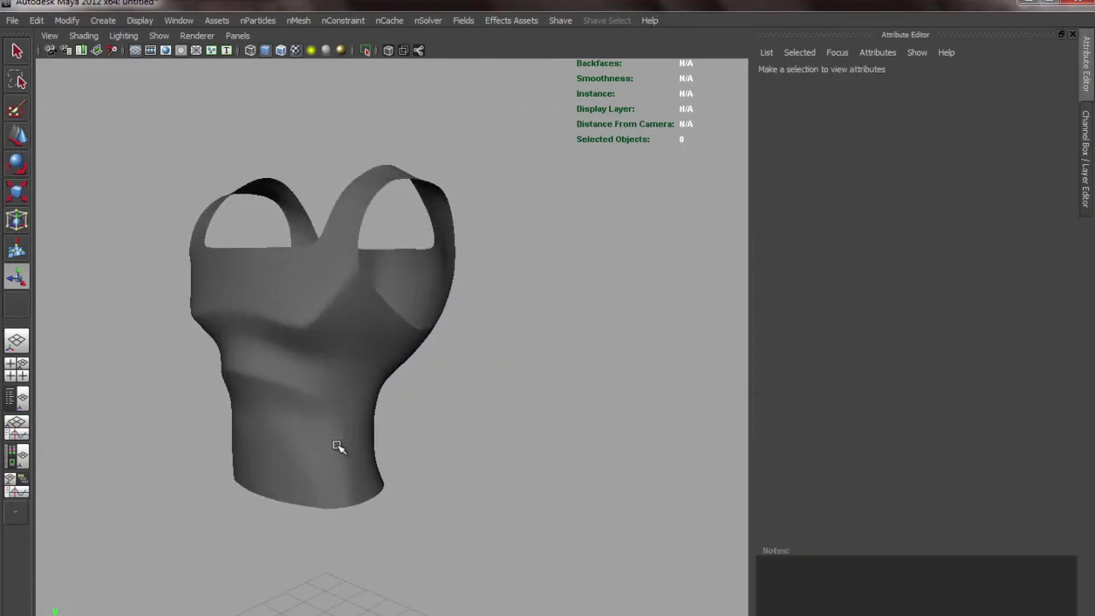
Compare the torso mesh with smooth preview off and on, and examine its straps and openings
{"action": "left_click", "coordinate": [339, 447]}
{"action": "key", "text": "1"}
{"action": "key", "text": "3"}
{"action": "left_click", "coordinate": [525, 403]}
{"action": "left_click", "coordinate": [234, 409]}
{"action": "left_click", "coordinate": [484, 445]}
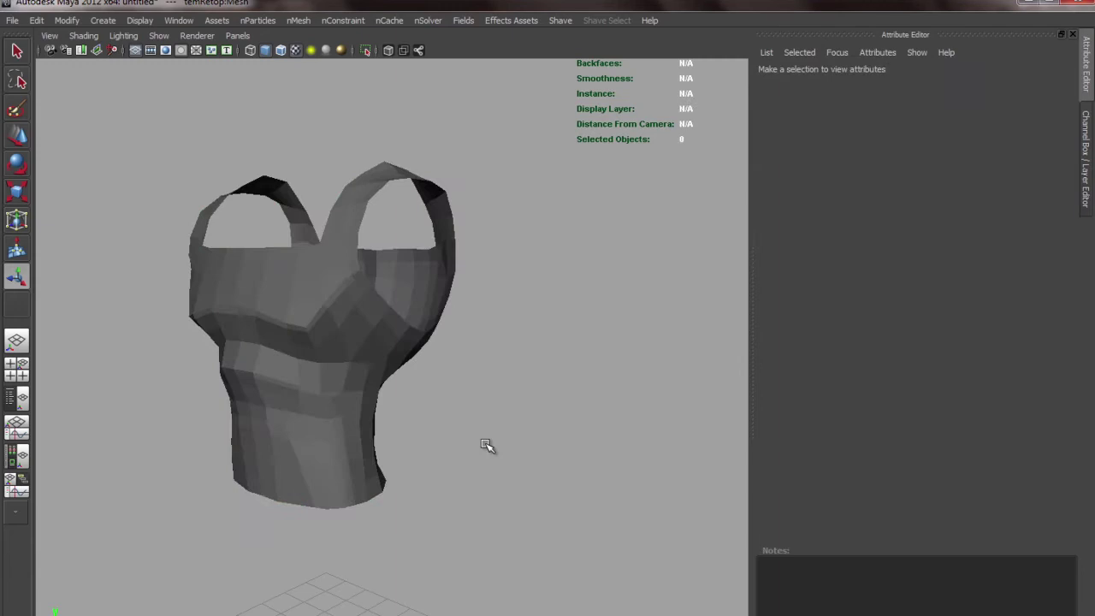
{"action": "left_click", "coordinate": [349, 384]}
{"action": "left_click", "coordinate": [214, 392]}
{"action": "right_click_drag", "start_coordinate": [214, 392], "coordinate": [284, 350], "text": "alt"}
{"action": "middle_click_drag", "start_coordinate": [284, 351], "coordinate": [465, 369], "text": "alt"}
{"action": "right_click_drag", "start_coordinate": [465, 368], "coordinate": [504, 363], "text": "alt"}
{"action": "left_click_drag", "start_coordinate": [505, 364], "coordinate": [564, 364], "text": "alt"}
{"action": "middle_click_drag", "start_coordinate": [565, 363], "coordinate": [397, 380], "text": "alt"}
{"action": "left_click", "coordinate": [397, 381]}
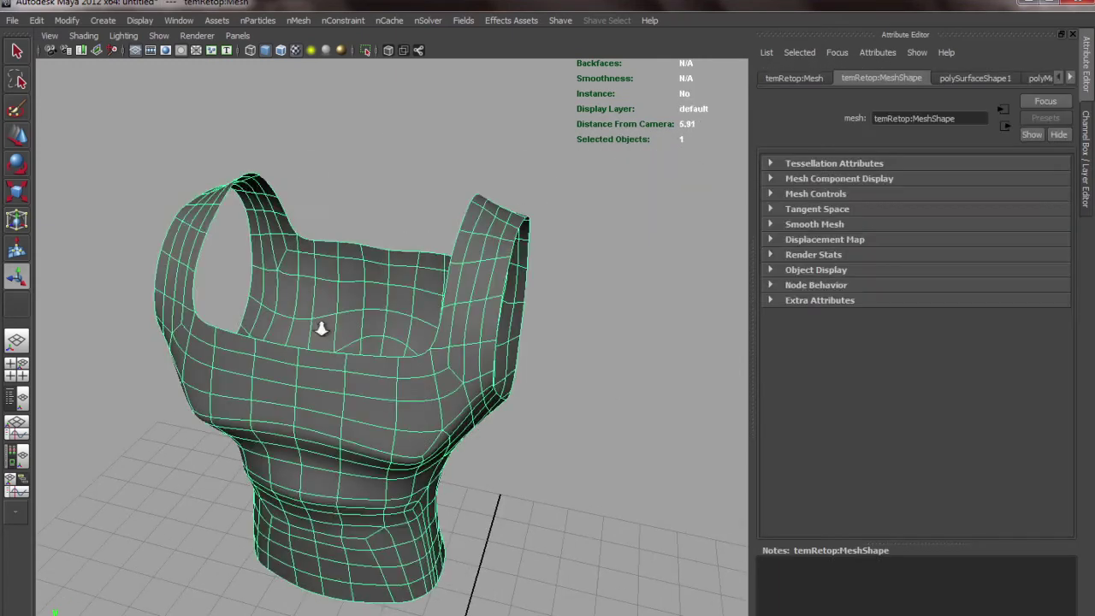
{"action": "left_click_drag", "start_coordinate": [318, 325], "coordinate": [297, 349], "text": "alt"}
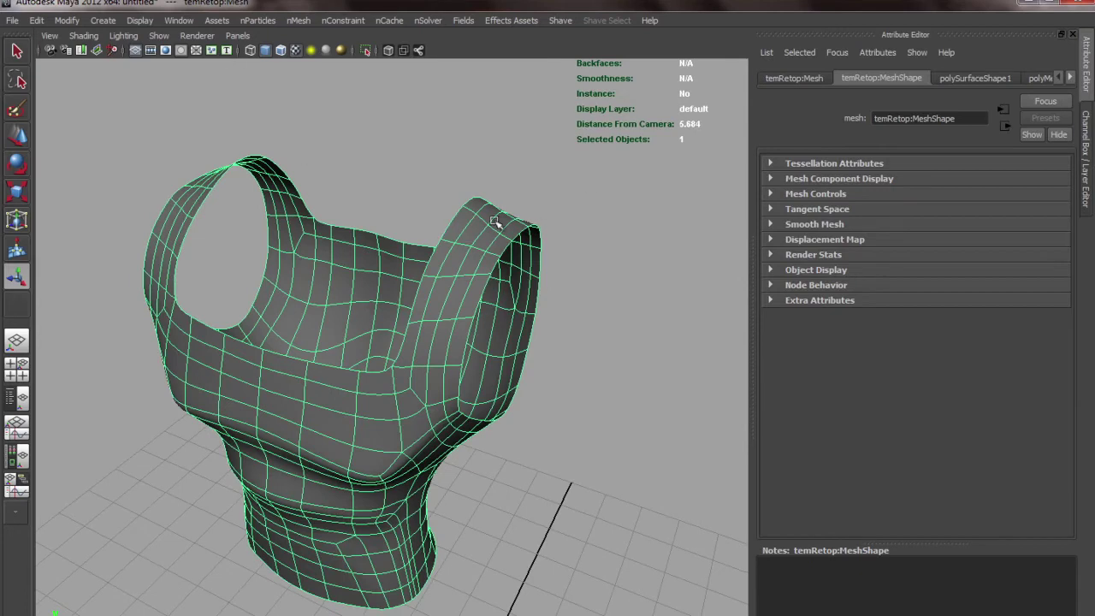
Extrude all faces of the torso mesh and switch to the four-view layout with the Channel Box shown
{"action": "key", "text": "ctrl+e"}
{"action": "scroll", "coordinate": [310, 263], "scroll_direction": "up", "scroll_amount": 1}
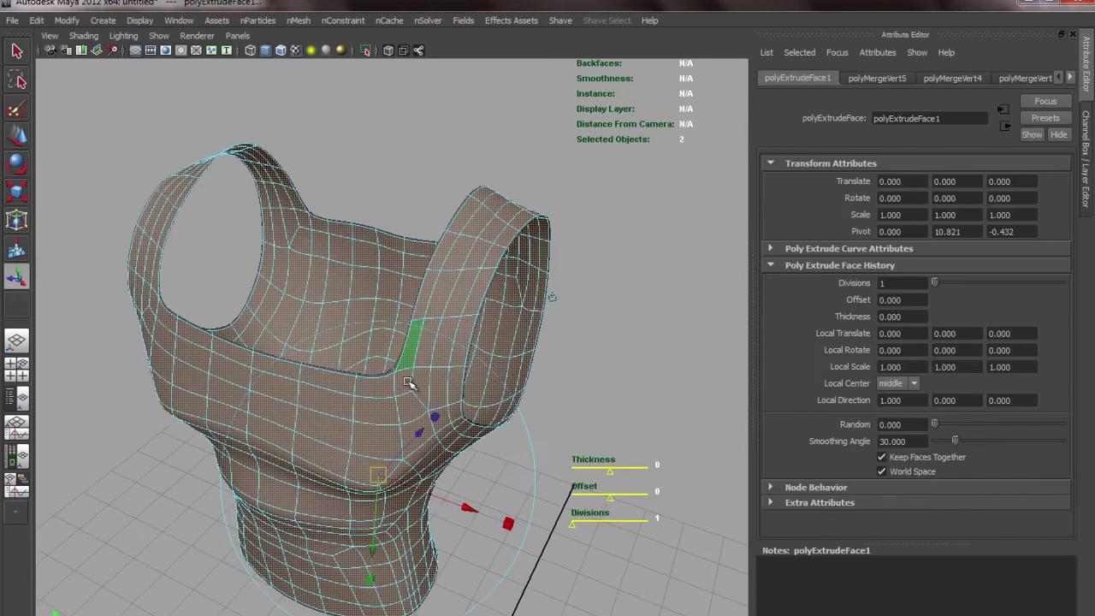
{"action": "key", "text": "space"}
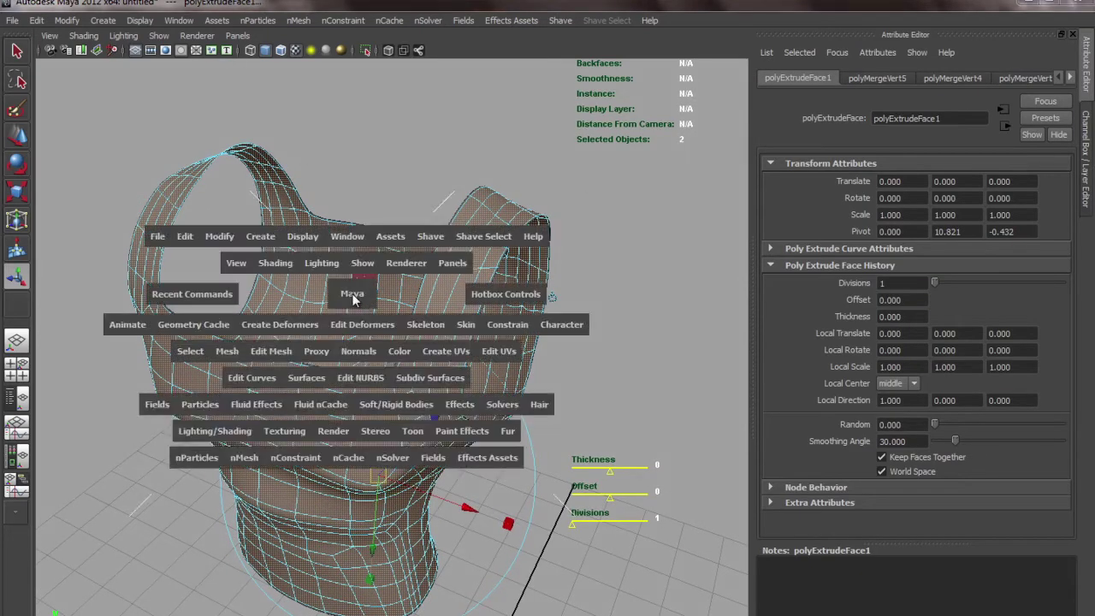
{"action": "key", "text": "ctrl+space"}
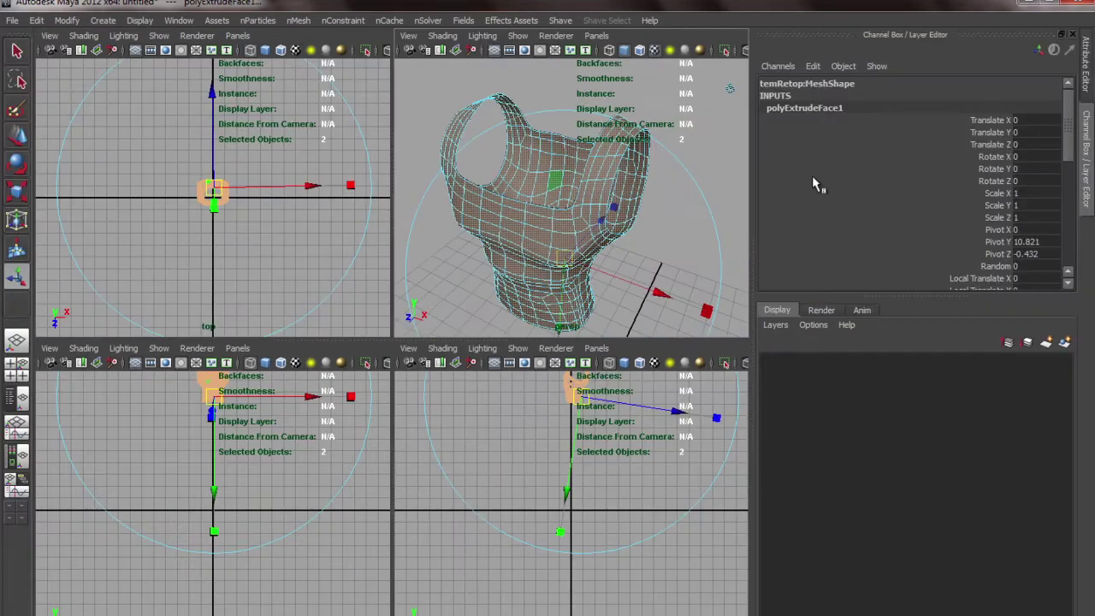
Deselect the torso mesh, show the status line and switch the menu set to Polygons
{"action": "left_click", "coordinate": [549, 79]}
{"action": "key", "text": "space"}
{"action": "left_click", "coordinate": [624, 163]}
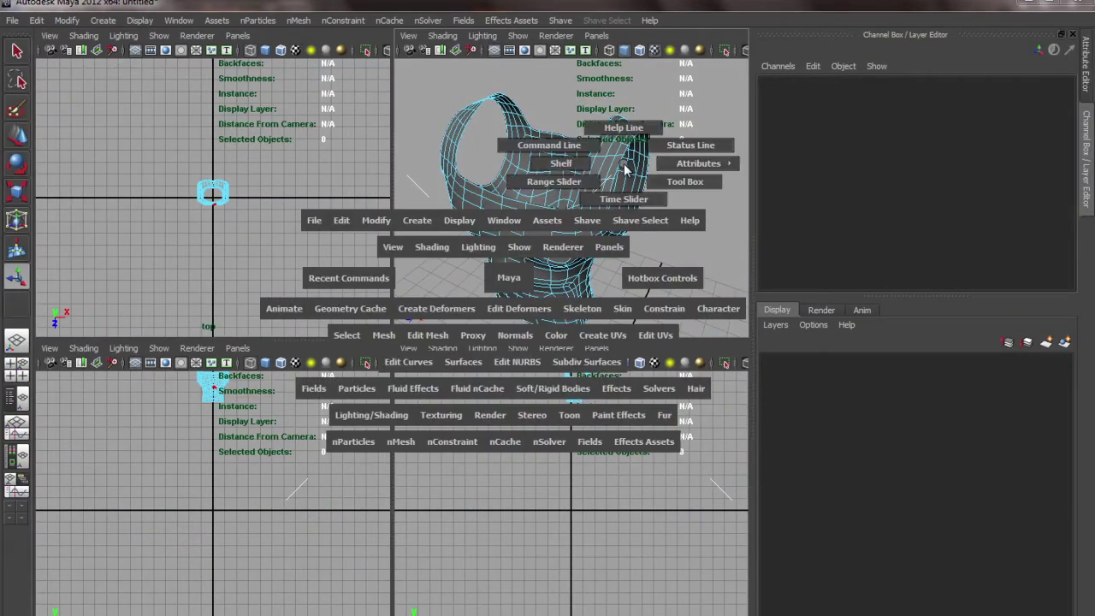
{"action": "left_click_drag", "start_coordinate": [625, 167], "coordinate": [677, 148]}
{"action": "left_click", "coordinate": [47, 39]}
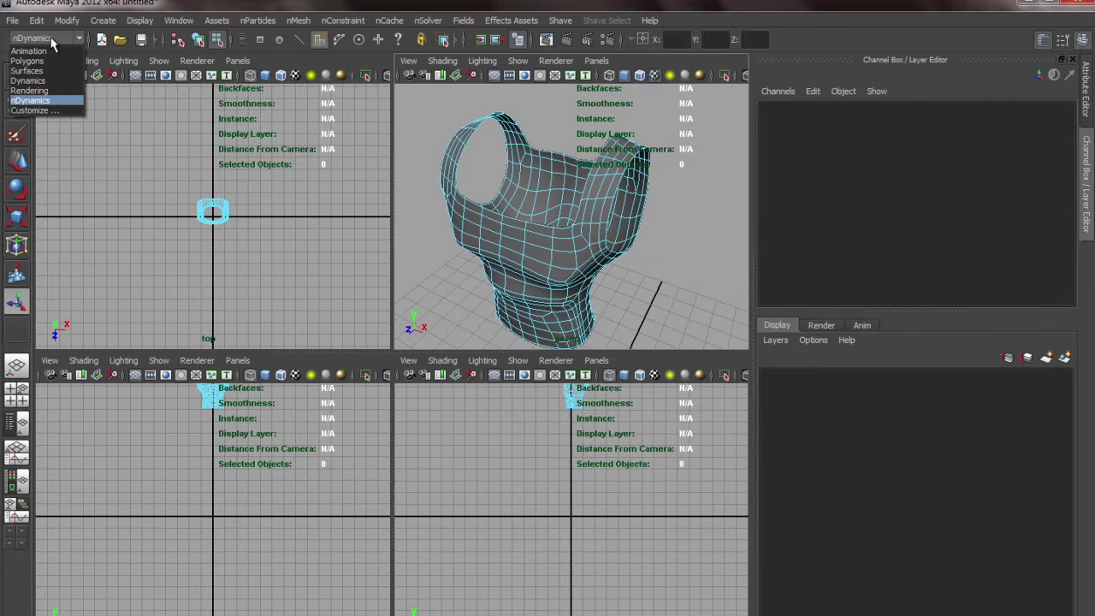
{"action": "left_click", "coordinate": [42, 60]}
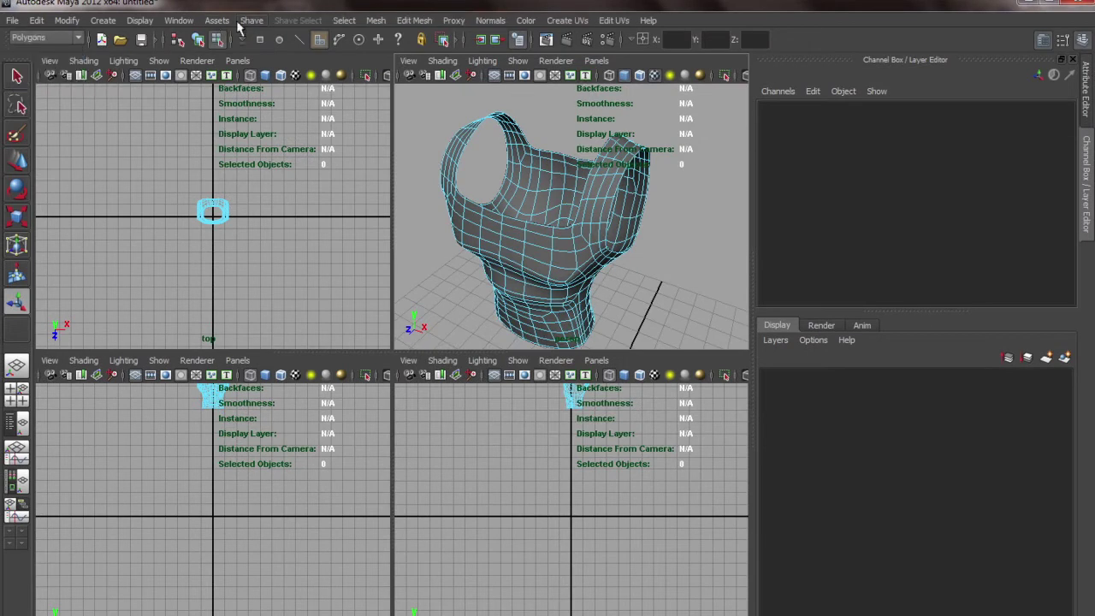
{"action": "left_click", "coordinate": [345, 22]}
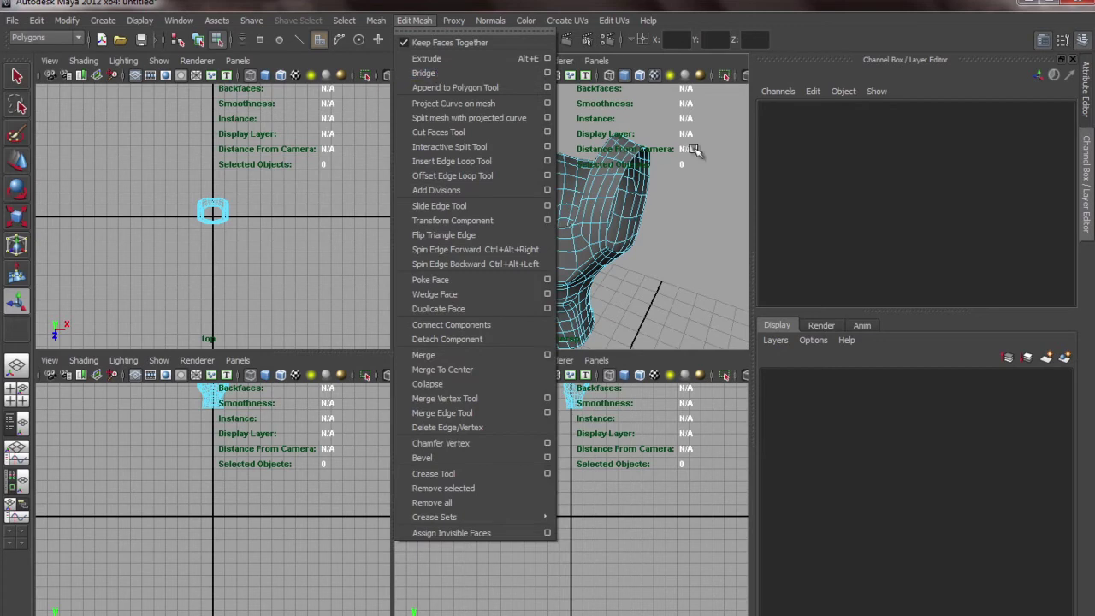
Maximise the perspective view and undo the face extrusion, going back to the torso mesh in object mode
{"action": "right_click_drag", "start_coordinate": [659, 155], "coordinate": [678, 189], "text": "alt"}
{"action": "left_click_drag", "start_coordinate": [677, 188], "coordinate": [618, 196], "text": "alt"}
{"action": "key", "text": "space"}
{"action": "right_click_drag", "start_coordinate": [525, 186], "coordinate": [418, 205], "text": "alt"}
{"action": "key", "text": "ctrl+z"}
{"action": "key", "text": "ctrl+z"}
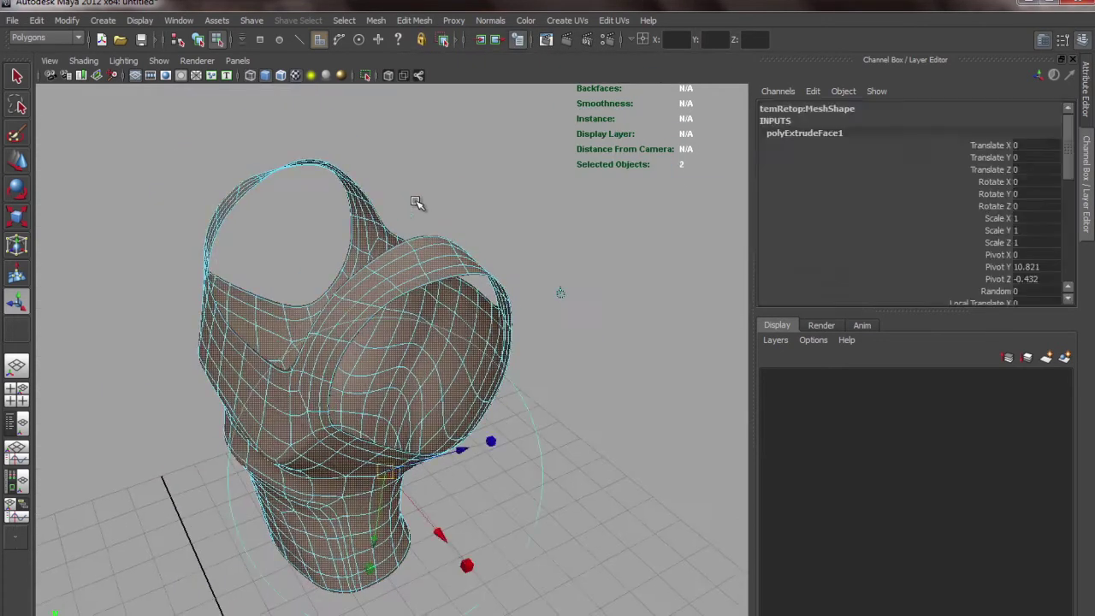
{"action": "left_click_drag", "start_coordinate": [371, 222], "coordinate": [430, 210], "text": "alt"}
{"action": "left_click", "coordinate": [491, 159]}
{"action": "right_click_drag", "start_coordinate": [283, 365], "coordinate": [317, 381], "text": "alt"}
{"action": "left_click", "coordinate": [318, 381]}
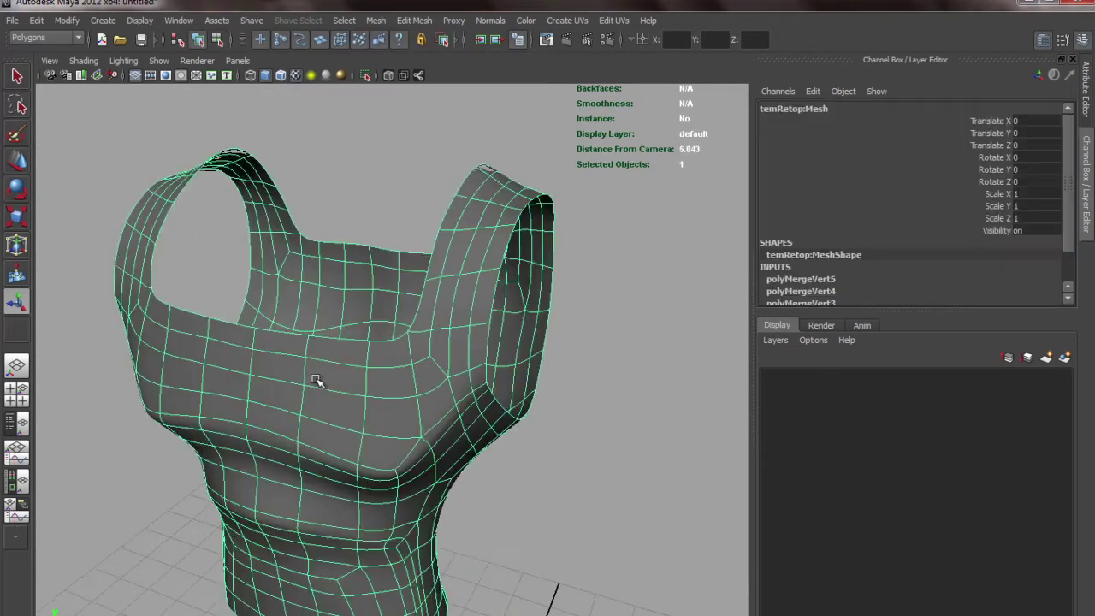
Extrude all faces of the torso mesh together to give its walls a visible thickness, and deselect them
{"action": "middle_click_drag", "start_coordinate": [196, 186], "coordinate": [256, 173], "text": "alt"}
{"action": "right_click_drag", "start_coordinate": [322, 205], "coordinate": [283, 215], "text": "alt"}
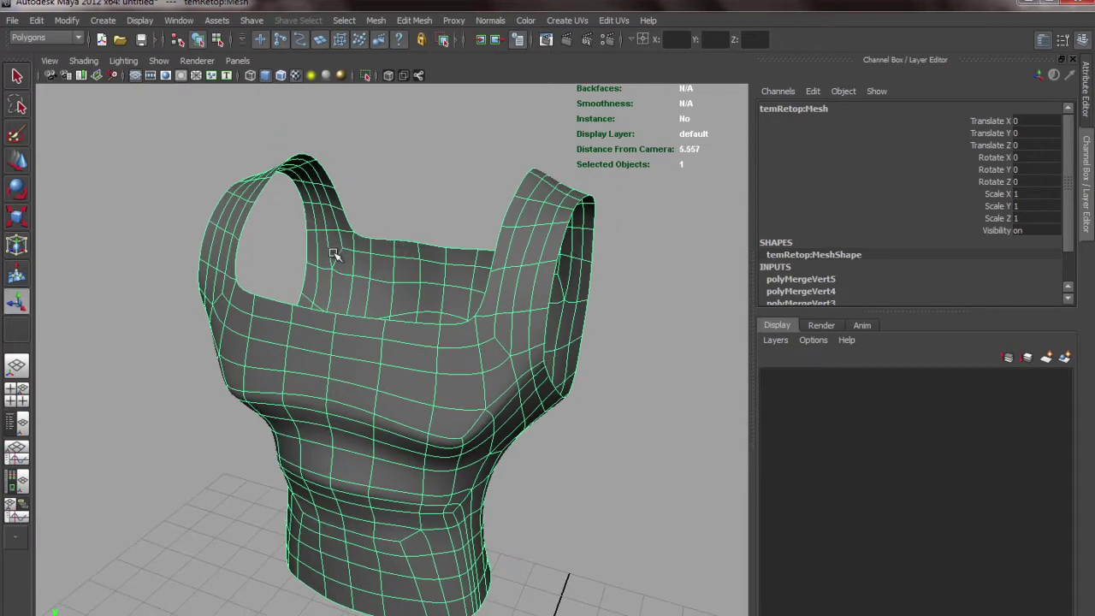
{"action": "right_click_drag", "start_coordinate": [351, 268], "coordinate": [379, 294], "text": "alt"}
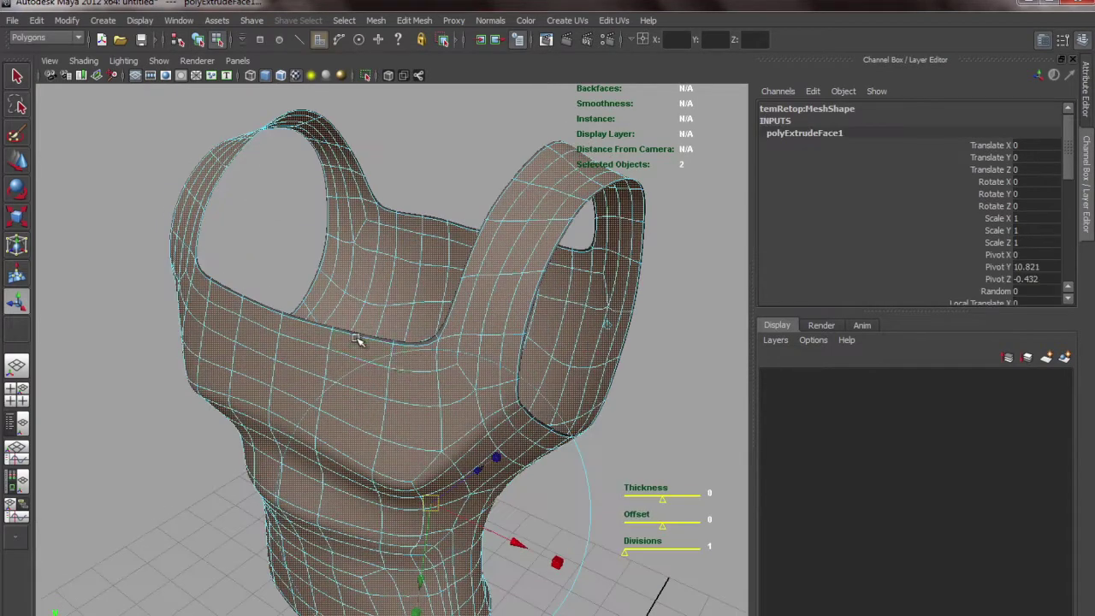
{"action": "left_click_drag", "start_coordinate": [359, 337], "coordinate": [508, 475], "text": "alt"}
{"action": "left_click", "coordinate": [229, 178]}
Insert four edge loops along the thickness rims of the torso's openings, including the neckline and armholes
{"action": "right_click_drag", "start_coordinate": [214, 231], "coordinate": [193, 305], "text": "alt"}
{"action": "left_click_drag", "start_coordinate": [194, 306], "coordinate": [167, 398], "text": "alt"}
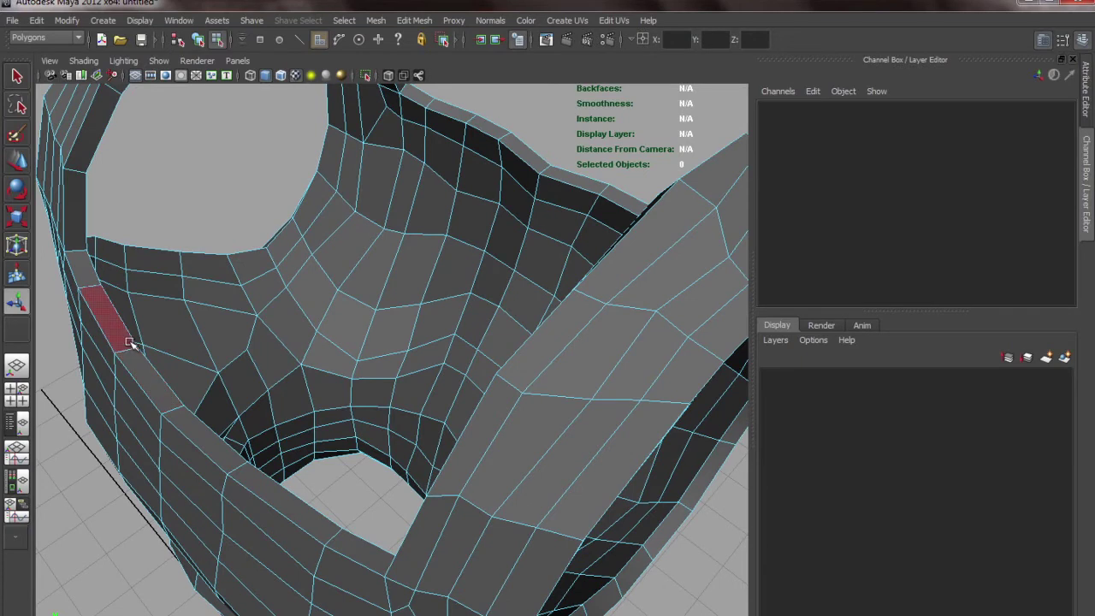
{"action": "key", "text": "g"}
{"action": "left_click", "coordinate": [130, 355]}
{"action": "left_click_drag", "start_coordinate": [130, 355], "coordinate": [372, 242], "text": "alt"}
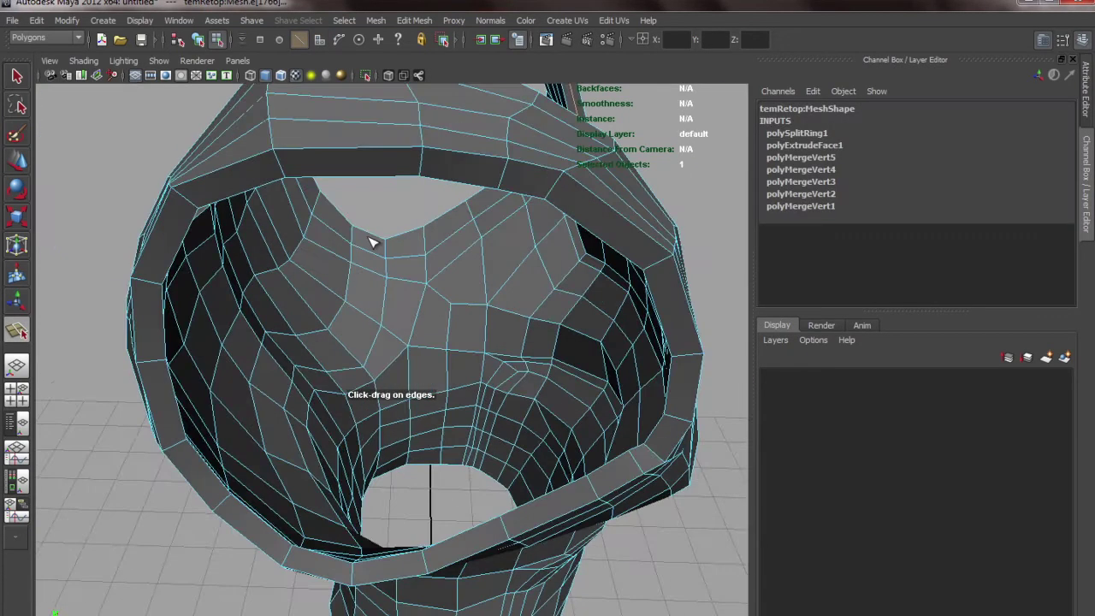
{"action": "left_click", "coordinate": [423, 164]}
{"action": "left_click_drag", "start_coordinate": [424, 164], "coordinate": [460, 180], "text": "alt"}
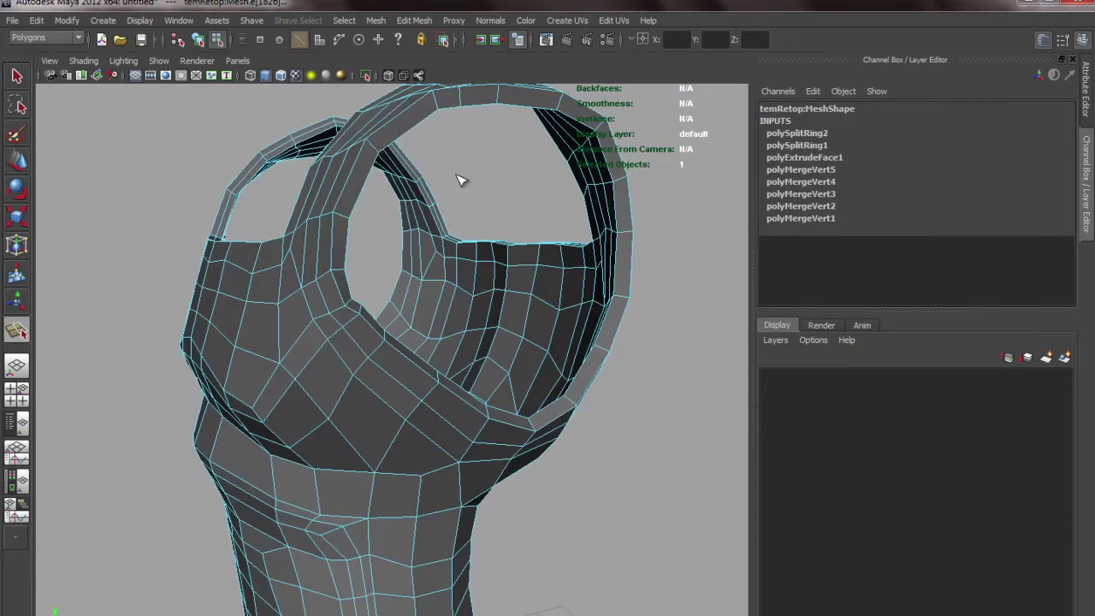
{"action": "left_click", "coordinate": [380, 149]}
{"action": "left_click_drag", "start_coordinate": [382, 152], "coordinate": [509, 259], "text": "alt"}
{"action": "left_click", "coordinate": [564, 183]}
{"action": "left_click_drag", "start_coordinate": [564, 183], "coordinate": [391, 305], "text": "alt"}
Examine the torso in smooth preview at its lower hem and front, and return to the unsmoothed display
{"action": "key", "text": "3"}
{"action": "left_click", "coordinate": [596, 287]}
{"action": "key", "text": "w"}
{"action": "left_click", "coordinate": [479, 273]}
{"action": "left_click_drag", "start_coordinate": [478, 274], "coordinate": [445, 254], "text": "alt"}
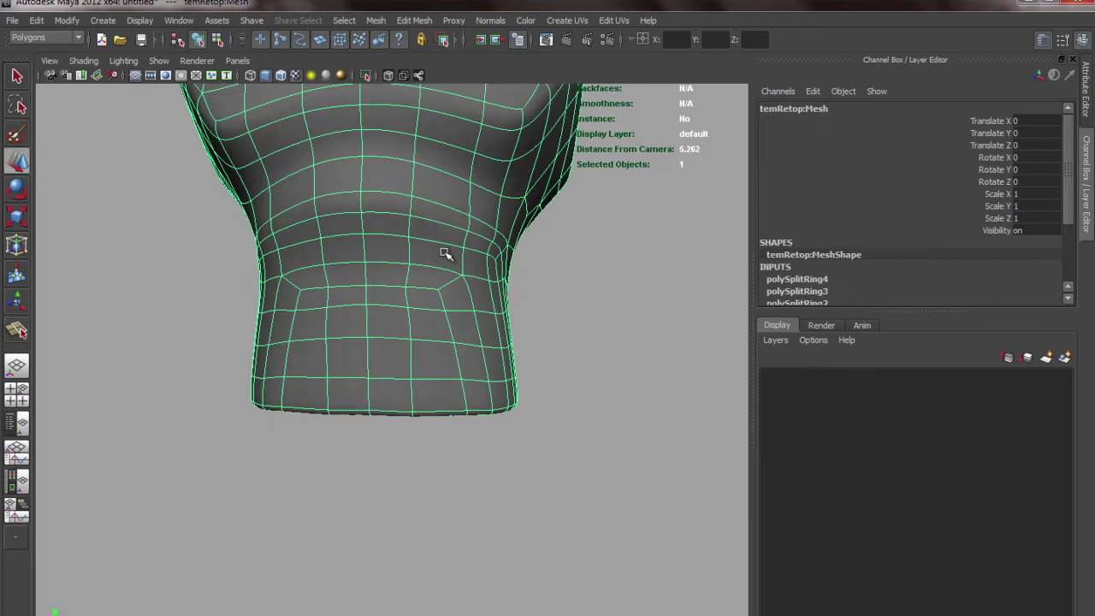
{"action": "middle_click_drag", "start_coordinate": [445, 254], "coordinate": [432, 476], "text": "alt"}
{"action": "left_click", "coordinate": [733, 325]}
{"action": "left_click", "coordinate": [386, 285]}
{"action": "key", "text": "1"}
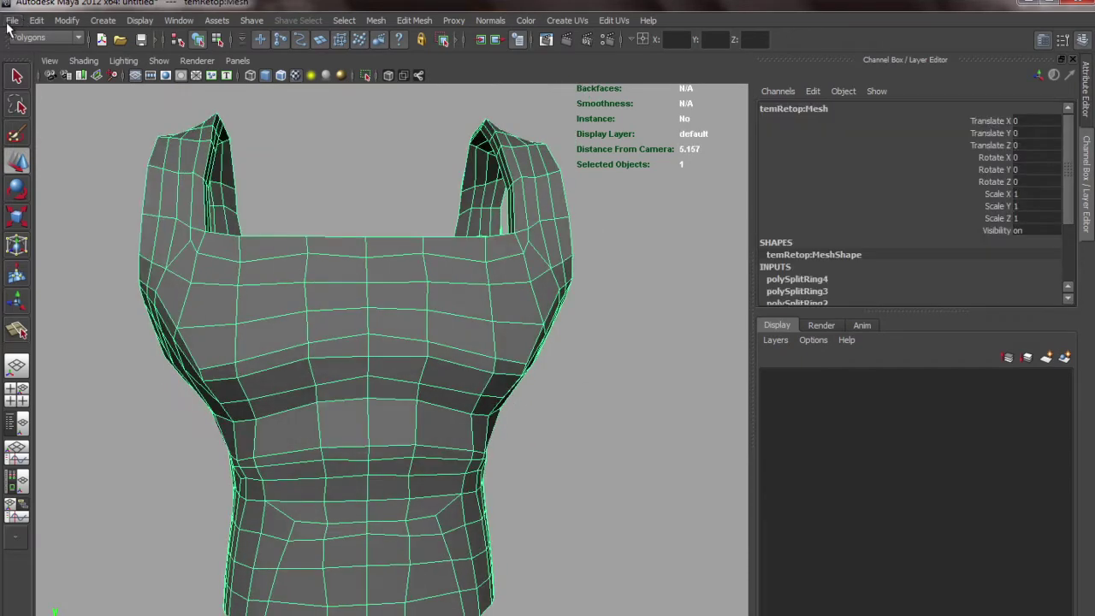
Export the selected torso mesh to the Desktop as the OBJ file temto_headus.obj
{"action": "left_click", "coordinate": [13, 19]}
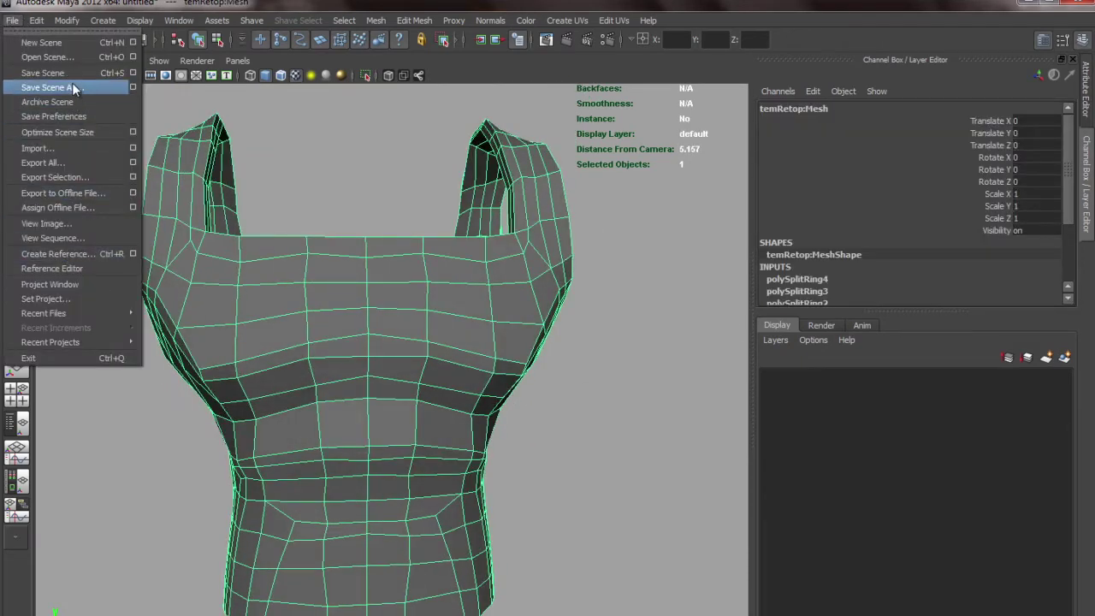
{"action": "left_click", "coordinate": [72, 178]}
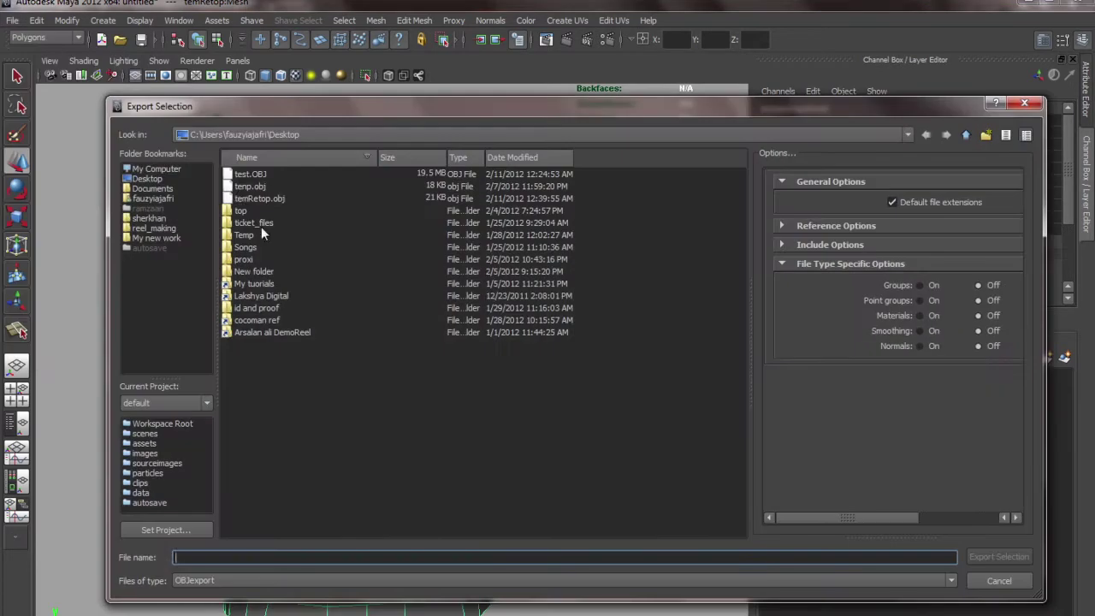
{"action": "left_click", "coordinate": [256, 200]}
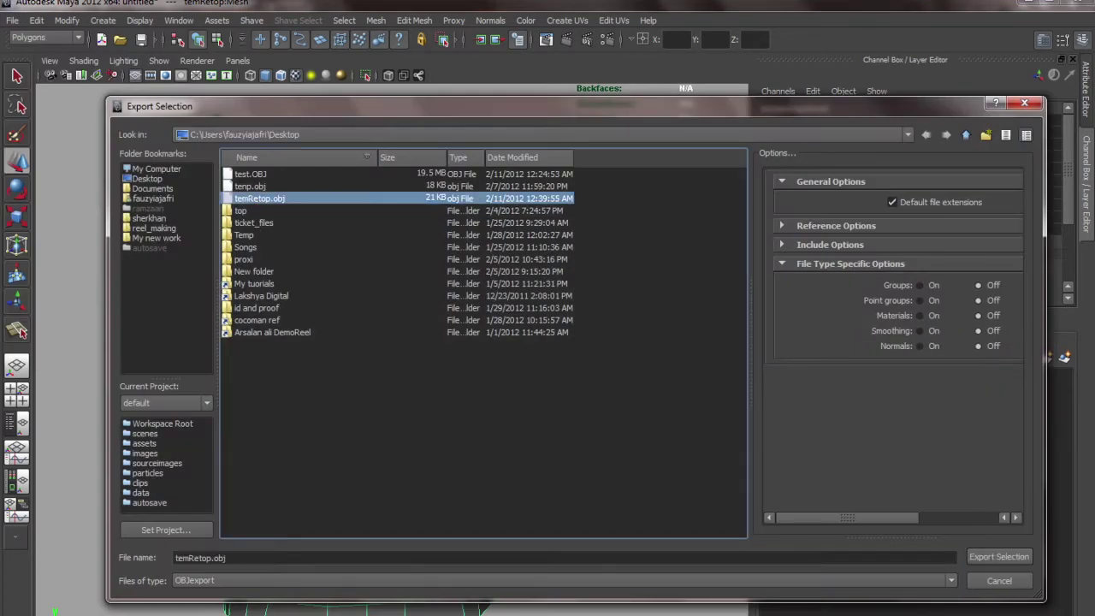
{"action": "left_click", "coordinate": [214, 558]}
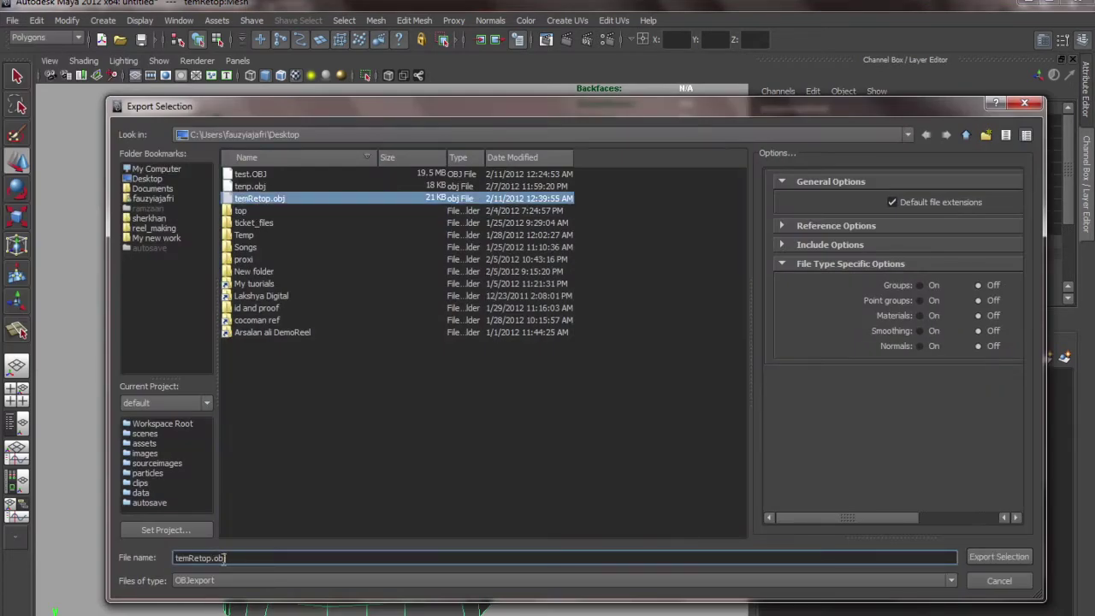
{"action": "type", "text": "to_hea"}
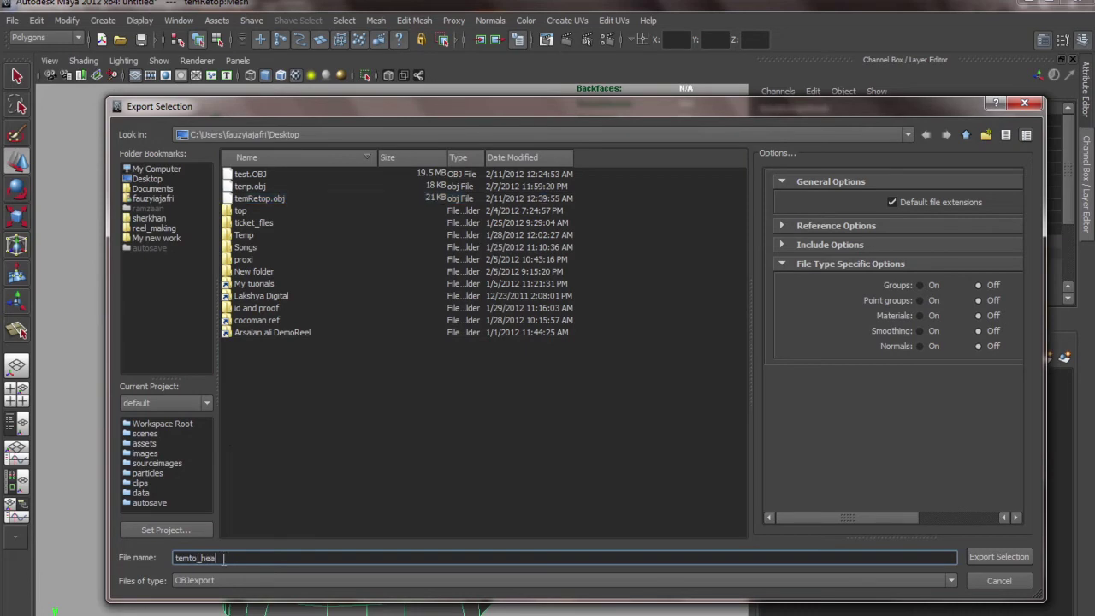
{"action": "type", "text": "d.o"}
{"action": "key", "text": "Return"}
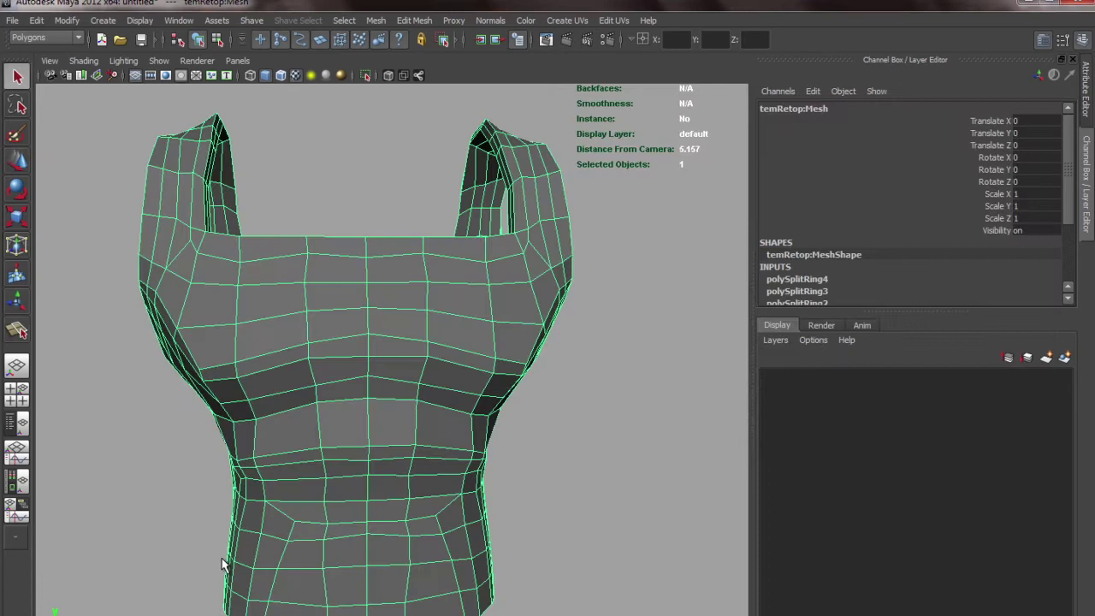
View the whole torso mesh in smooth preview with nothing selected
{"action": "scroll", "coordinate": [565, 239], "scroll_direction": "down", "scroll_amount": 2}
{"action": "left_click_drag", "start_coordinate": [591, 252], "coordinate": [539, 254], "text": "alt"}
{"action": "left_click", "coordinate": [539, 254]}
{"action": "left_click", "coordinate": [291, 290]}
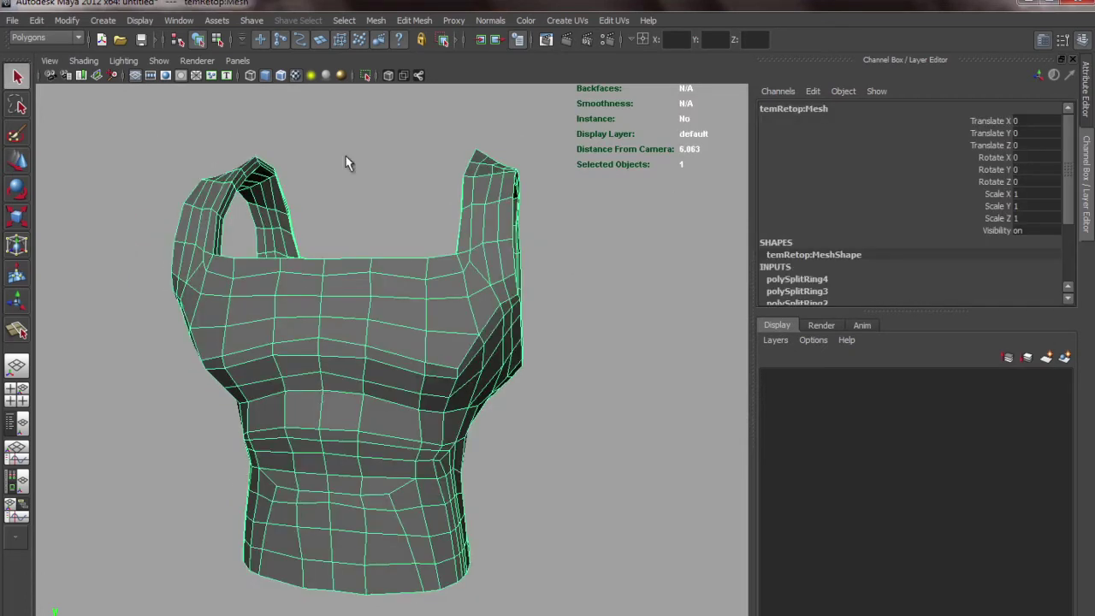
{"action": "left_click", "coordinate": [360, 184]}
{"action": "left_click", "coordinate": [489, 305]}
{"action": "key", "text": "3"}
{"action": "left_click", "coordinate": [655, 277]}
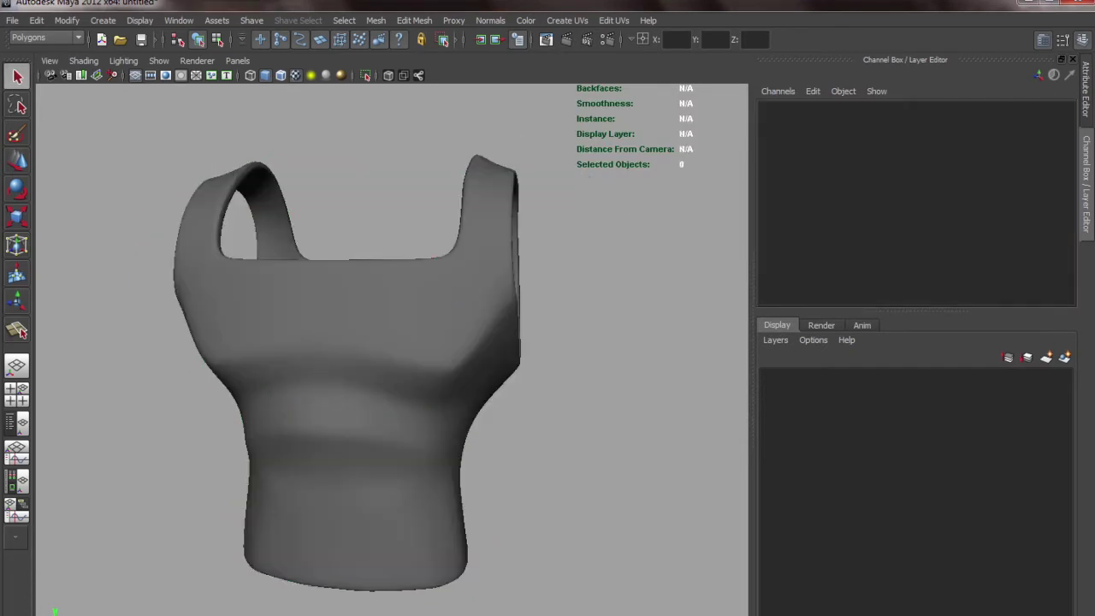
Switch to UVLayout, load temto_headus.obj from the Desktop with the Poly and New options, and enlarge the model window
{"action": "key", "text": "alt+Tab"}
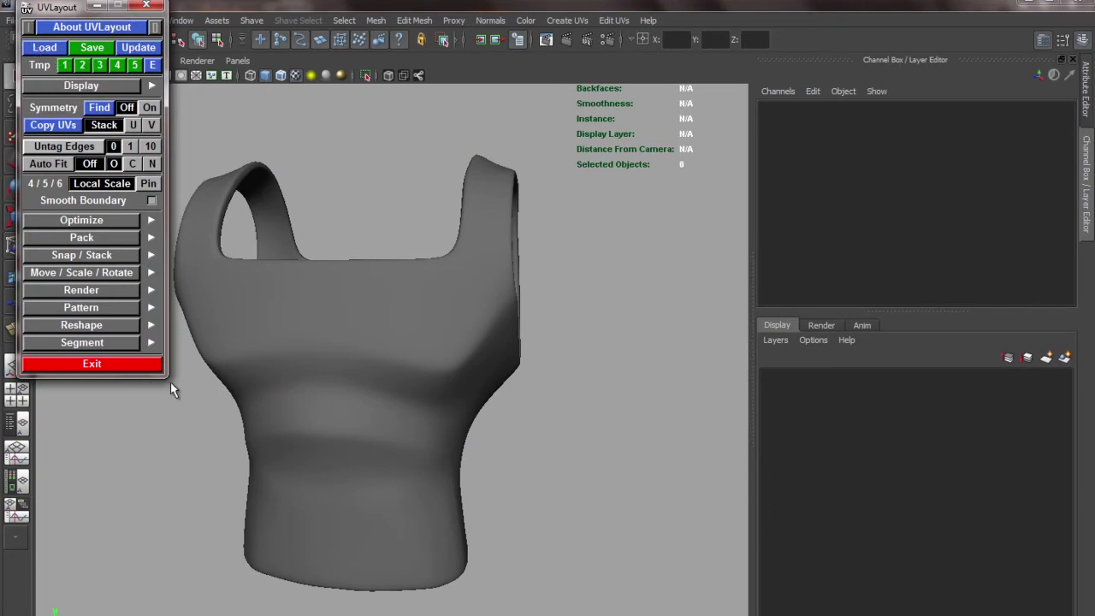
{"action": "key", "text": "alt+Tab"}
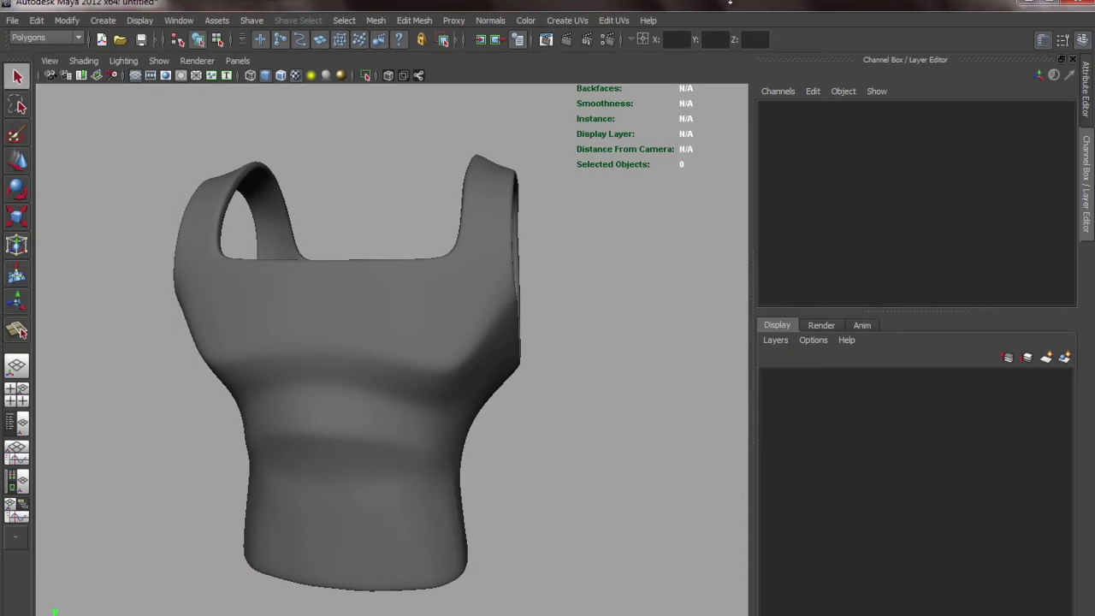
{"action": "key", "text": "alt+Tab"}
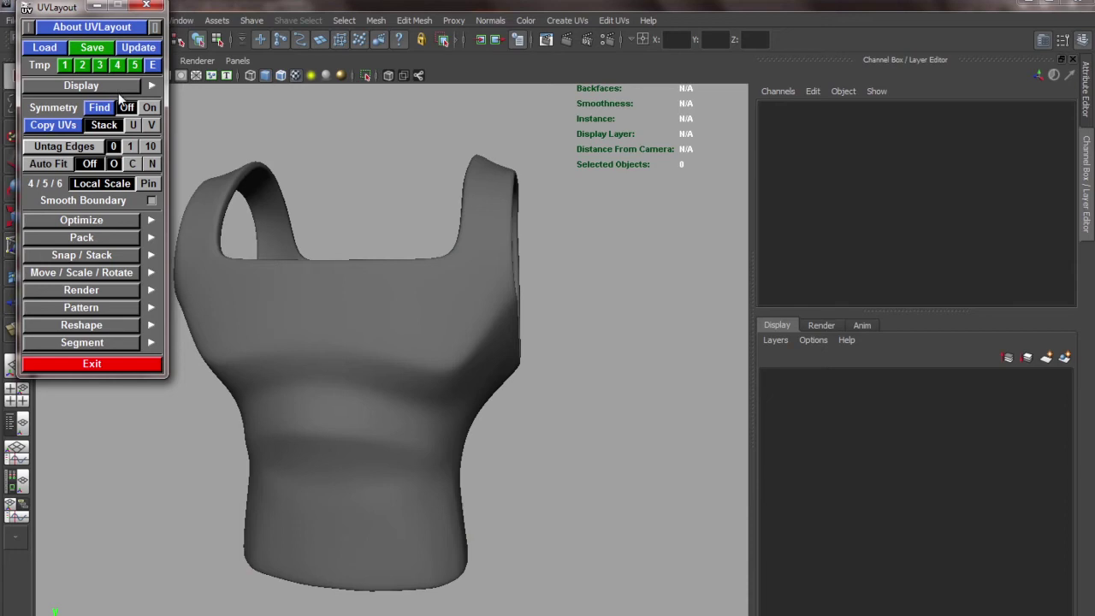
{"action": "left_click", "coordinate": [60, 50]}
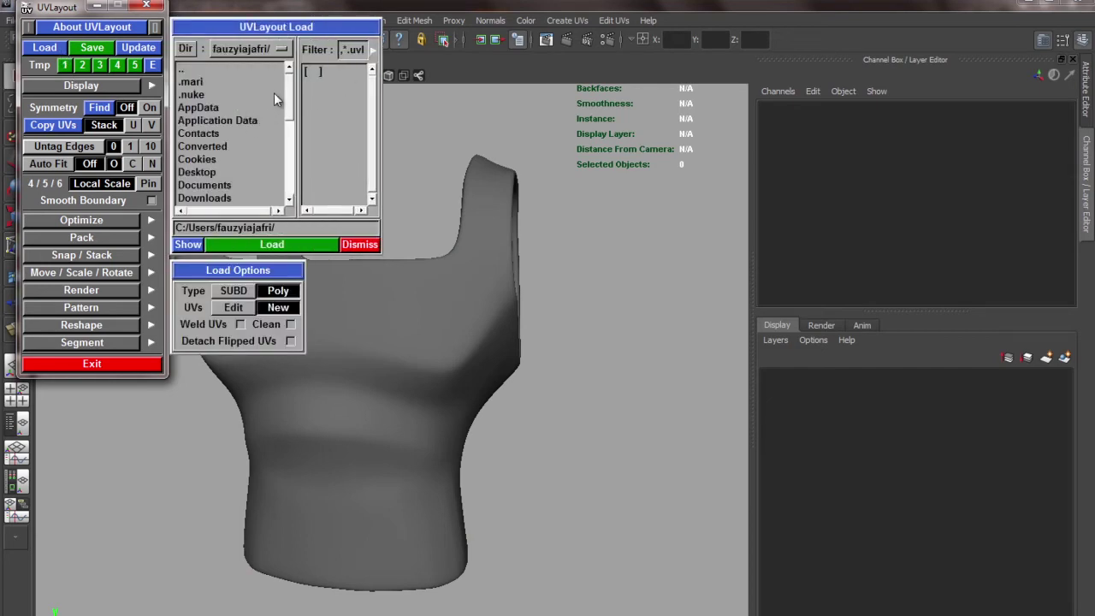
{"action": "double_click", "coordinate": [212, 174]}
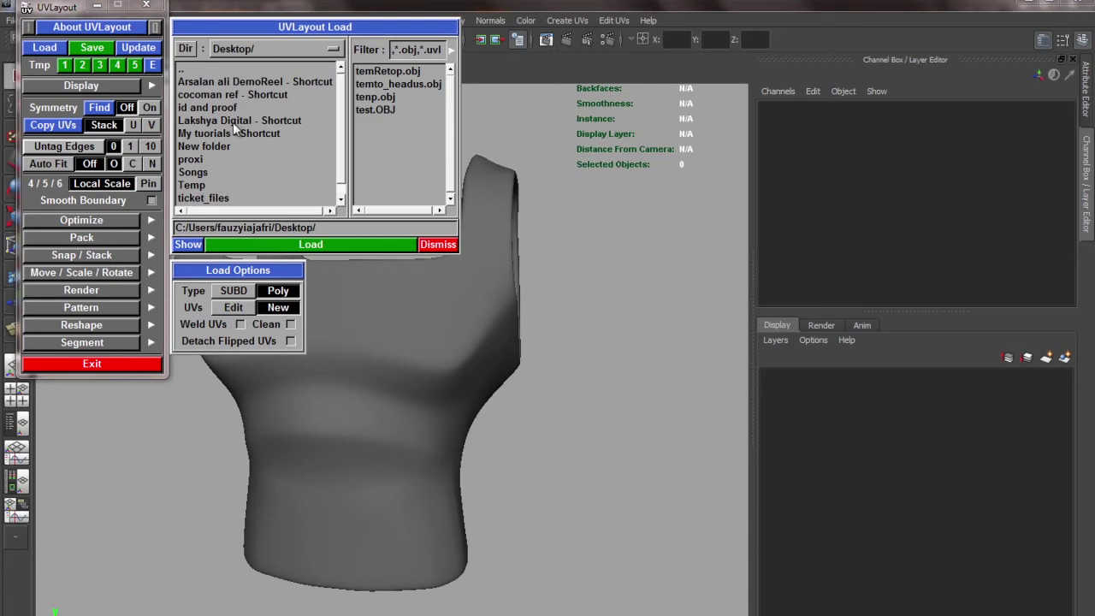
{"action": "left_click", "coordinate": [225, 186]}
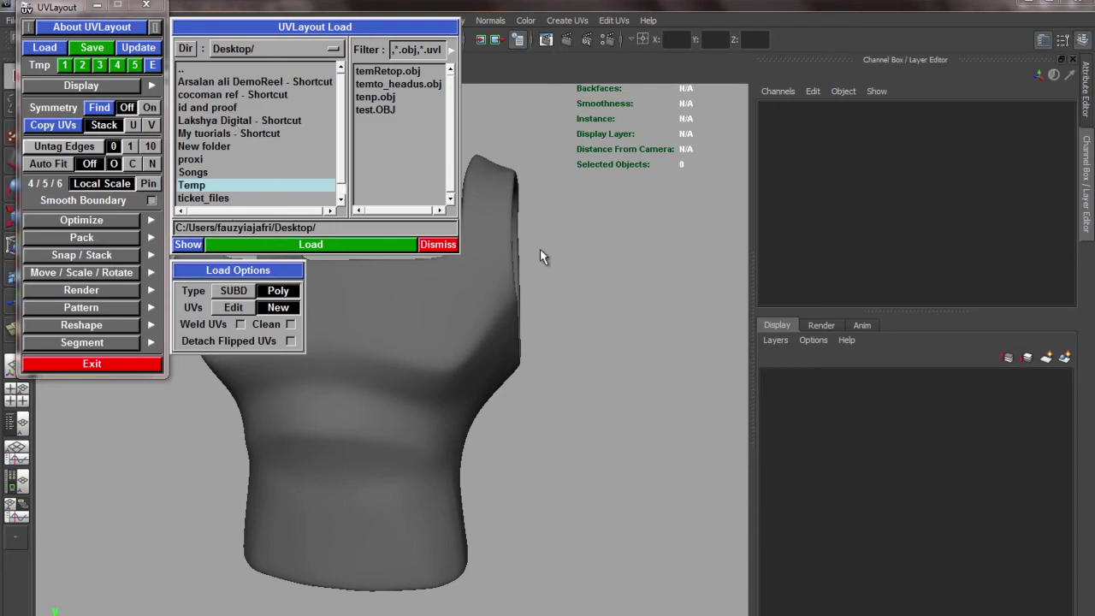
{"action": "left_click", "coordinate": [418, 86]}
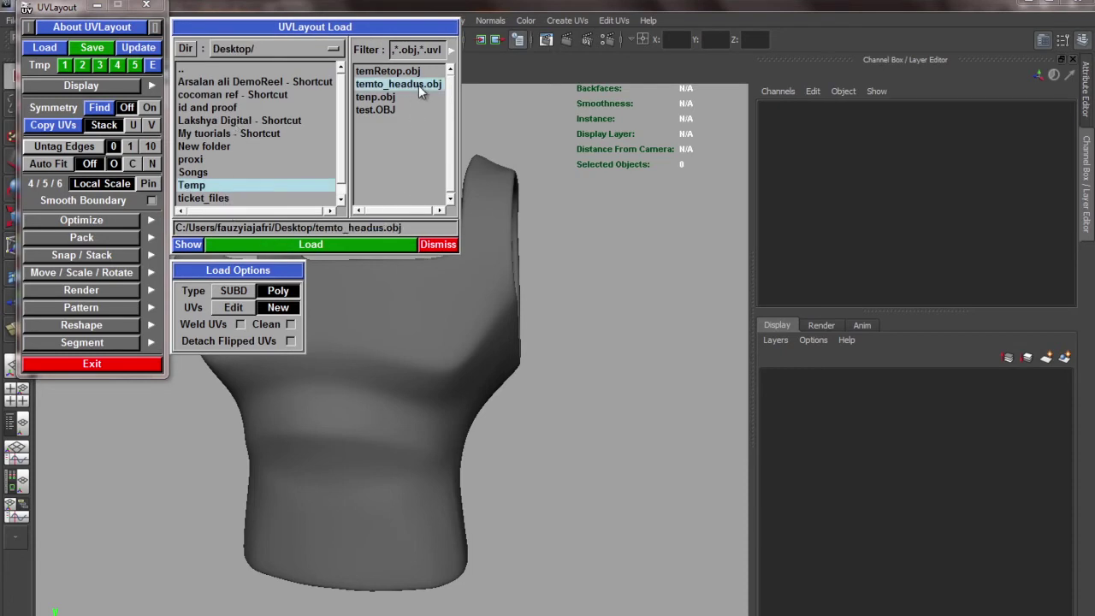
{"action": "double_click", "coordinate": [415, 87]}
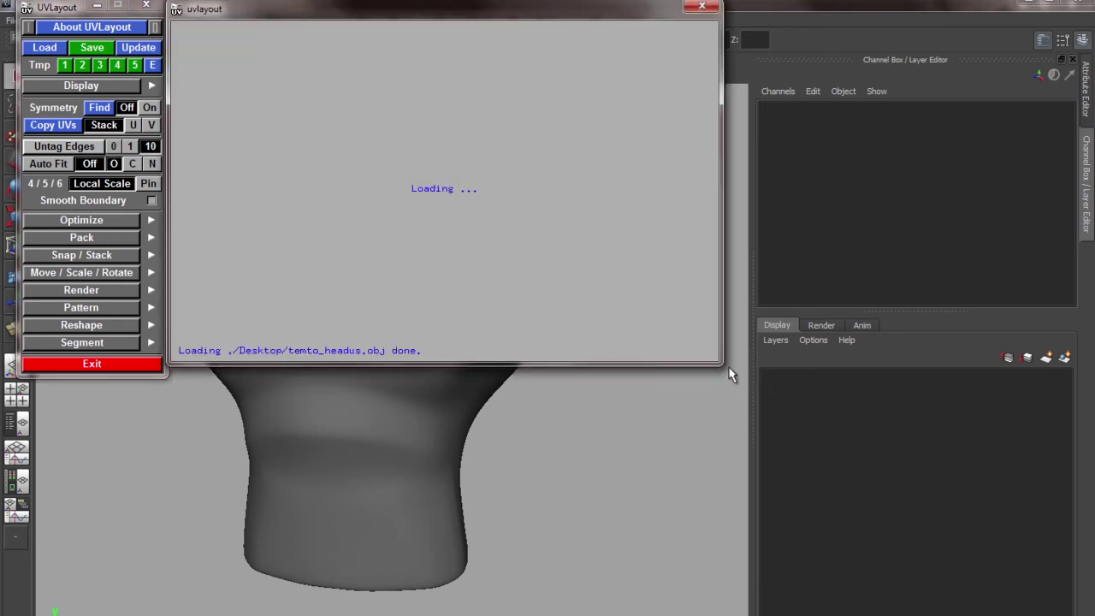
{"action": "left_click_drag", "start_coordinate": [720, 364], "coordinate": [1024, 613]}
Examine the loaded torso from the front, sides and above, including its straps and rim edge loops
{"action": "left_click_drag", "start_coordinate": [656, 183], "coordinate": [674, 358]}
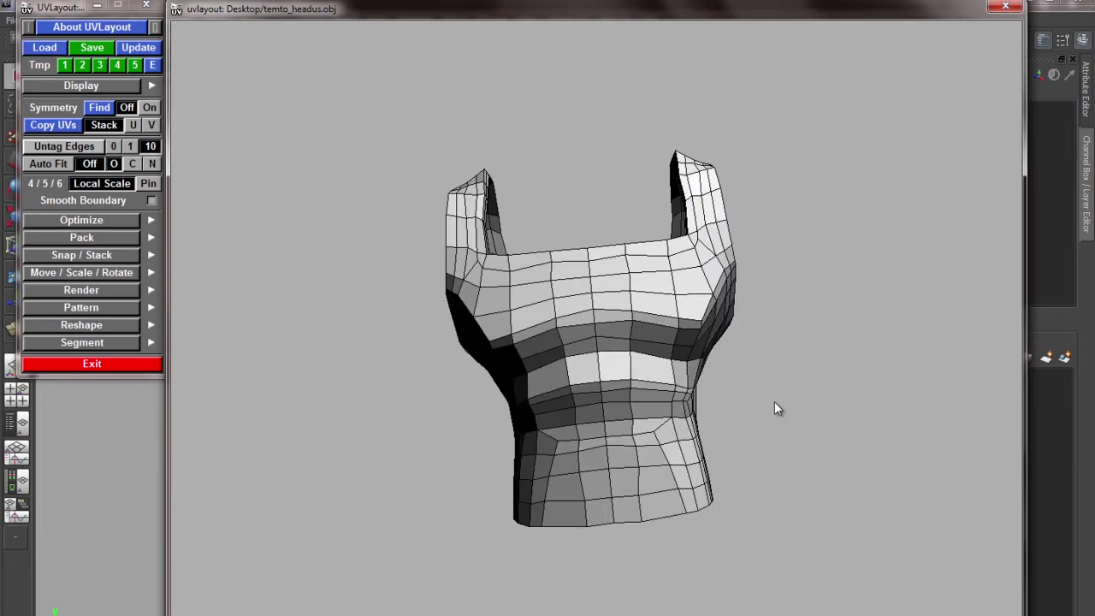
{"action": "left_click_drag", "start_coordinate": [775, 404], "coordinate": [804, 249]}
{"action": "right_click_drag", "start_coordinate": [804, 250], "coordinate": [719, 213]}
{"action": "left_click_drag", "start_coordinate": [718, 214], "coordinate": [629, 183]}
{"action": "right_click_drag", "start_coordinate": [627, 184], "coordinate": [585, 226]}
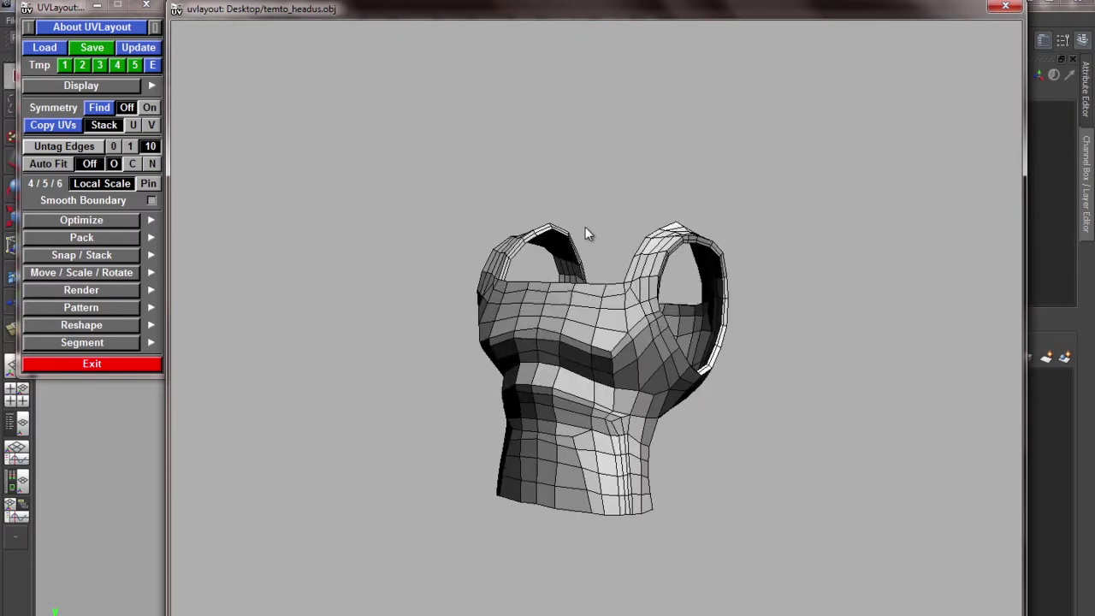
{"action": "left_click_drag", "start_coordinate": [501, 252], "coordinate": [406, 306]}
{"action": "left_click_drag", "start_coordinate": [519, 297], "coordinate": [559, 424]}
{"action": "left_click_drag", "start_coordinate": [633, 407], "coordinate": [849, 435]}
{"action": "middle_click_drag", "start_coordinate": [848, 433], "coordinate": [645, 319]}
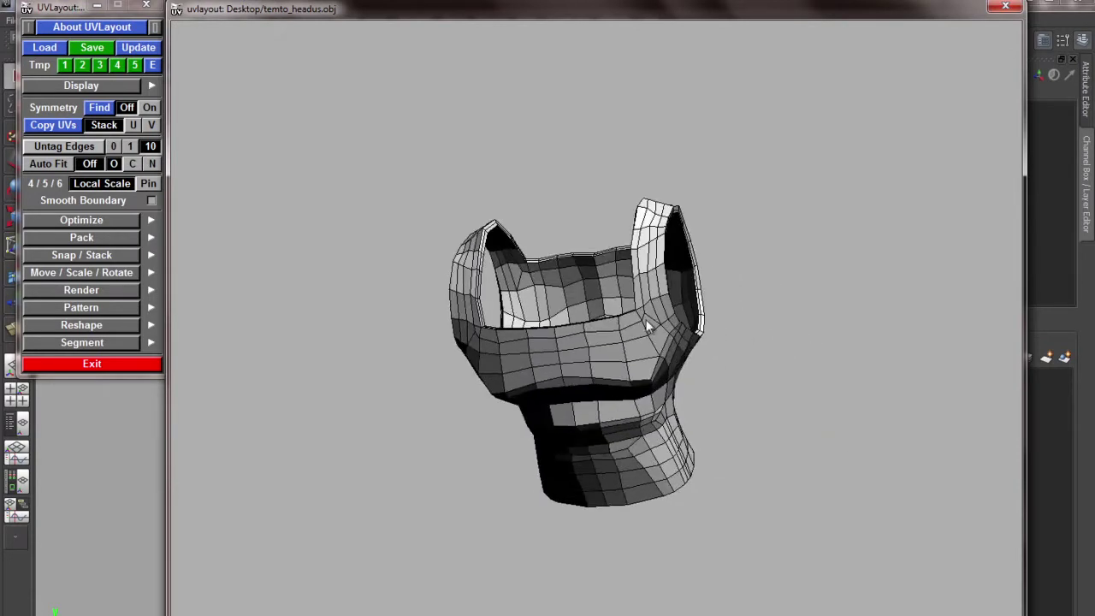
{"action": "right_click_drag", "start_coordinate": [646, 319], "coordinate": [545, 368]}
{"action": "left_click_drag", "start_coordinate": [545, 367], "coordinate": [391, 276]}
{"action": "right_click_drag", "start_coordinate": [390, 276], "coordinate": [325, 231]}
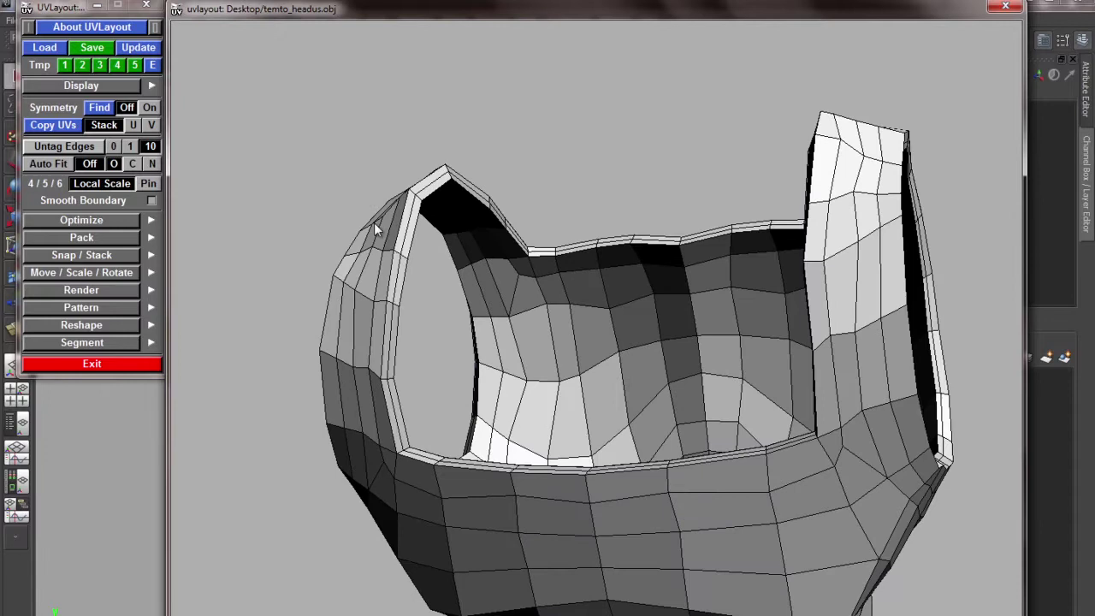
{"action": "middle_click_drag", "start_coordinate": [374, 224], "coordinate": [346, 156]}
{"action": "right_click_drag", "start_coordinate": [345, 156], "coordinate": [387, 209]}
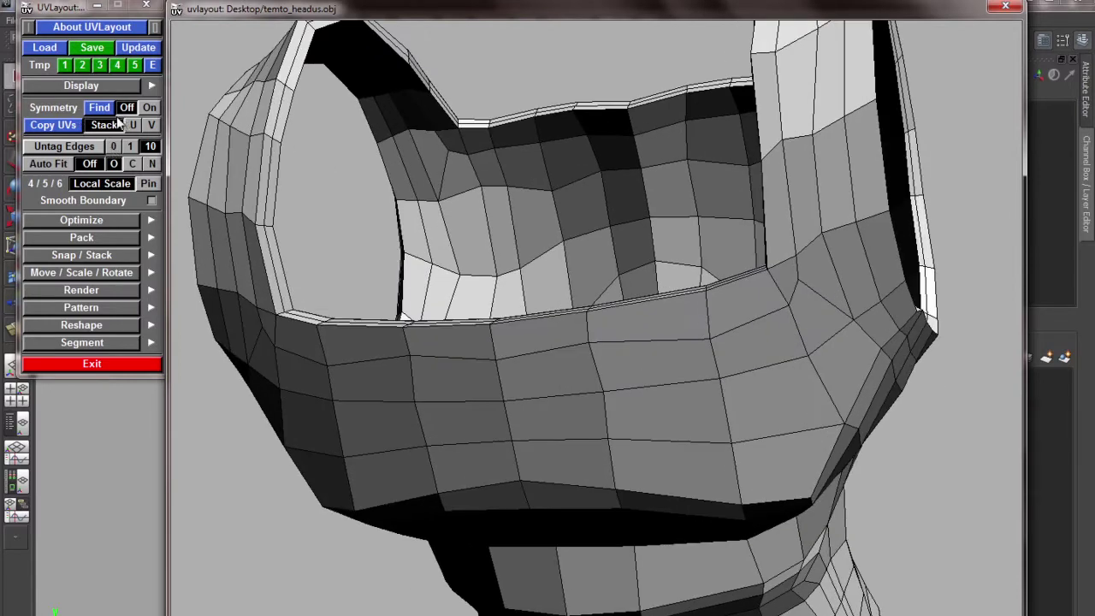
Turn on symmetry using the vertical centre edge on the front of the torso as the symmetry line
{"action": "left_click", "coordinate": [107, 111]}
{"action": "left_click_drag", "start_coordinate": [578, 308], "coordinate": [601, 275]}
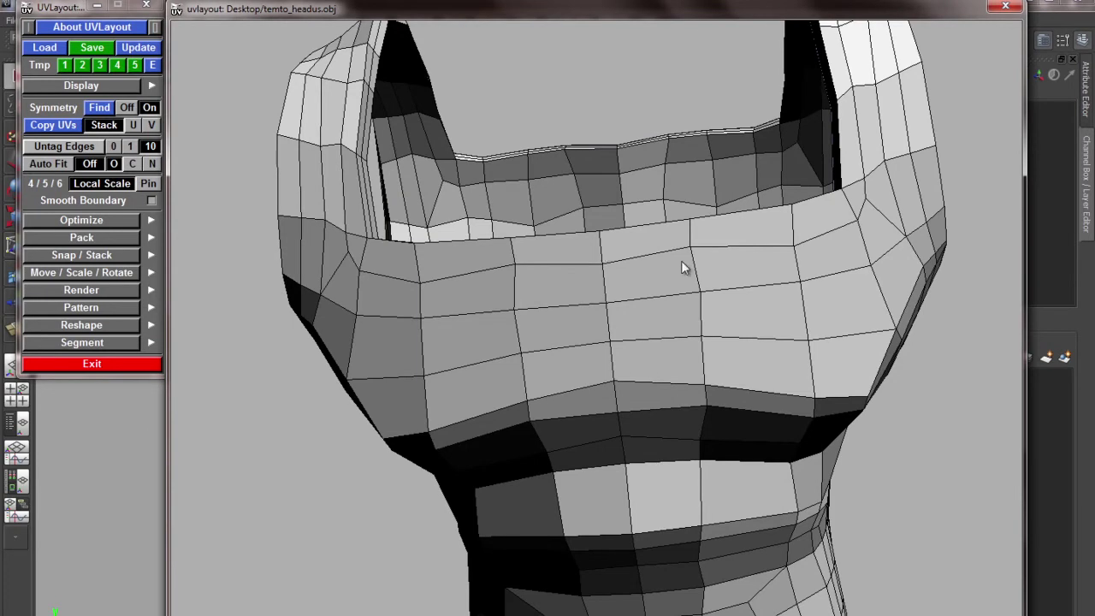
{"action": "right_click_drag", "start_coordinate": [684, 267], "coordinate": [580, 289]}
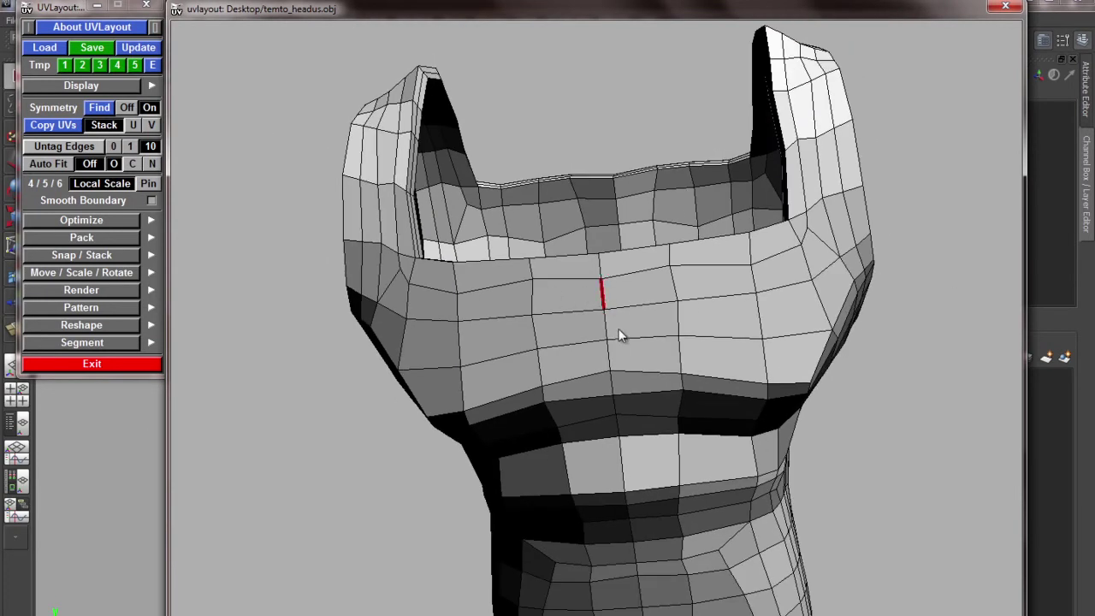
{"action": "left_click_drag", "start_coordinate": [619, 328], "coordinate": [585, 269]}
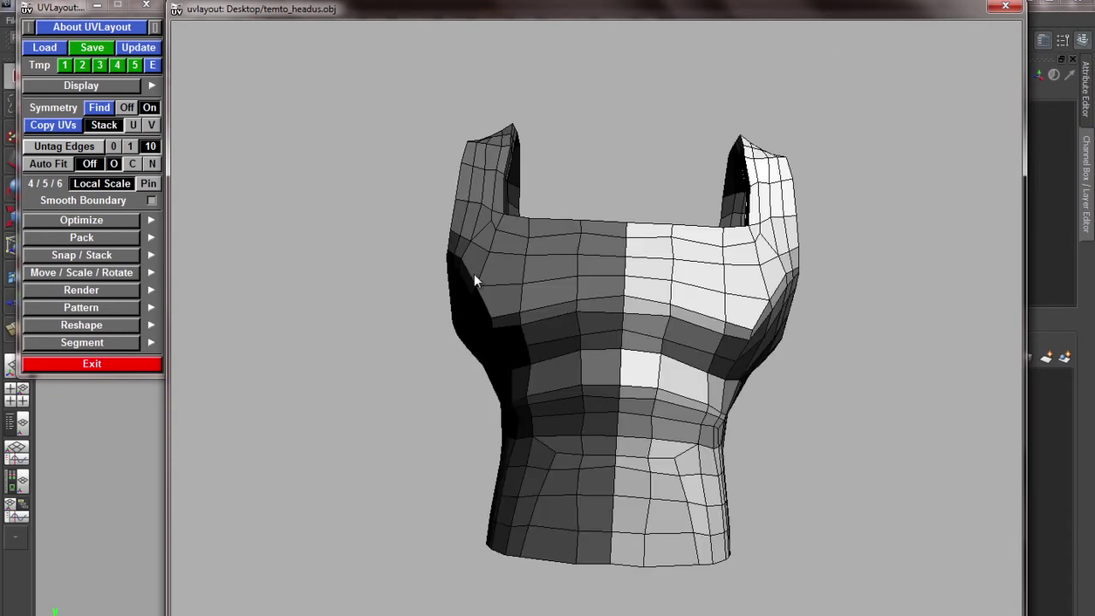
{"action": "right_click_drag", "start_coordinate": [563, 242], "coordinate": [590, 278]}
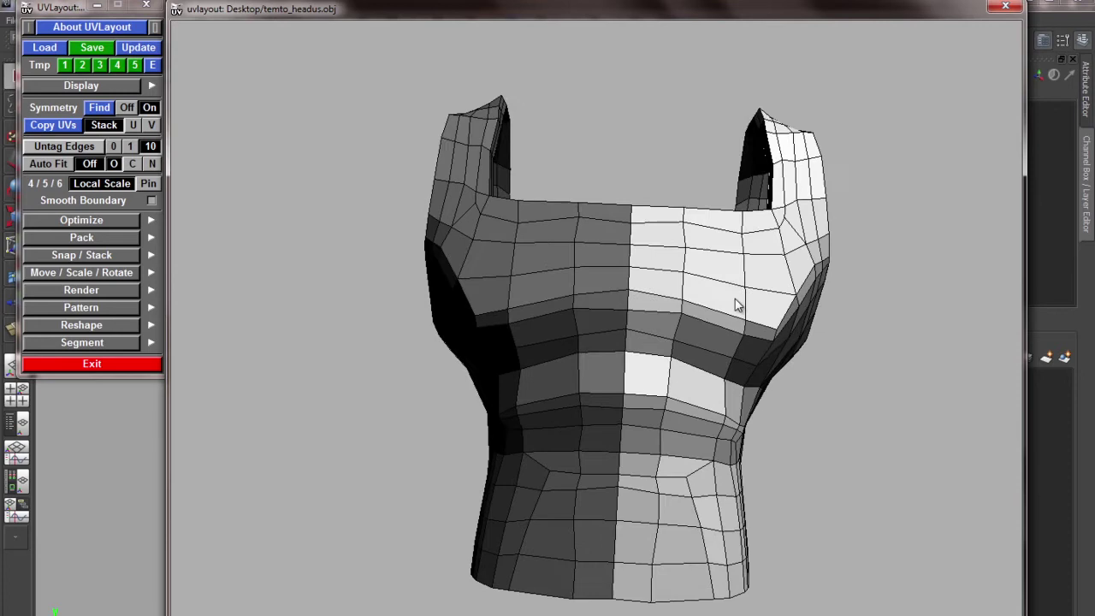
Examine the torso's armholes, straps, neckline and interior to plan where the seams go
{"action": "right_click_drag", "start_coordinate": [791, 267], "coordinate": [579, 313]}
{"action": "middle_click_drag", "start_coordinate": [402, 184], "coordinate": [420, 306]}
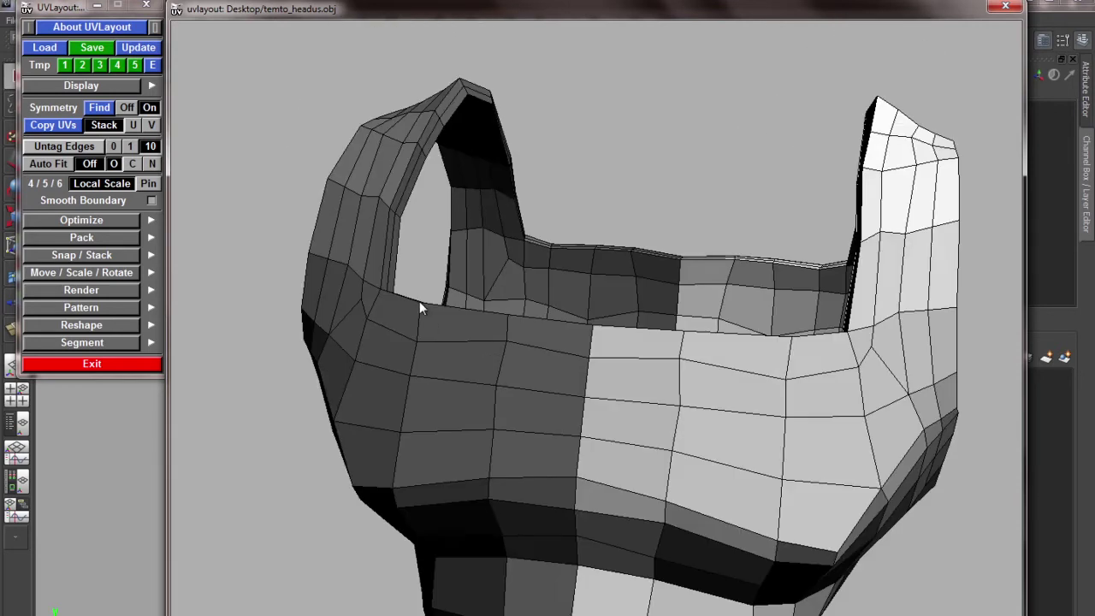
{"action": "right_click_drag", "start_coordinate": [420, 306], "coordinate": [453, 257]}
{"action": "right_click_drag", "start_coordinate": [398, 298], "coordinate": [745, 405]}
{"action": "left_click_drag", "start_coordinate": [746, 405], "coordinate": [613, 335]}
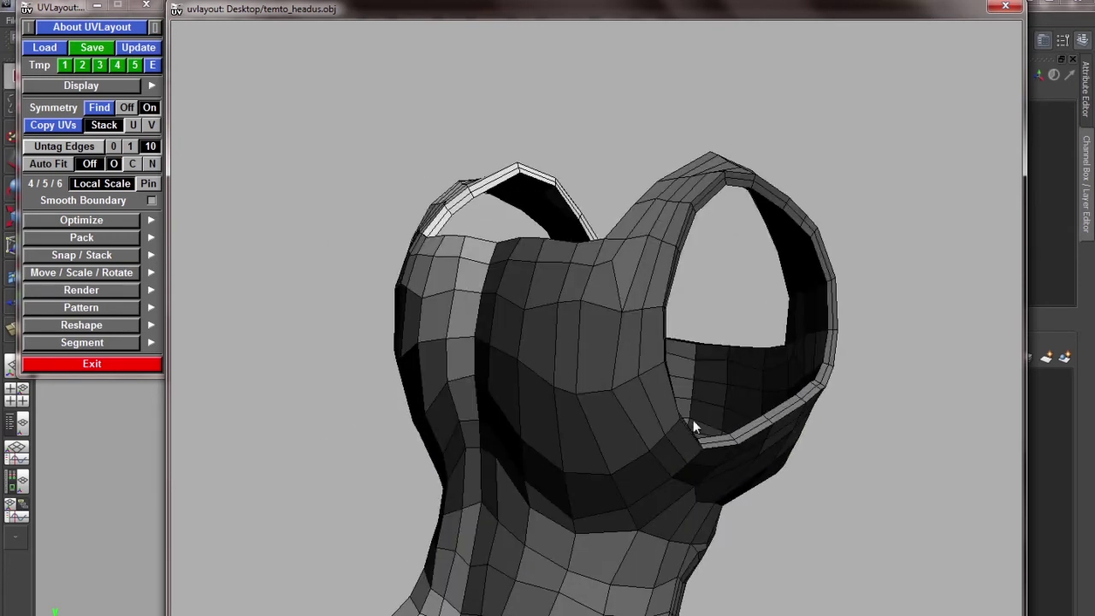
{"action": "left_click_drag", "start_coordinate": [692, 425], "coordinate": [539, 402]}
{"action": "left_click_drag", "start_coordinate": [619, 475], "coordinate": [485, 418]}
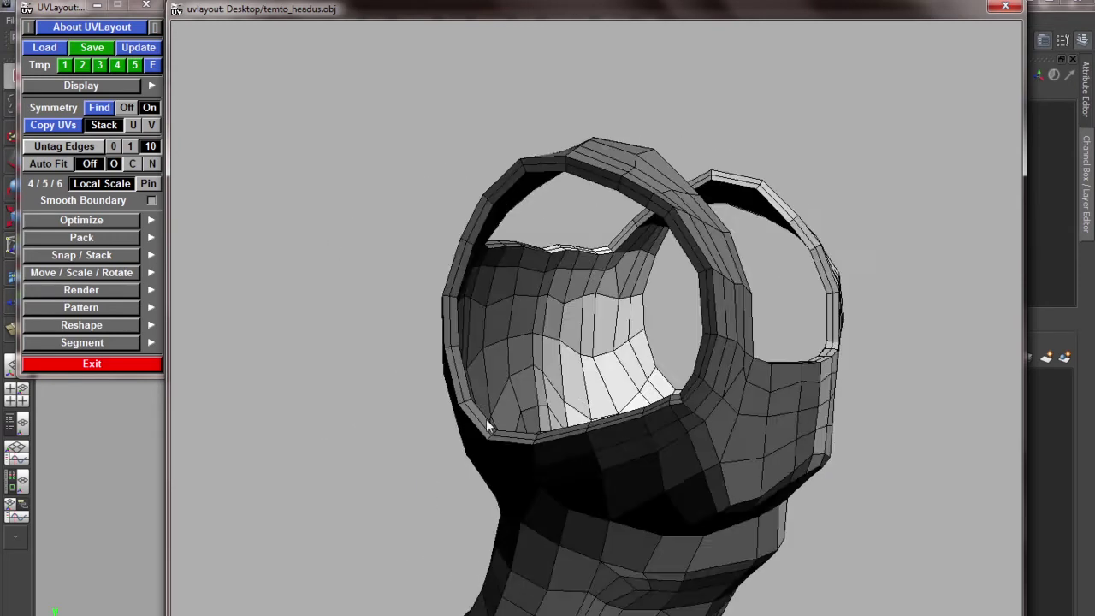
{"action": "right_click_drag", "start_coordinate": [486, 418], "coordinate": [474, 439]}
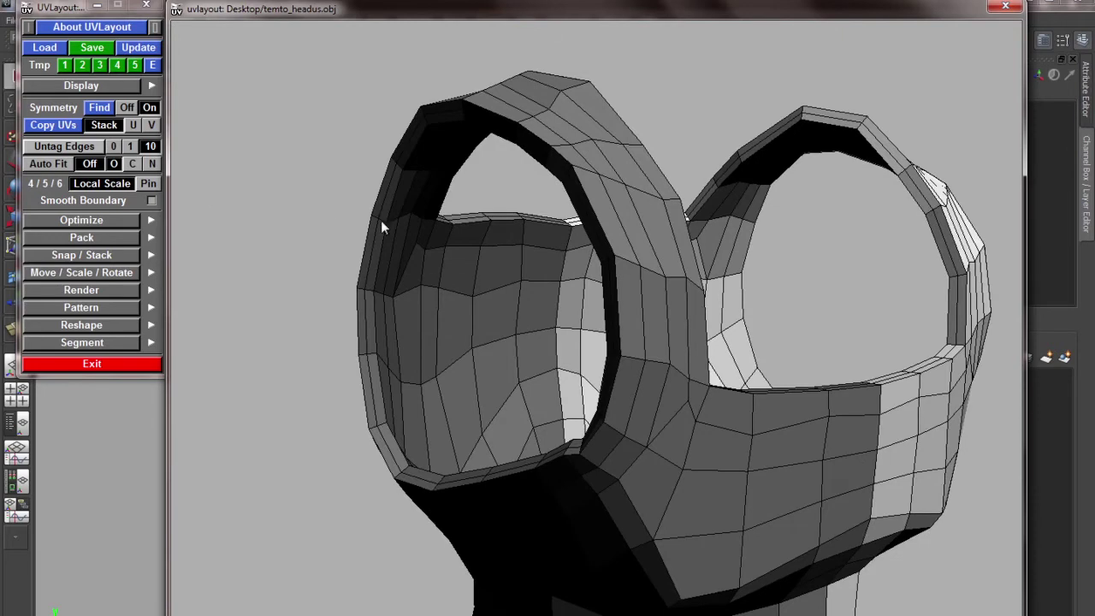
{"action": "right_click_drag", "start_coordinate": [381, 221], "coordinate": [411, 291]}
{"action": "left_click_drag", "start_coordinate": [453, 224], "coordinate": [383, 252]}
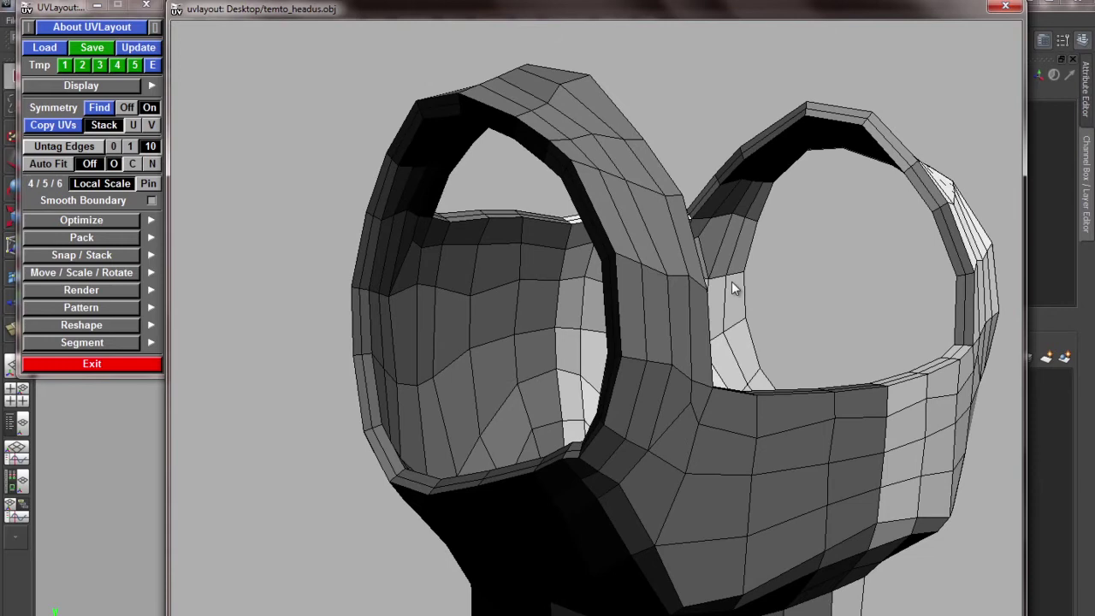
{"action": "right_click_drag", "start_coordinate": [732, 282], "coordinate": [515, 288]}
{"action": "left_click_drag", "start_coordinate": [515, 288], "coordinate": [665, 364]}
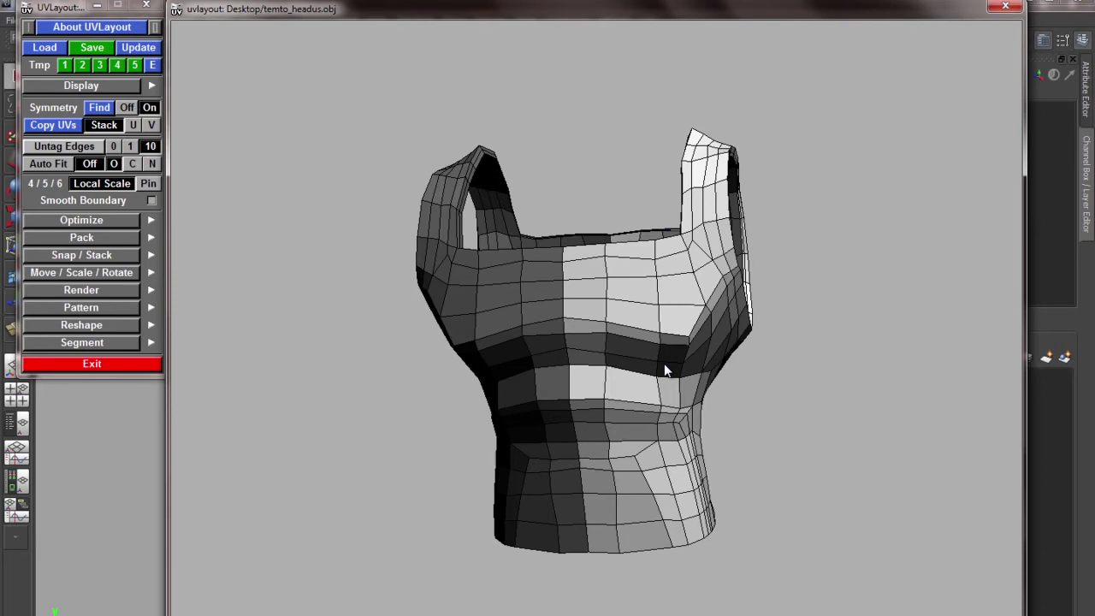
{"action": "left_click_drag", "start_coordinate": [664, 369], "coordinate": [657, 263]}
{"action": "right_click_drag", "start_coordinate": [528, 293], "coordinate": [666, 293]}
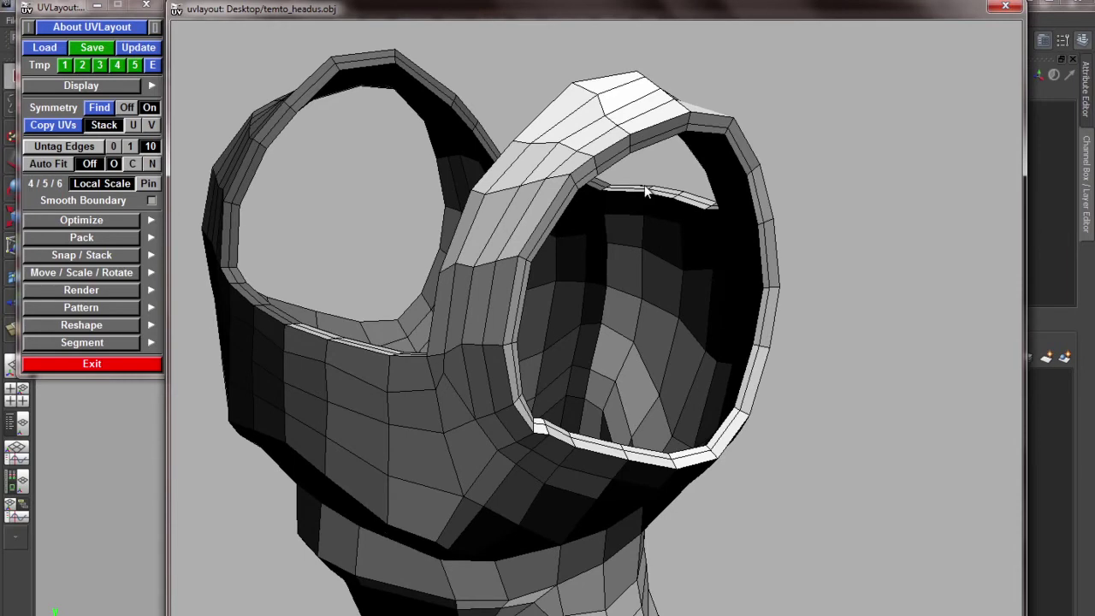
{"action": "left_click_drag", "start_coordinate": [644, 184], "coordinate": [568, 195]}
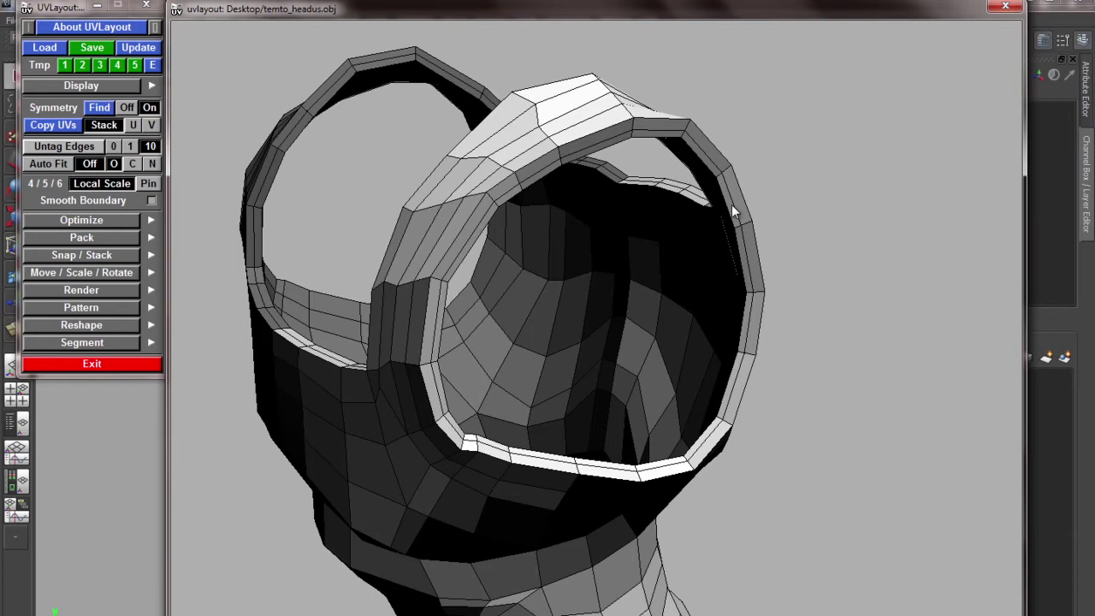
Mark the middle edge loops of the armhole rims and the neckline rim as cuts
{"action": "key", "text": "c"}
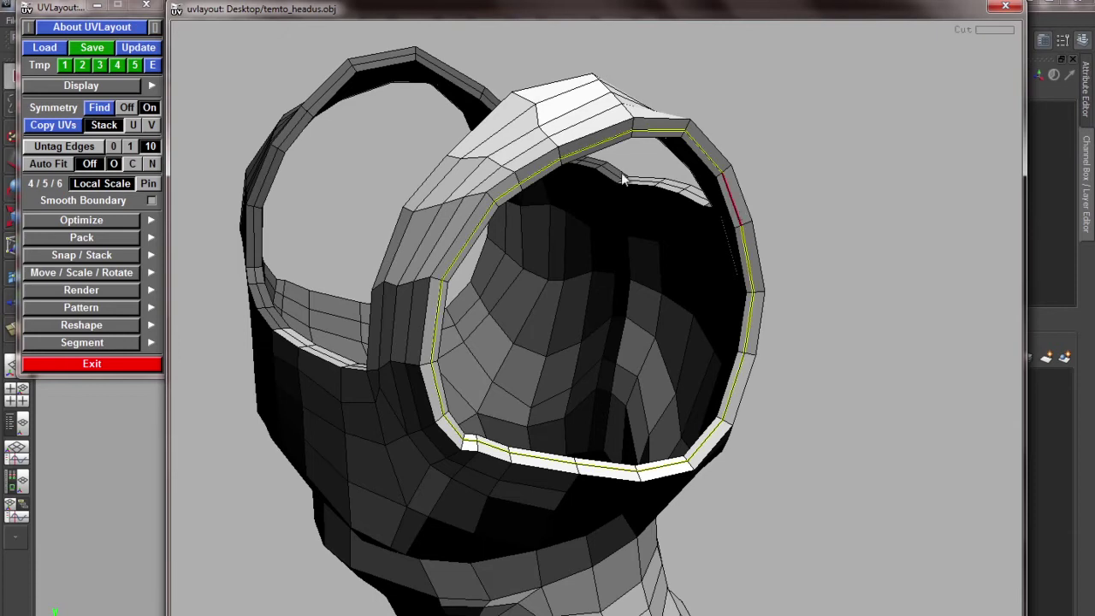
{"action": "left_click_drag", "start_coordinate": [443, 322], "coordinate": [288, 188]}
{"action": "key", "text": "c"}
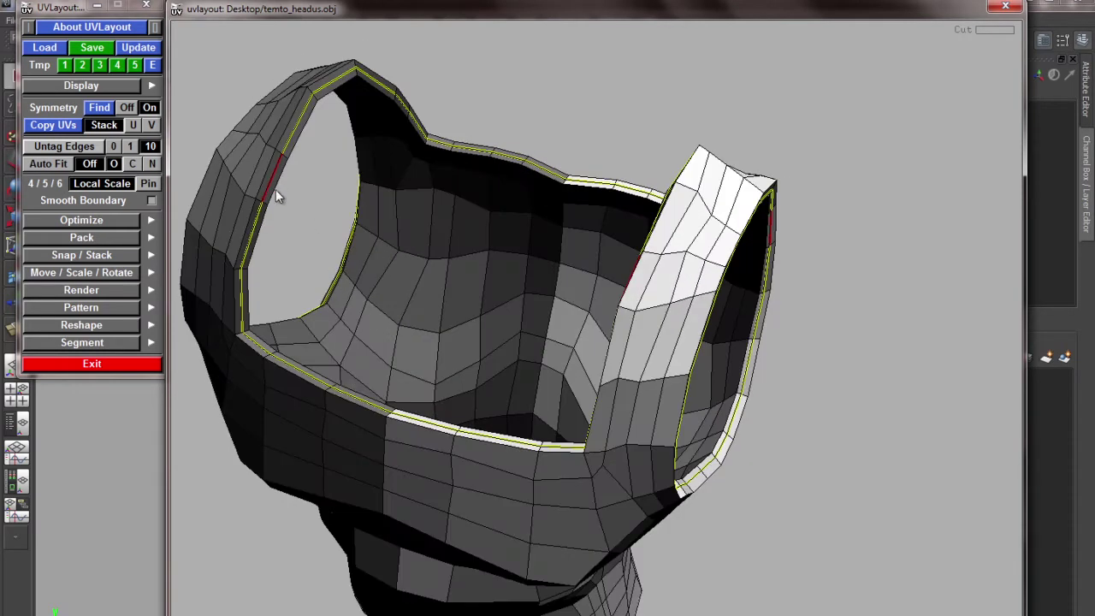
Try welding the neckline rim loop and marking it as a cut again
{"action": "key", "text": "w"}
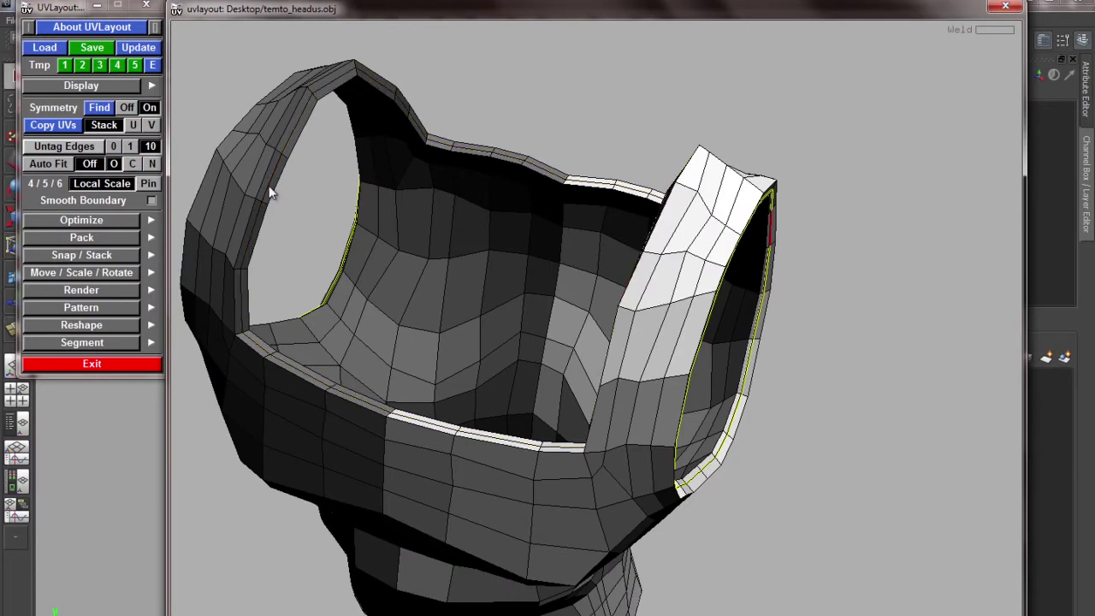
{"action": "key", "text": "c"}
{"action": "key", "text": "w"}
{"action": "key", "text": "c"}
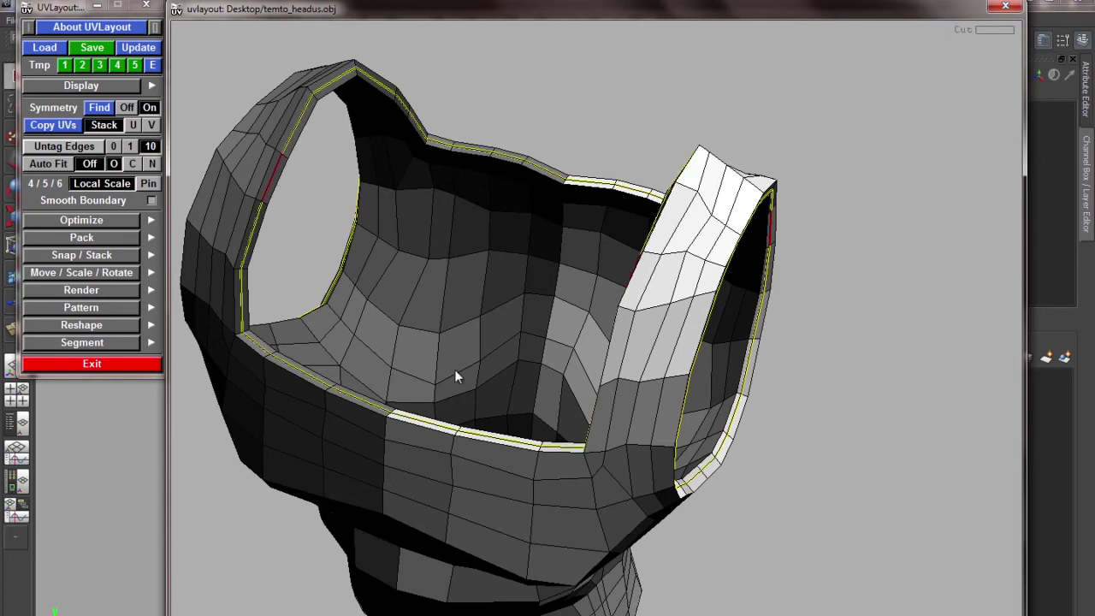
Mark the edge loop around the torso's waist opening rim as a cut
{"action": "left_click_drag", "start_coordinate": [457, 374], "coordinate": [526, 419]}
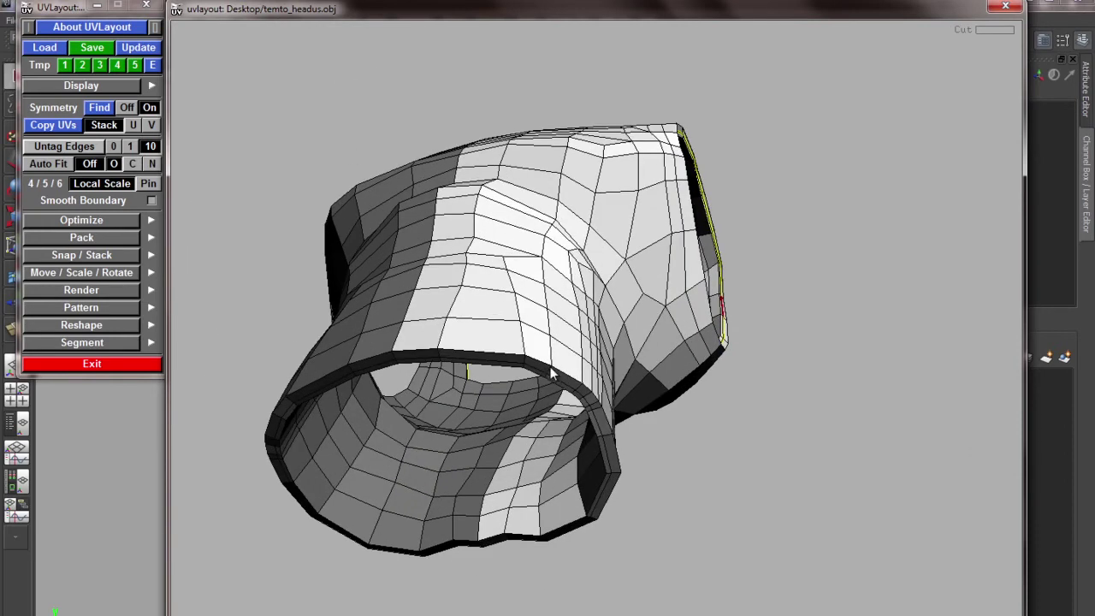
{"action": "left_click_drag", "start_coordinate": [552, 380], "coordinate": [612, 336]}
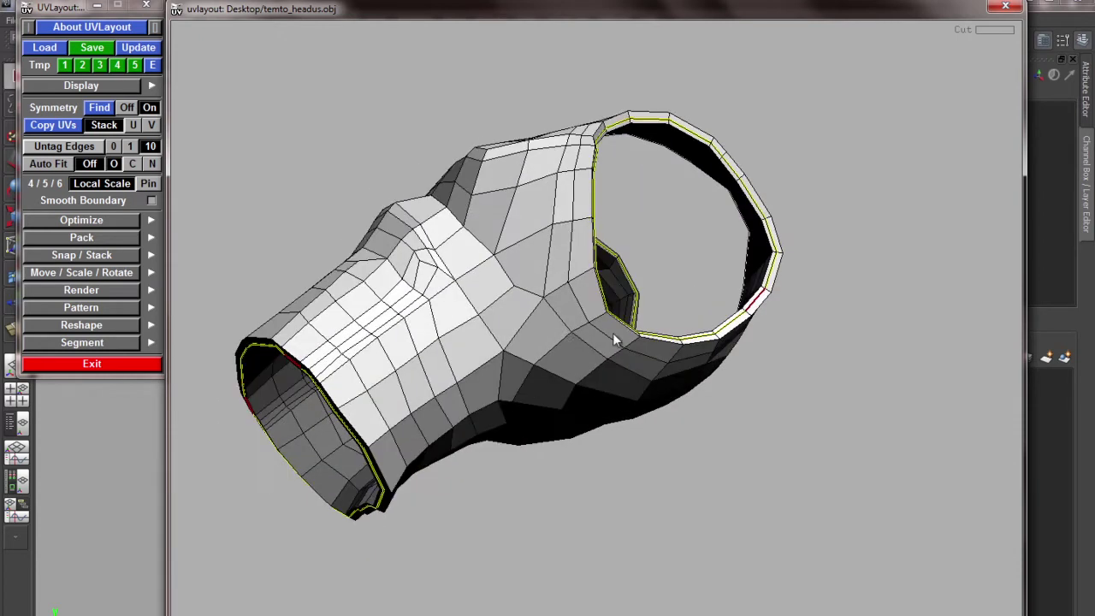
{"action": "left_click_drag", "start_coordinate": [496, 351], "coordinate": [517, 377]}
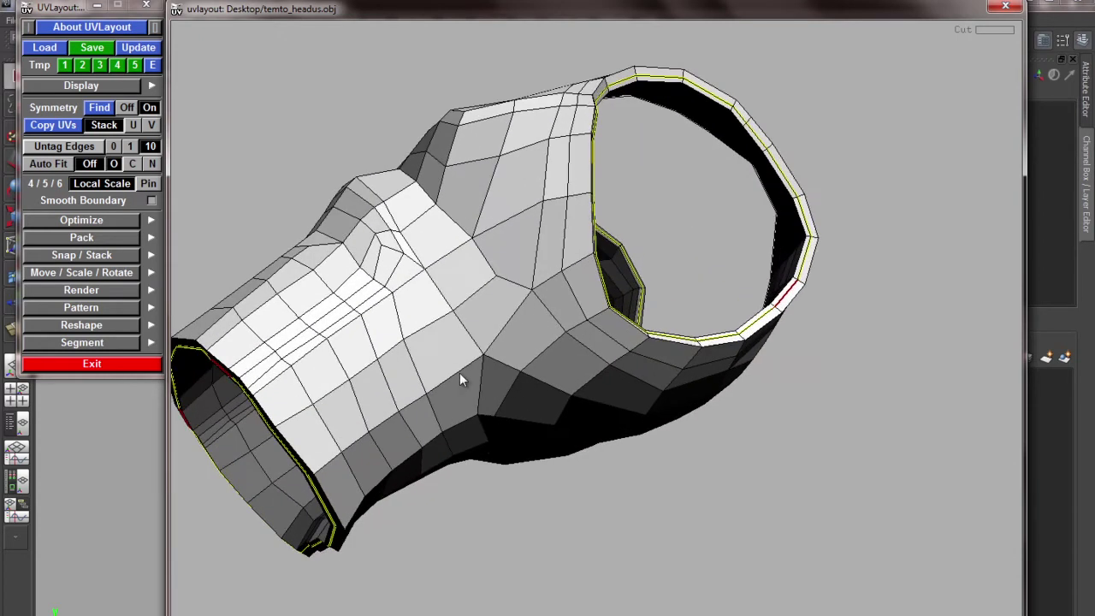
Mark the side seams from the armholes down to the waist as cuts on the inner and outer surfaces
{"action": "key", "text": "c"}
{"action": "left_click_drag", "start_coordinate": [555, 278], "coordinate": [463, 290]}
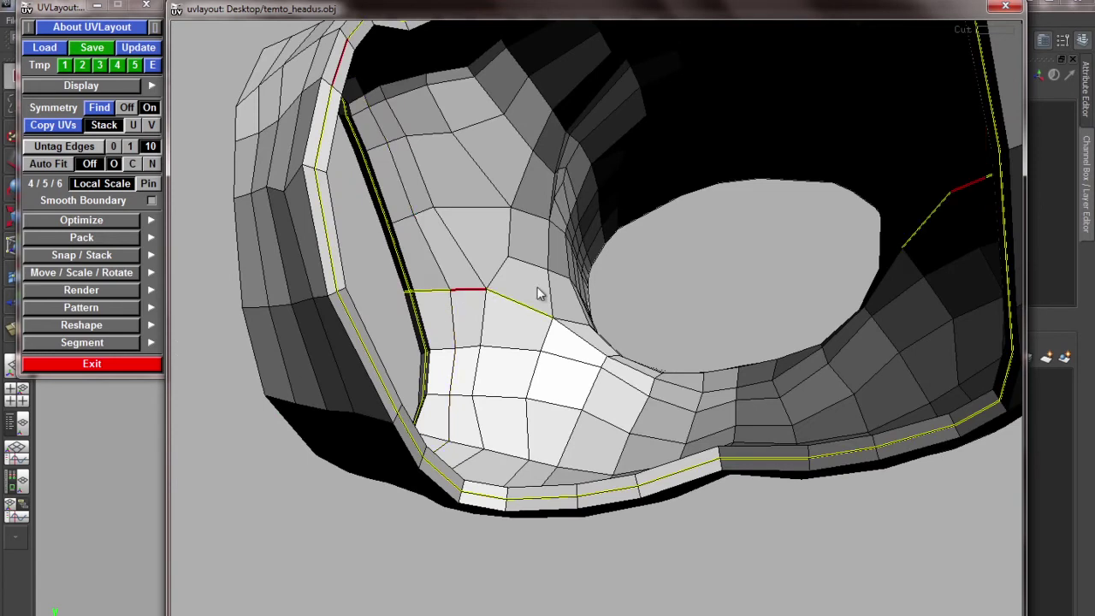
{"action": "left_click_drag", "start_coordinate": [537, 293], "coordinate": [647, 310]}
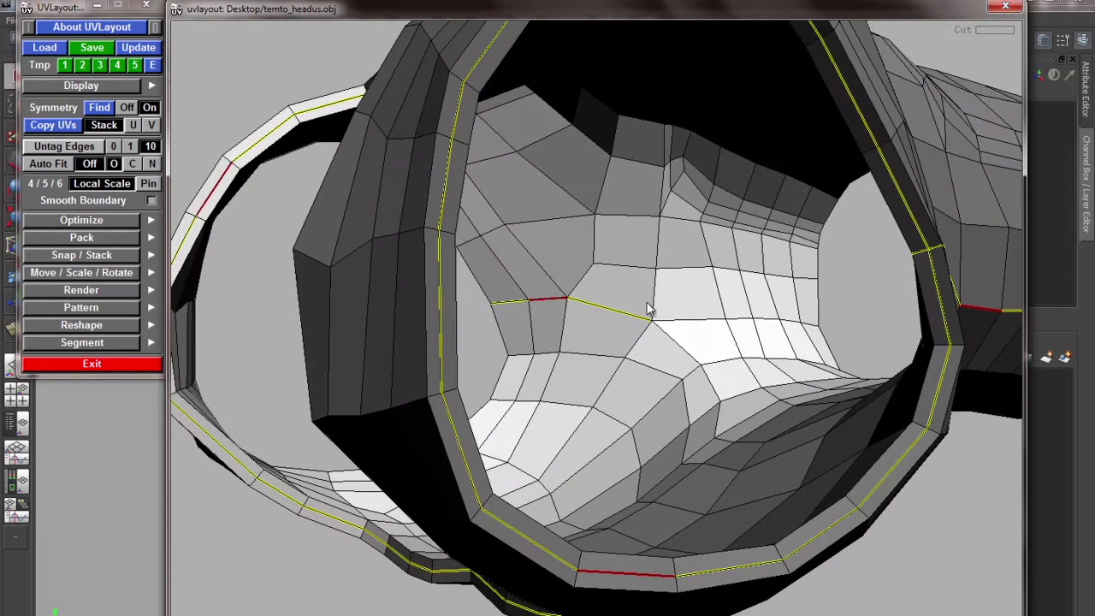
{"action": "right_click_drag", "start_coordinate": [795, 319], "coordinate": [684, 329]}
{"action": "left_click_drag", "start_coordinate": [684, 330], "coordinate": [714, 472]}
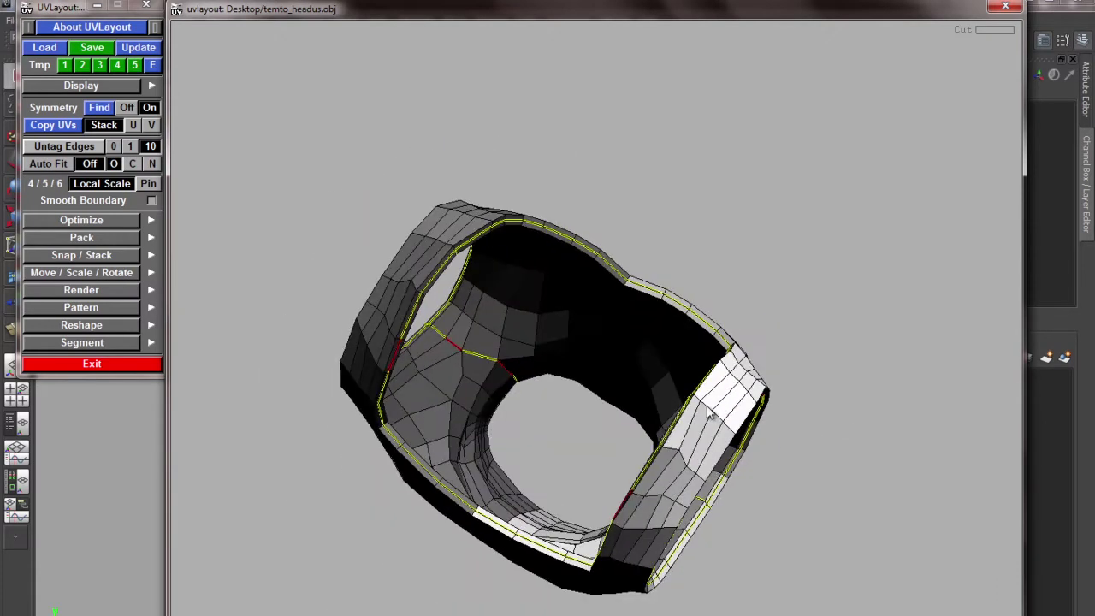
Split the torso along its marked seams and move the outer front and inner front shells away from the back
{"action": "mouse_move", "coordinate": [699, 411]}
{"action": "left_mouse_down"}
{"action": "mouse_move", "coordinate": [366, 254]}
{"action": "mouse_move", "coordinate": [589, 296]}
{"action": "mouse_move", "coordinate": [696, 374]}
{"action": "mouse_move", "coordinate": [726, 427]}
{"action": "mouse_move", "coordinate": [672, 440]}
{"action": "mouse_move", "coordinate": [610, 438]}
{"action": "mouse_move", "coordinate": [715, 425]}
{"action": "mouse_move", "coordinate": [477, 438]}
{"action": "left_mouse_up"}
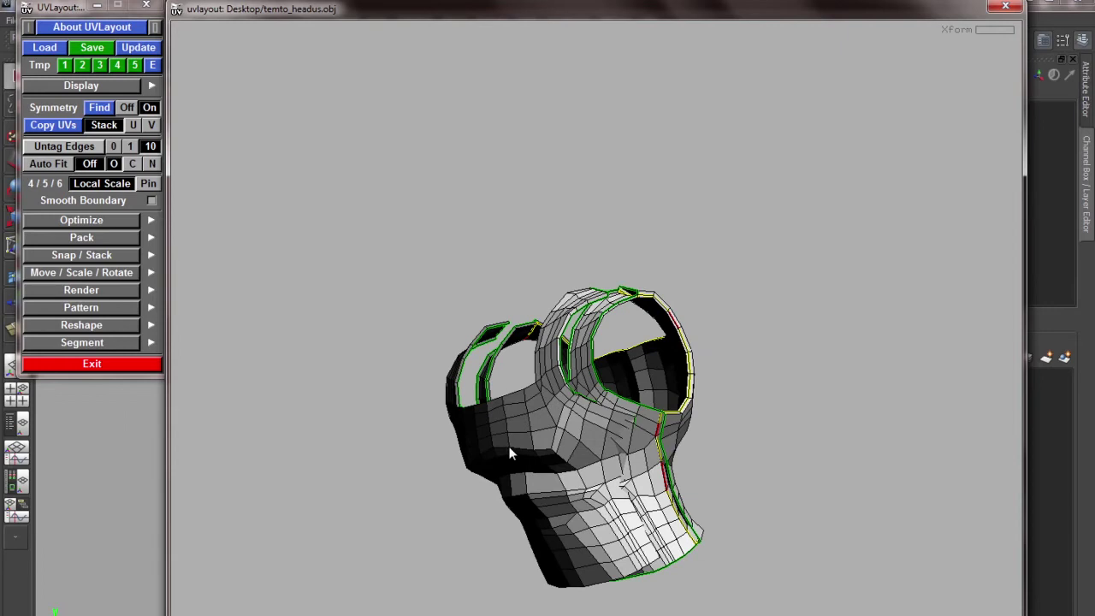
{"action": "middle_click_drag", "start_coordinate": [509, 445], "coordinate": [147, 265]}
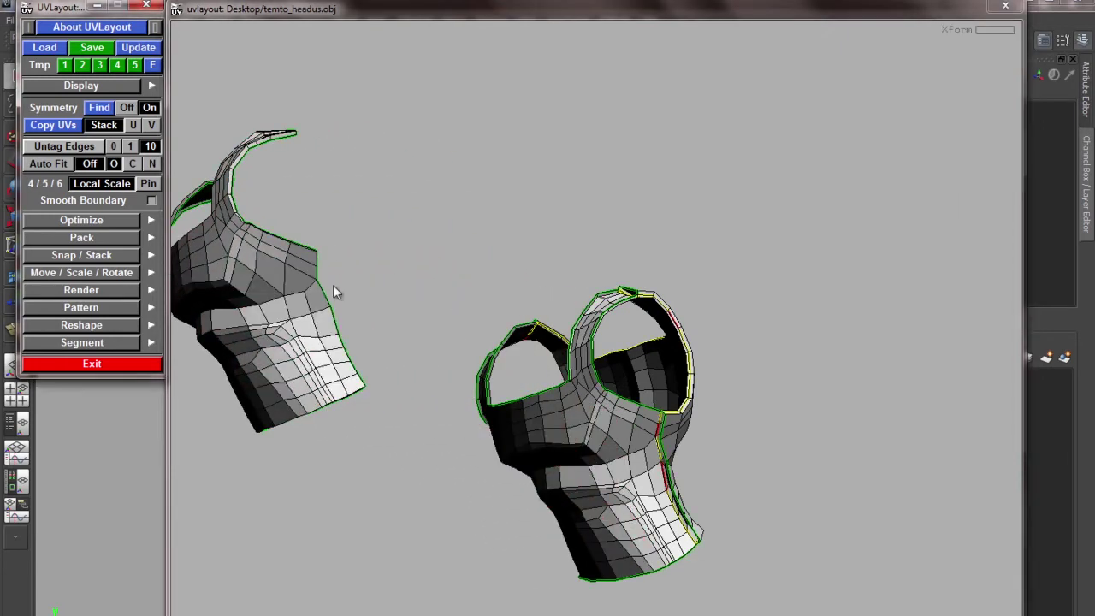
{"action": "mouse_move", "coordinate": [656, 471]}
{"action": "middle_mouse_down"}
{"action": "mouse_move", "coordinate": [531, 461]}
{"action": "mouse_move", "coordinate": [696, 385]}
{"action": "mouse_move", "coordinate": [428, 536]}
{"action": "mouse_move", "coordinate": [469, 494]}
{"action": "middle_mouse_up"}
{"action": "key", "text": "Return"}
{"action": "mouse_move", "coordinate": [684, 332]}
{"action": "middle_mouse_down"}
{"action": "mouse_move", "coordinate": [714, 324]}
{"action": "mouse_move", "coordinate": [717, 289]}
{"action": "middle_mouse_up"}
{"action": "right_click_drag", "start_coordinate": [809, 372], "coordinate": [706, 371]}
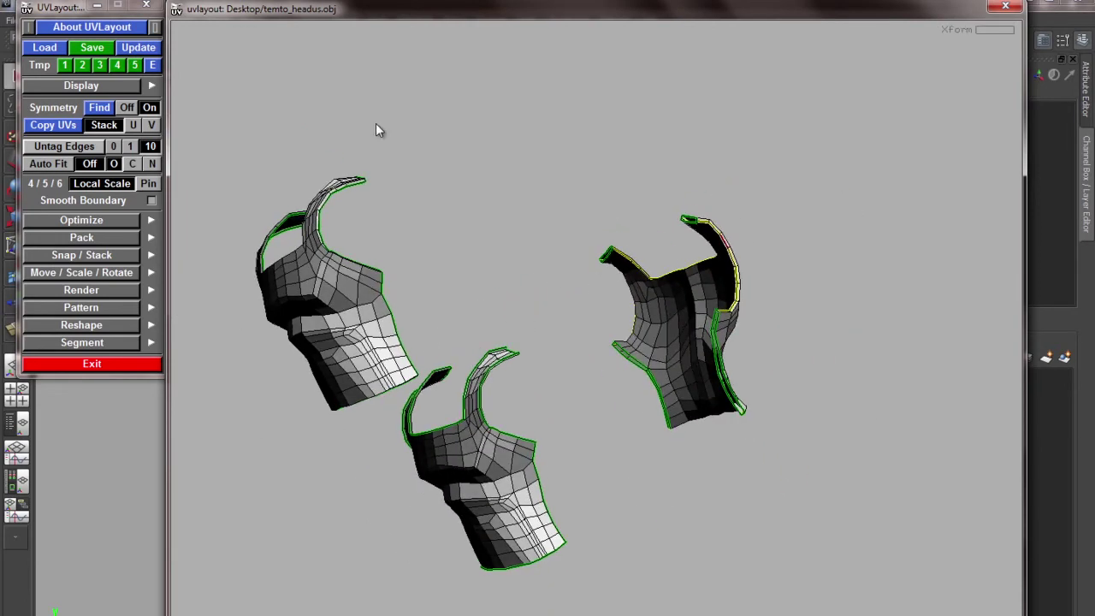
Drop all four torso shells into UV space and show them in the UV view
{"action": "key", "text": "3"}
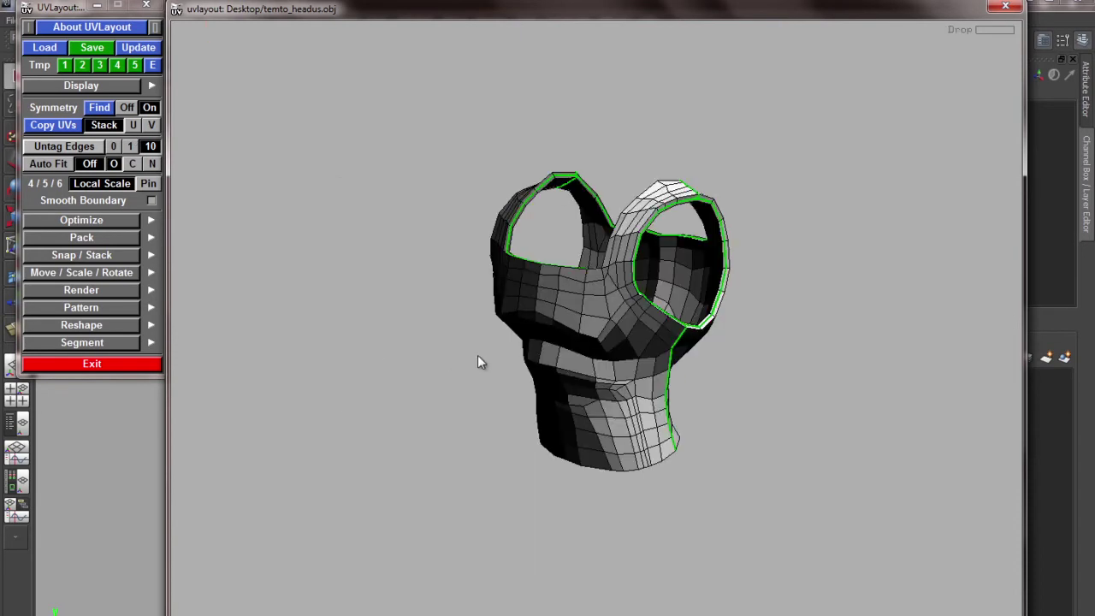
{"action": "key", "text": "1"}
{"action": "scroll", "coordinate": [584, 402], "scroll_direction": "up", "scroll_amount": 2}
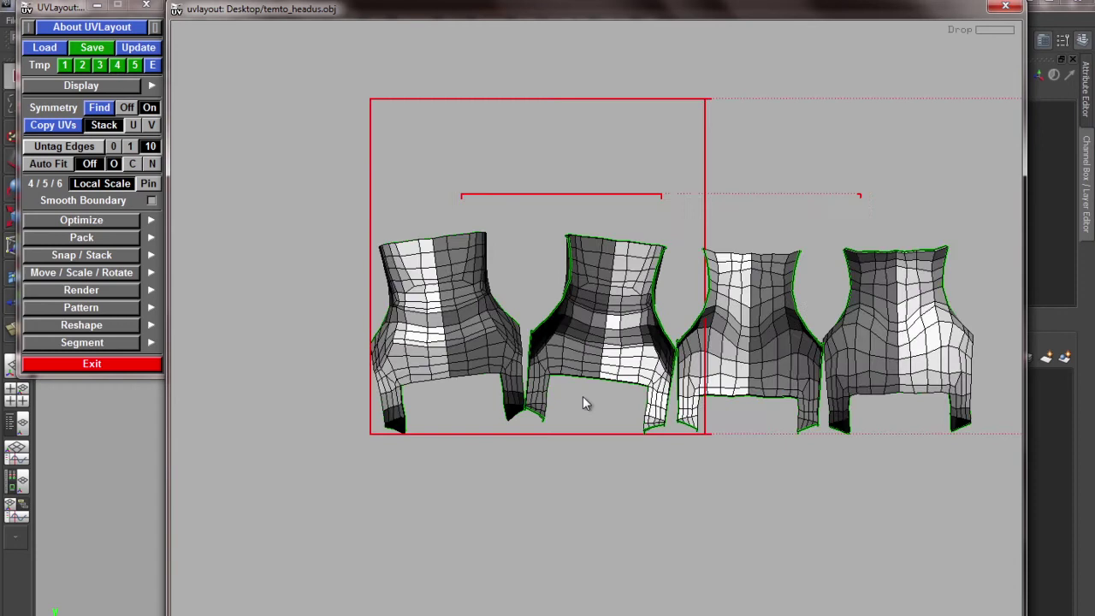
Rotate the two front torso shells upright, with straps pointing up, and align them side by side
{"action": "middle_click_drag", "start_coordinate": [494, 362], "coordinate": [502, 363]}
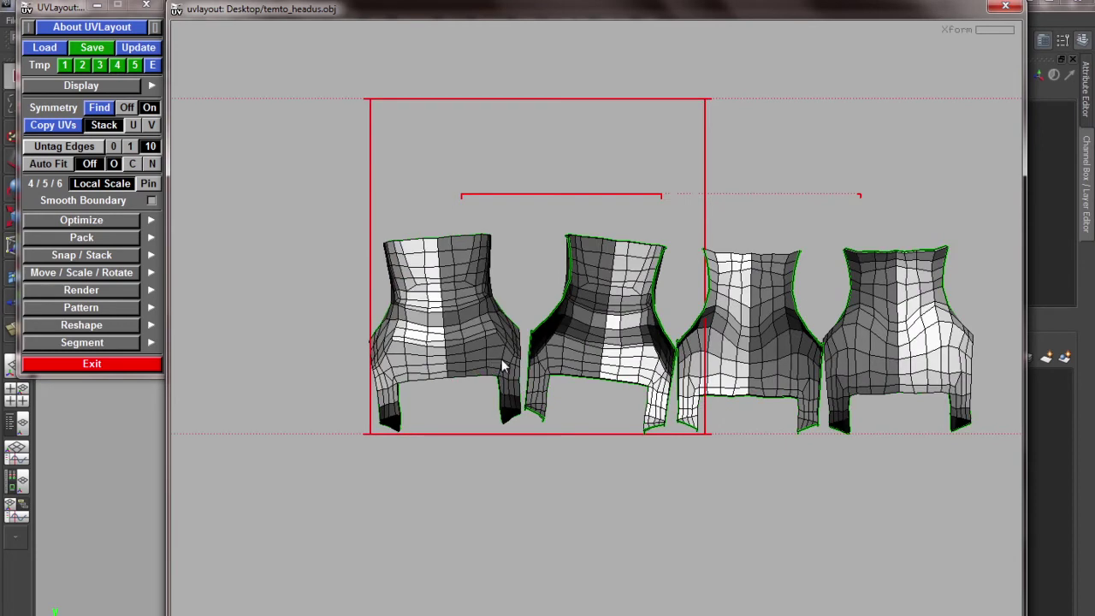
{"action": "right_click_drag", "start_coordinate": [507, 356], "coordinate": [253, 253]}
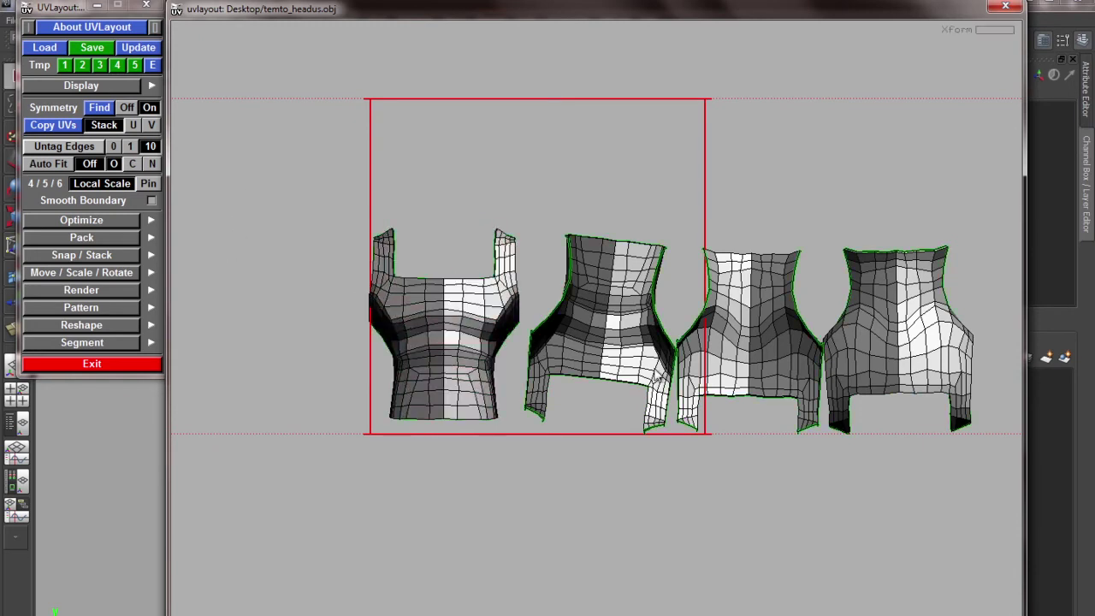
{"action": "left_click_drag", "start_coordinate": [657, 377], "coordinate": [402, 307]}
Turn the two back torso shells upright and move them apart, away from the front shells
{"action": "middle_click_drag", "start_coordinate": [912, 315], "coordinate": [721, 323]}
{"action": "right_click_drag", "start_coordinate": [721, 322], "coordinate": [777, 385]}
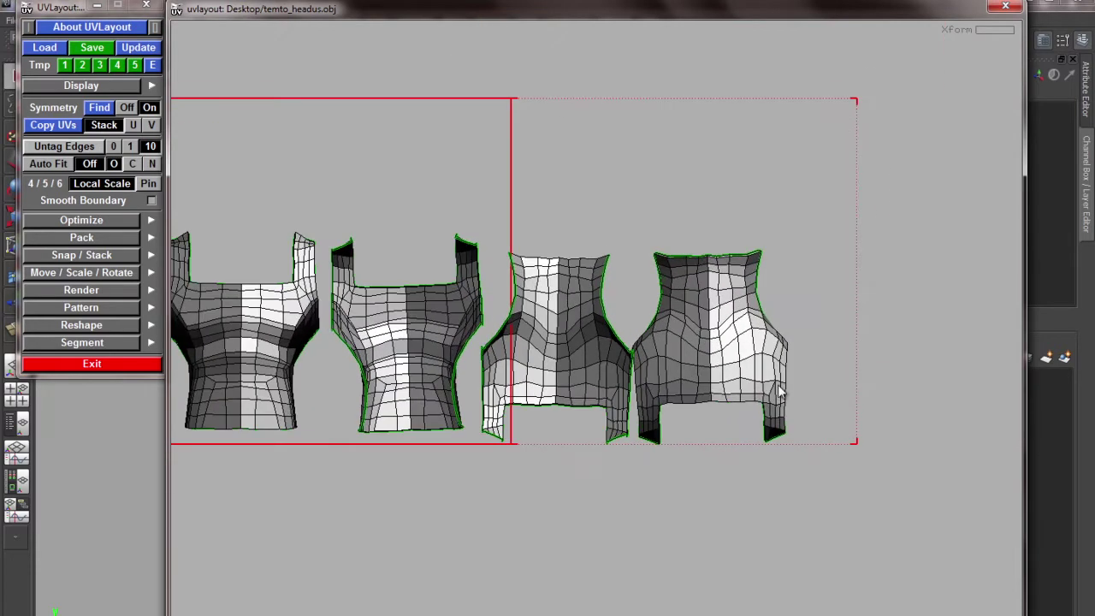
{"action": "key", "text": "f"}
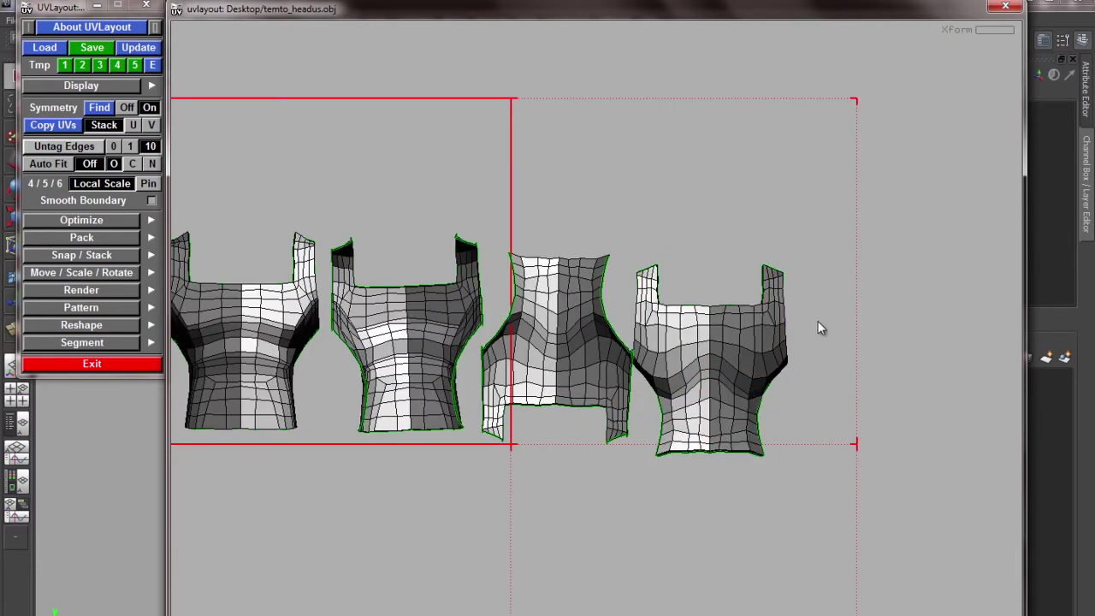
{"action": "middle_click_drag", "start_coordinate": [665, 361], "coordinate": [871, 316]}
{"action": "key", "text": "f"}
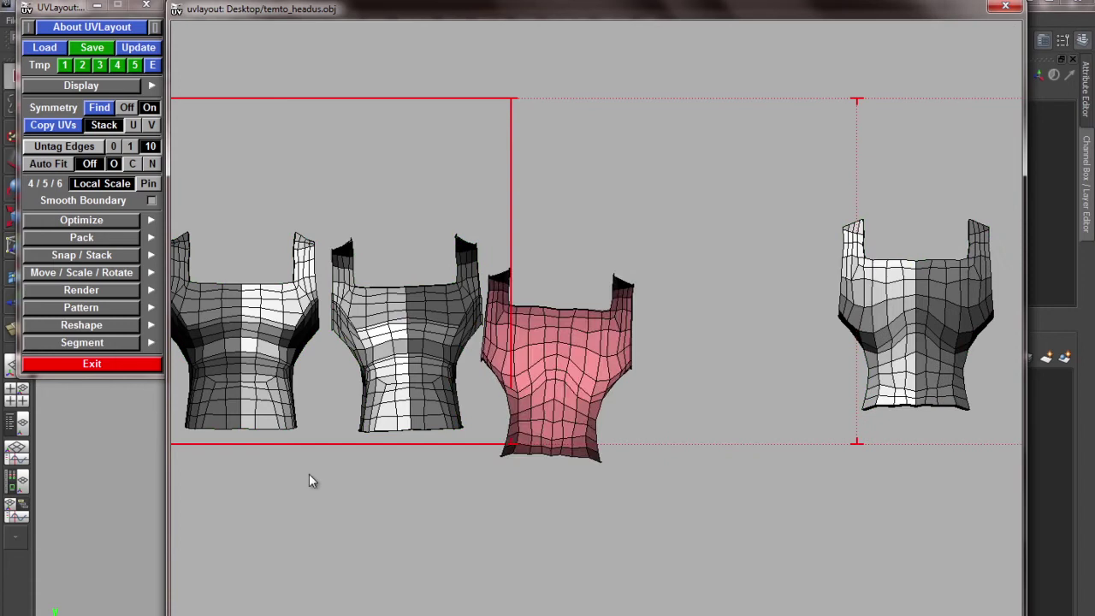
{"action": "middle_click_drag", "start_coordinate": [560, 398], "coordinate": [651, 410]}
Select the two front torso shells together in the UV view
{"action": "middle_click_drag", "start_coordinate": [184, 379], "coordinate": [503, 379]}
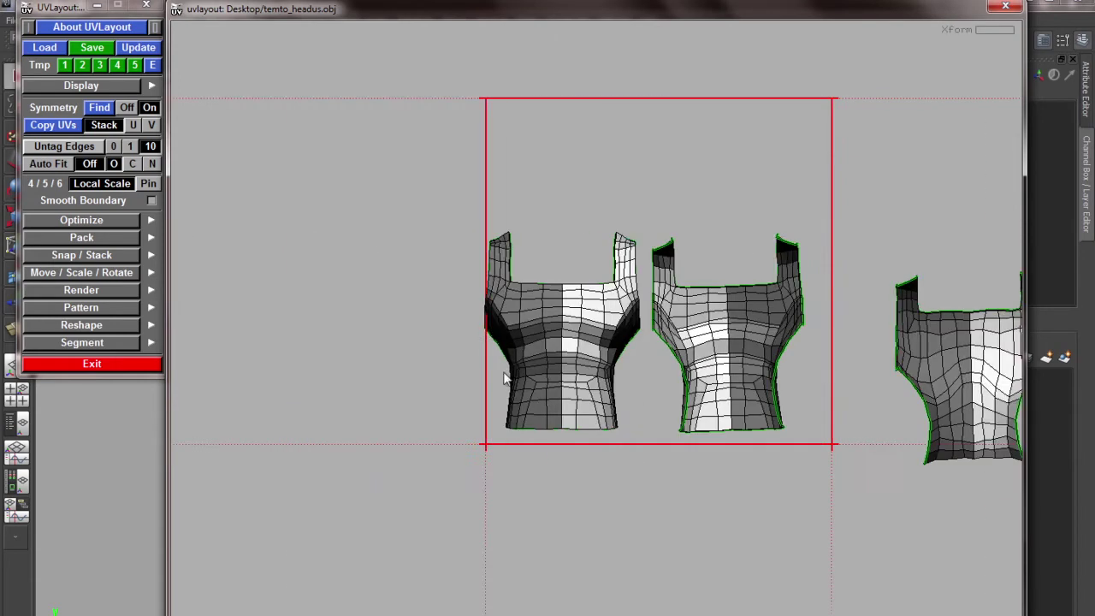
{"action": "right_click_drag", "start_coordinate": [504, 379], "coordinate": [583, 443]}
{"action": "middle_click_drag", "start_coordinate": [671, 347], "coordinate": [602, 384]}
{"action": "key", "text": "g"}
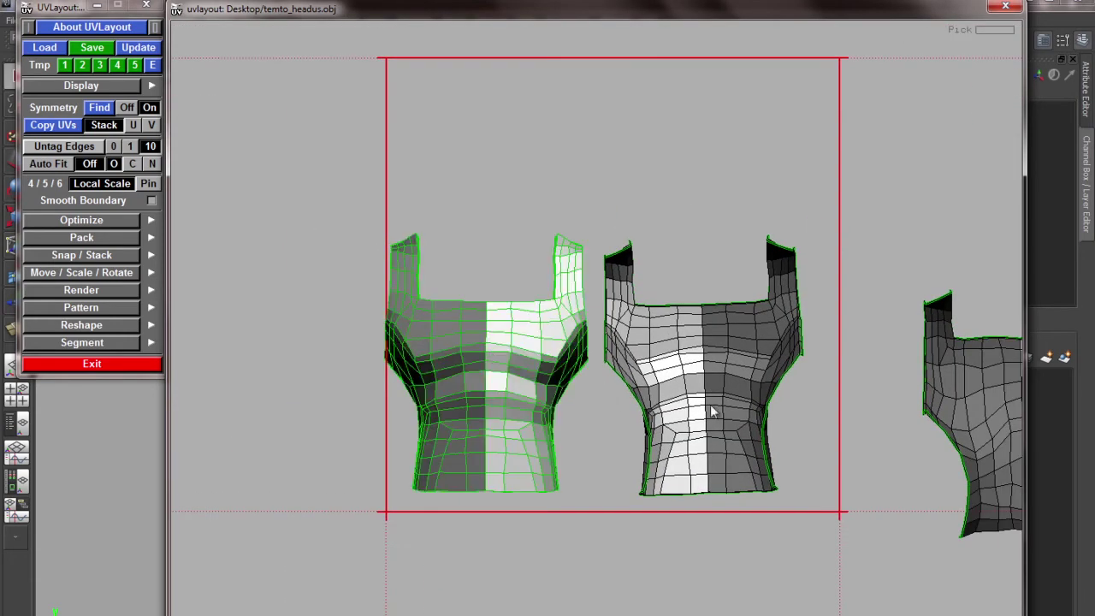
{"action": "middle_click_drag", "start_coordinate": [673, 332], "coordinate": [639, 332]}
{"action": "scroll", "coordinate": [639, 284], "scroll_direction": "down", "scroll_amount": 1}
{"action": "scroll", "coordinate": [642, 329], "scroll_direction": "up", "scroll_amount": 1}
Undo the last change to the front shells, reselect them, and scale both up slightly together
{"action": "right_click_drag", "start_coordinate": [478, 377], "coordinate": [470, 373]}
{"action": "right_click_drag", "start_coordinate": [533, 388], "coordinate": [603, 475]}
{"action": "key", "text": "ctrl+z"}
{"action": "key", "text": "g"}
{"action": "right_click_drag", "start_coordinate": [626, 425], "coordinate": [680, 483]}
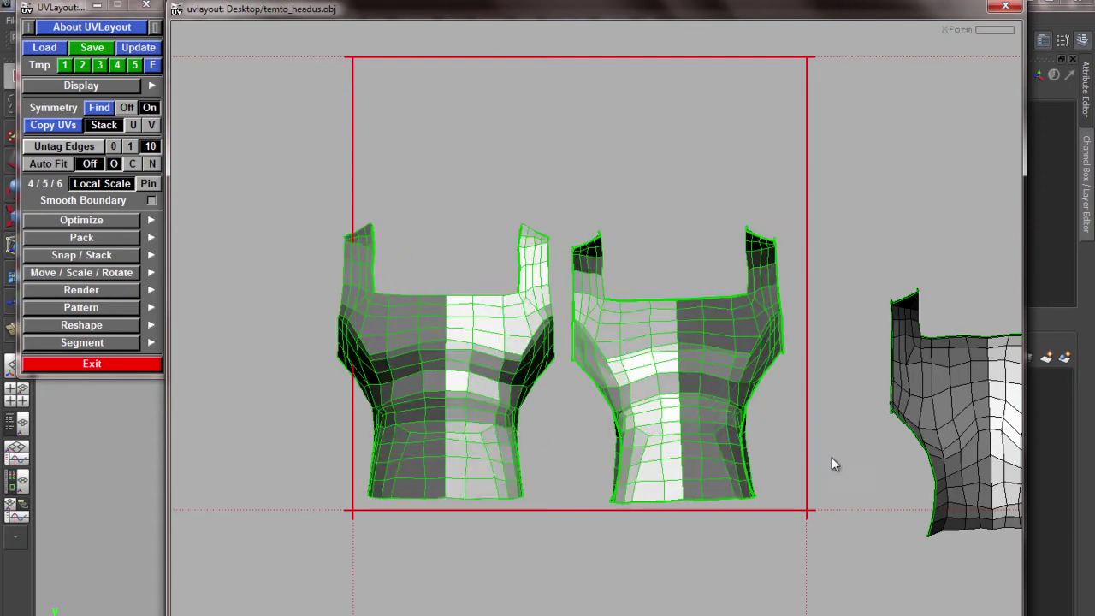
Undo the scaling of the two front torso shells and clear their selection
{"action": "key", "text": "ctrl+z"}
{"action": "key", "text": "g"}
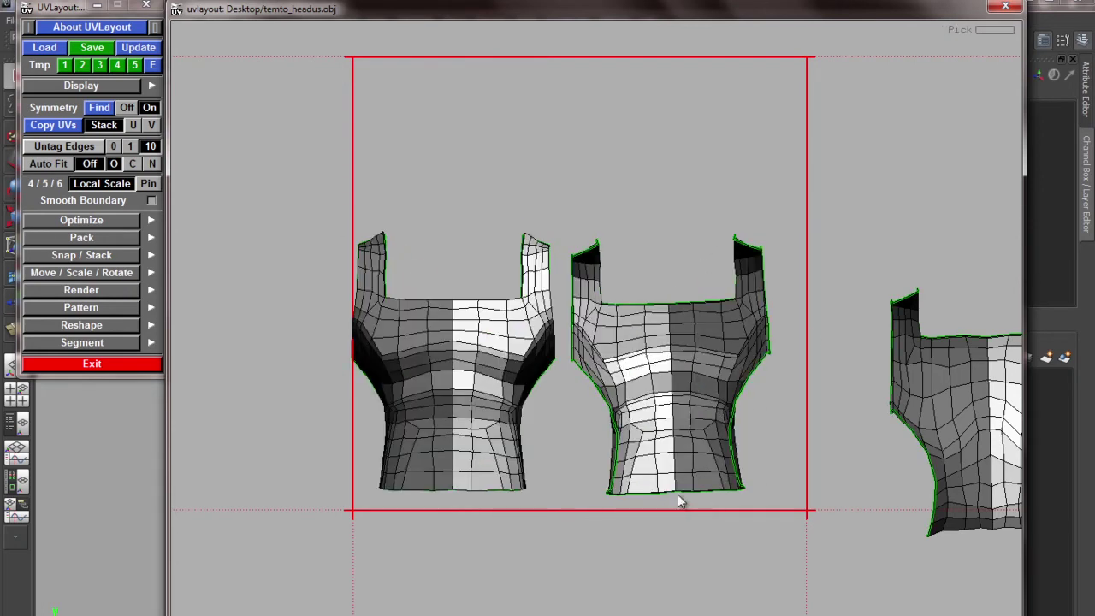
{"action": "left_click_drag", "start_coordinate": [712, 448], "coordinate": [694, 463]}
{"action": "right_click_drag", "start_coordinate": [686, 436], "coordinate": [578, 442]}
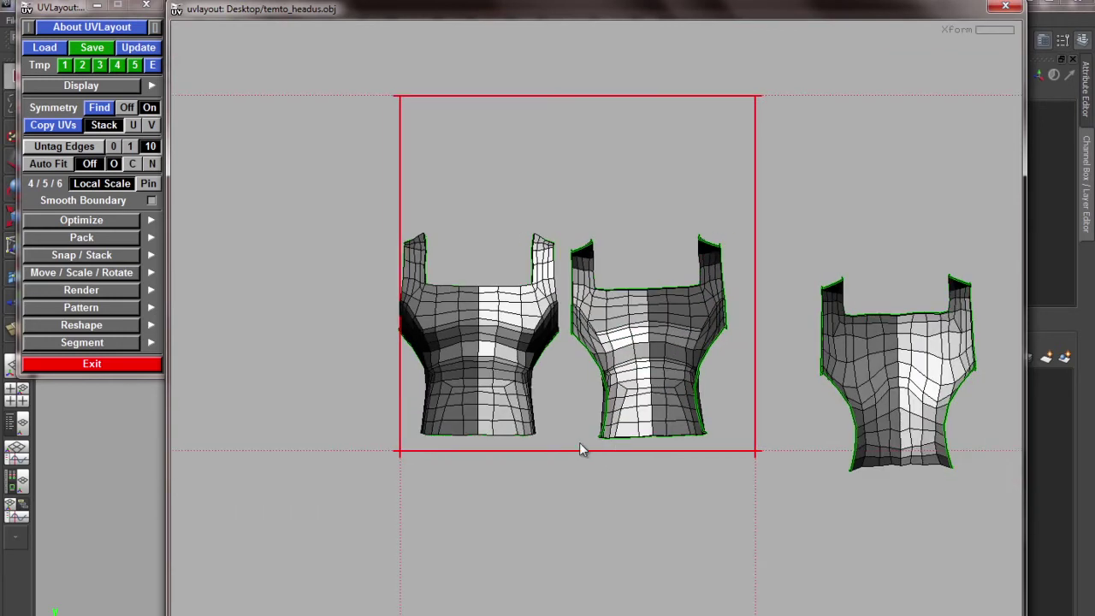
Flatten the first front torso shell, releasing its boundary, and stop the process once the shape has relaxed
{"action": "middle_click_drag", "start_coordinate": [387, 391], "coordinate": [379, 399]}
{"action": "right_click_drag", "start_coordinate": [382, 405], "coordinate": [458, 433]}
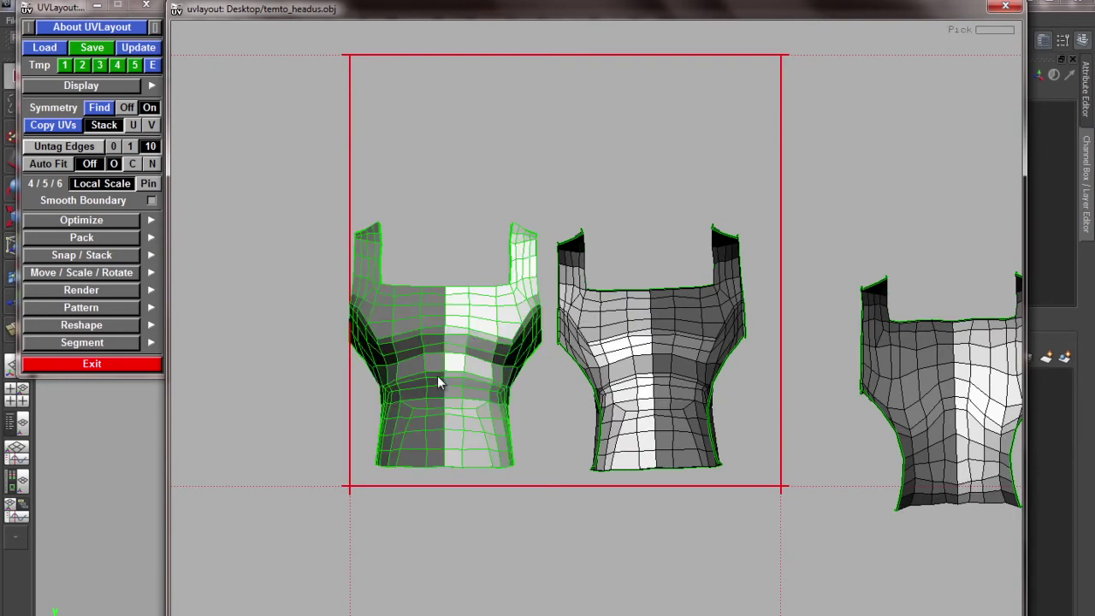
{"action": "key", "text": "f"}
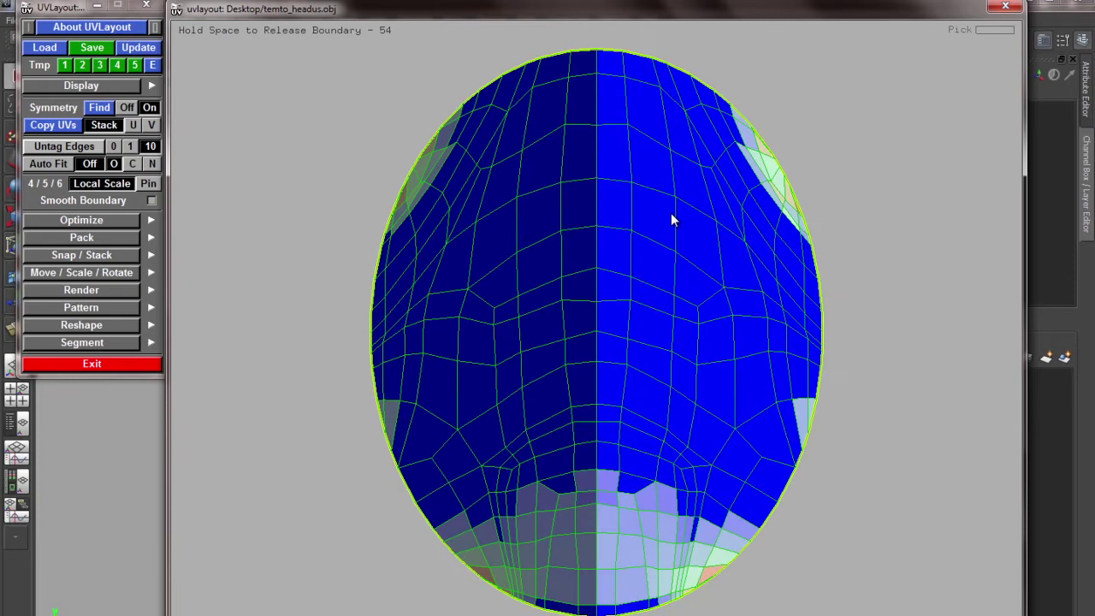
{"action": "key", "text": "space"}
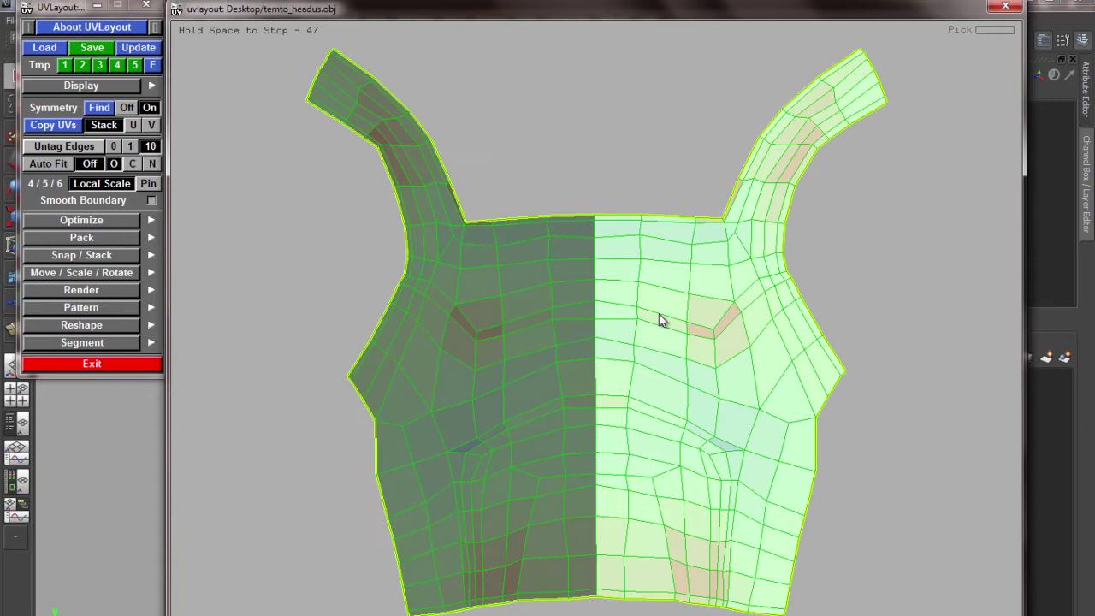
{"action": "key", "text": "space"}
Flatten the second front torso shell, beside the already flattened one, until its shape has relaxed
{"action": "scroll", "coordinate": [658, 314], "scroll_direction": "down", "scroll_amount": 7}
{"action": "middle_click_drag", "start_coordinate": [630, 330], "coordinate": [437, 329]}
{"action": "scroll", "coordinate": [416, 366], "scroll_direction": "up", "scroll_amount": 1}
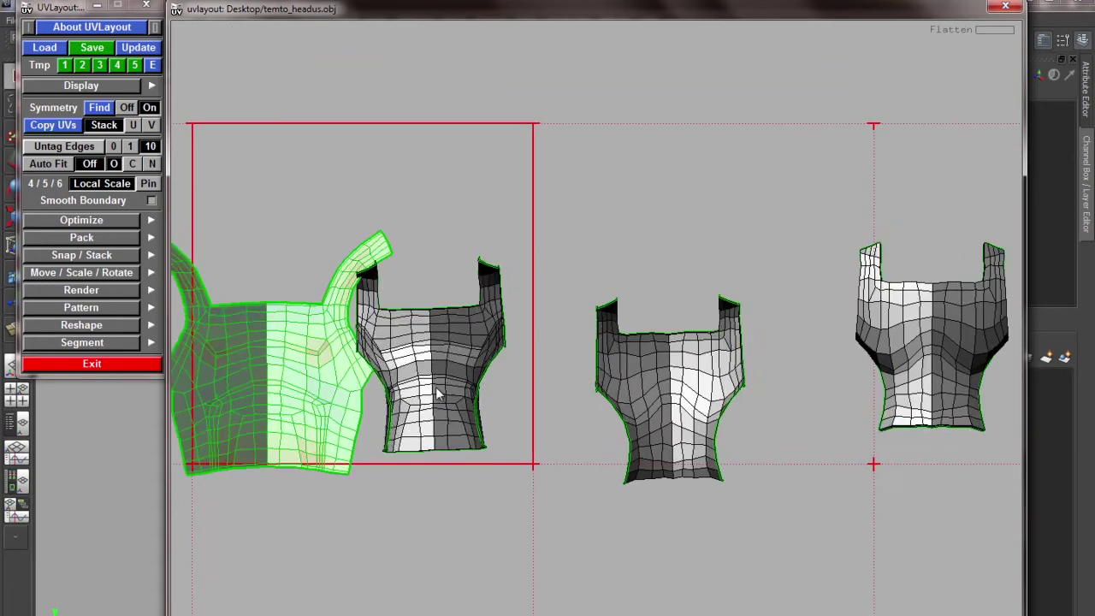
{"action": "key", "text": "shift+f"}
{"action": "key", "text": "f"}
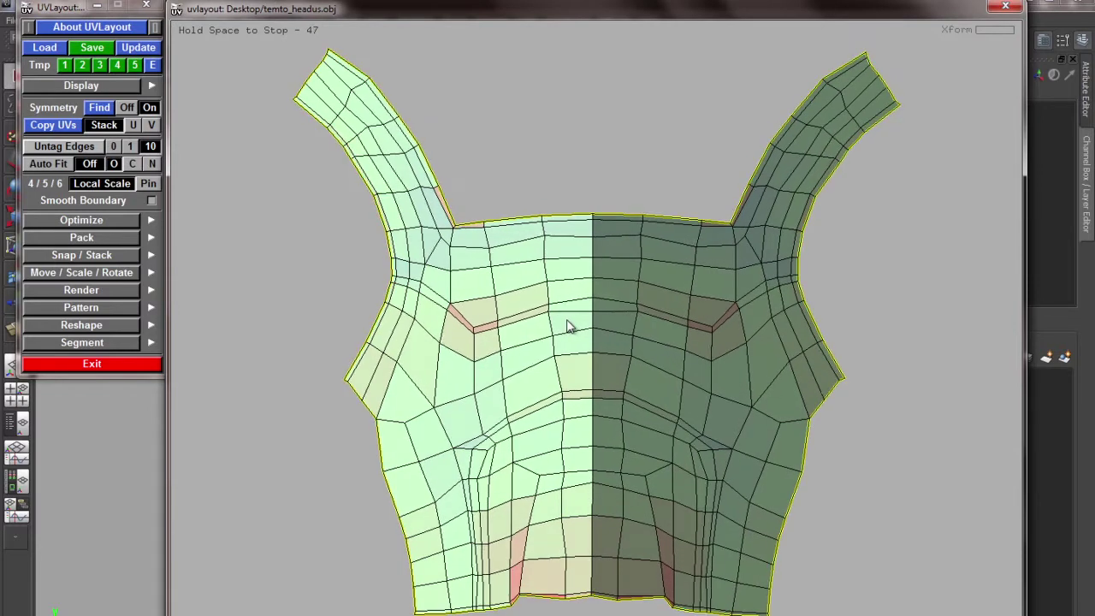
{"action": "key", "text": "space"}
Flatten the back torso shell nearest to the front shells and stop once it has relaxed
{"action": "right_click_drag", "start_coordinate": [614, 330], "coordinate": [448, 313]}
{"action": "middle_click_drag", "start_coordinate": [833, 379], "coordinate": [530, 347]}
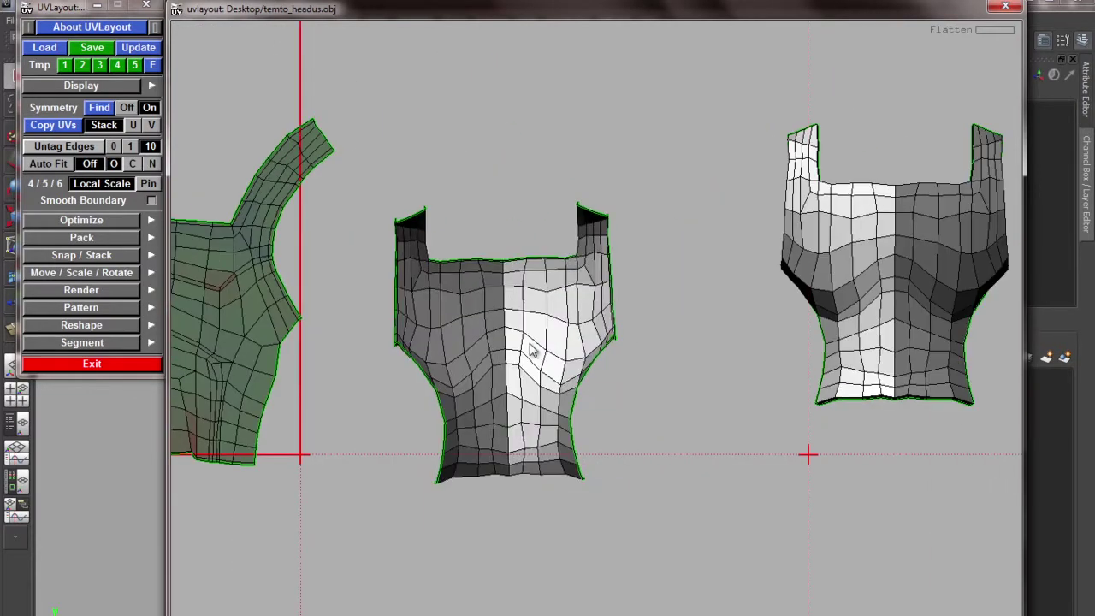
{"action": "key", "text": "space"}
{"action": "key", "text": "f"}
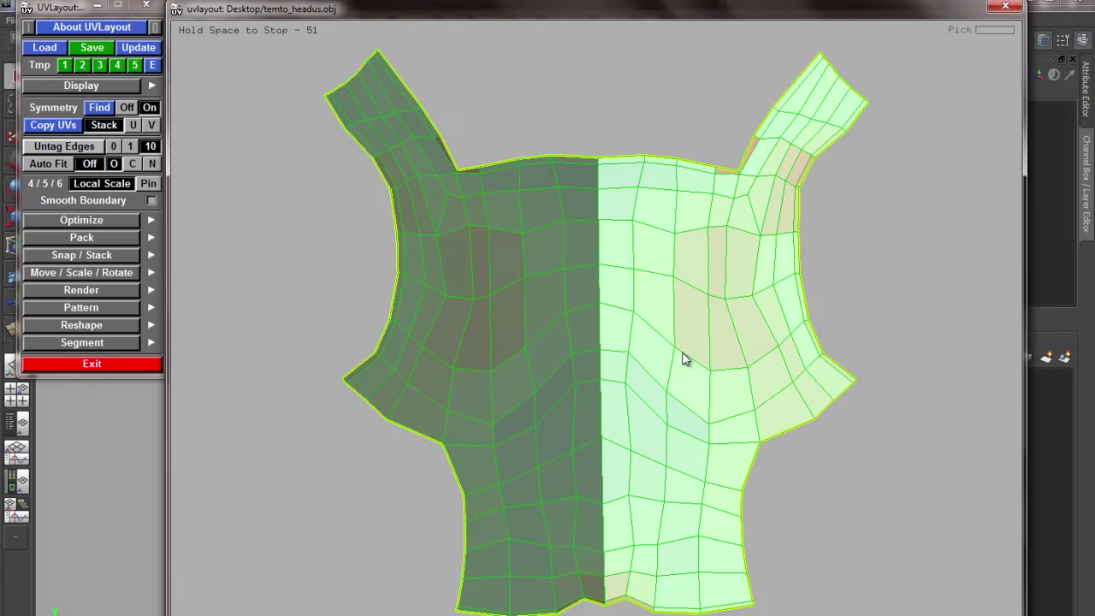
{"action": "key", "text": "space"}
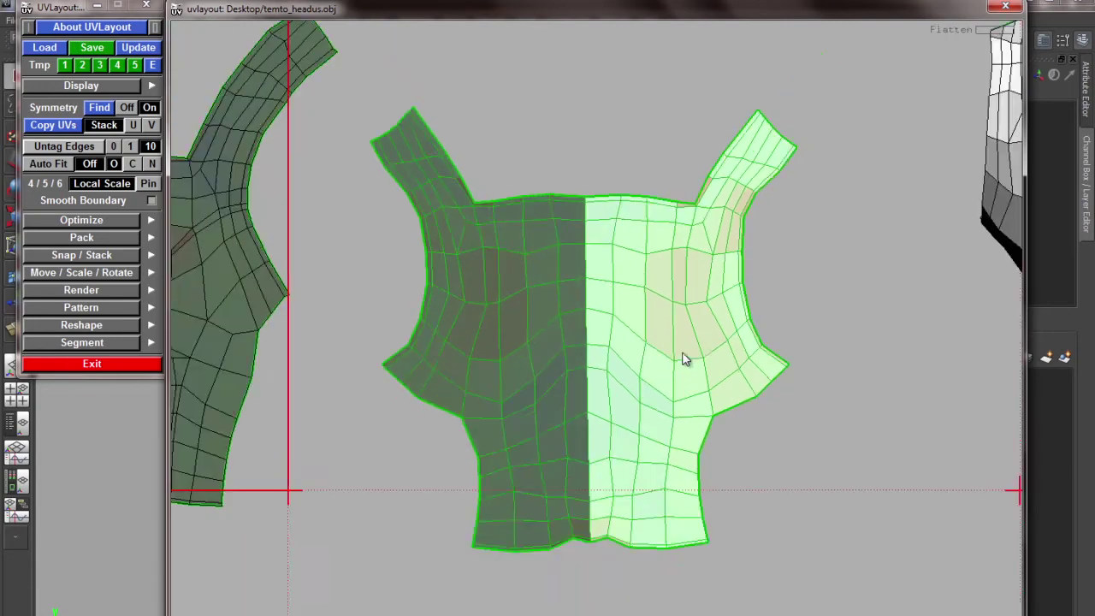
Flatten the outermost back torso shell and stop once it has relaxed
{"action": "key", "text": "shift+f"}
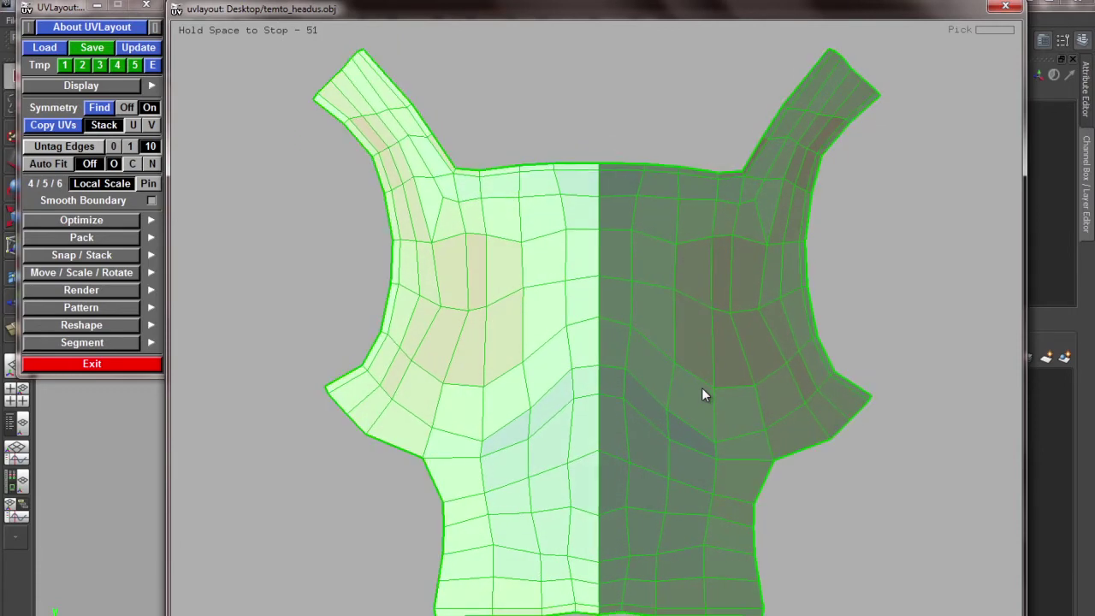
{"action": "key", "text": "space"}
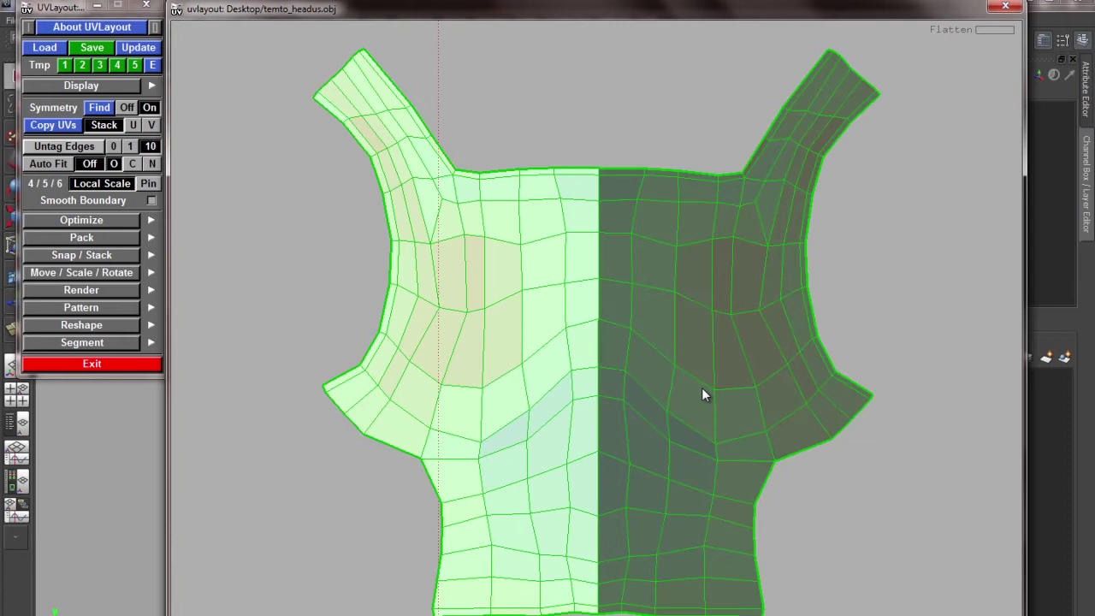
{"action": "right_click_drag", "start_coordinate": [702, 389], "coordinate": [265, 327]}
{"action": "middle_click_drag", "start_coordinate": [265, 327], "coordinate": [473, 323]}
{"action": "right_click_drag", "start_coordinate": [472, 323], "coordinate": [601, 472]}
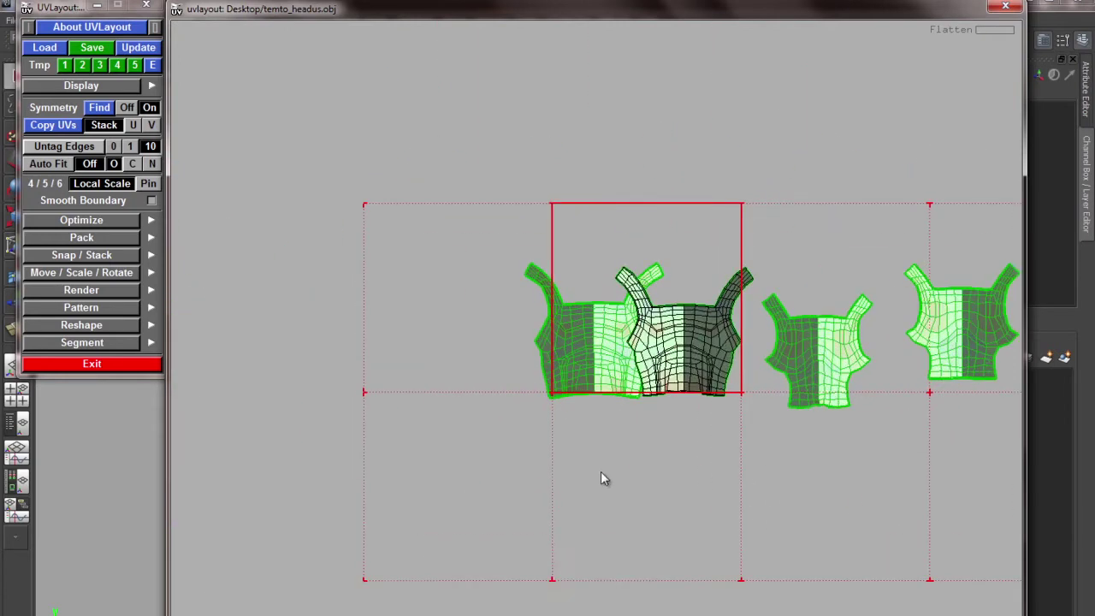
Try moving the lower corner point on the dark half of the second front shell, and undo it
{"action": "middle_click_drag", "start_coordinate": [462, 453], "coordinate": [414, 443]}
{"action": "right_click_drag", "start_coordinate": [414, 443], "coordinate": [706, 543]}
{"action": "middle_click_drag", "start_coordinate": [731, 552], "coordinate": [676, 521]}
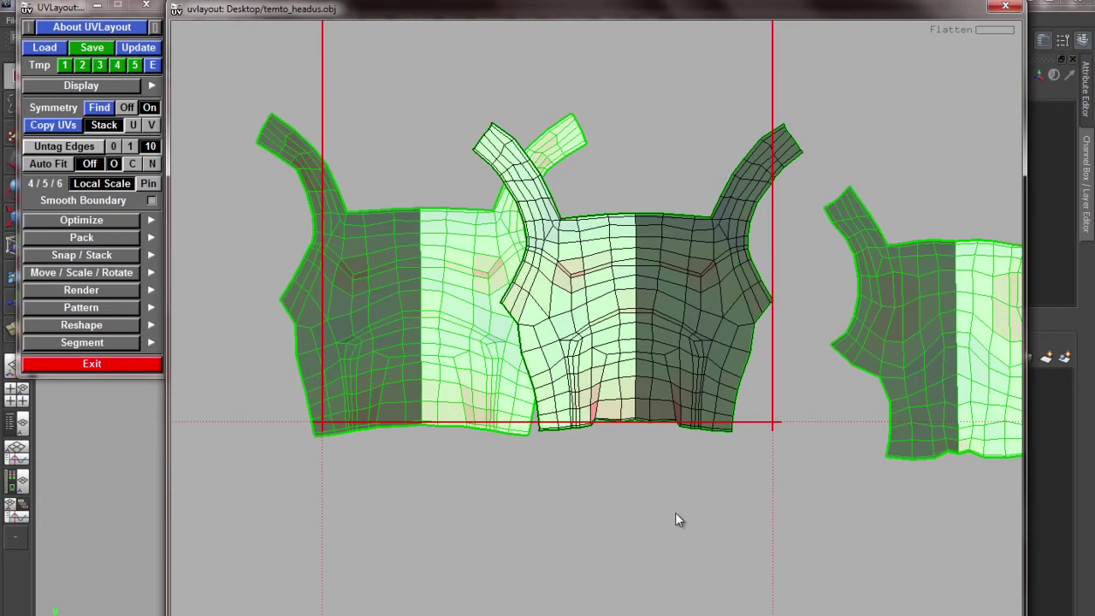
{"action": "right_click_drag", "start_coordinate": [675, 519], "coordinate": [676, 471]}
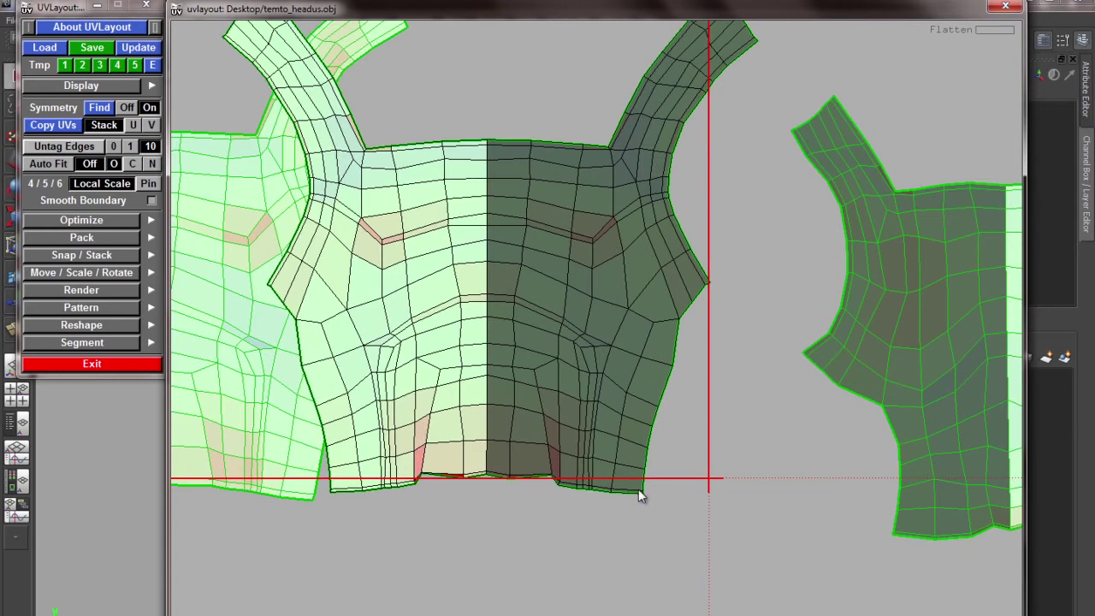
{"action": "mouse_move", "coordinate": [638, 490]}
{"action": "left_mouse_down", "text": "ctrl"}
{"action": "mouse_move", "coordinate": [663, 502]}
{"action": "mouse_move", "coordinate": [643, 492]}
{"action": "left_mouse_up", "text": "ctrl"}
{"action": "middle_click_drag", "start_coordinate": [642, 491], "coordinate": [674, 515], "text": "ctrl"}
{"action": "key", "text": "ctrl+z"}
Examine the second front shell's chest, waist and hem for distorted polygons
{"action": "middle_click_drag", "start_coordinate": [467, 484], "coordinate": [556, 333]}
{"action": "right_click_drag", "start_coordinate": [556, 333], "coordinate": [454, 156]}
{"action": "middle_click_drag", "start_coordinate": [454, 156], "coordinate": [413, 351]}
{"action": "right_click_drag", "start_coordinate": [413, 352], "coordinate": [504, 95]}
{"action": "middle_click_drag", "start_coordinate": [504, 94], "coordinate": [516, 155]}
{"action": "right_click_drag", "start_coordinate": [515, 155], "coordinate": [564, 377]}
{"action": "middle_click_drag", "start_coordinate": [582, 85], "coordinate": [667, 288]}
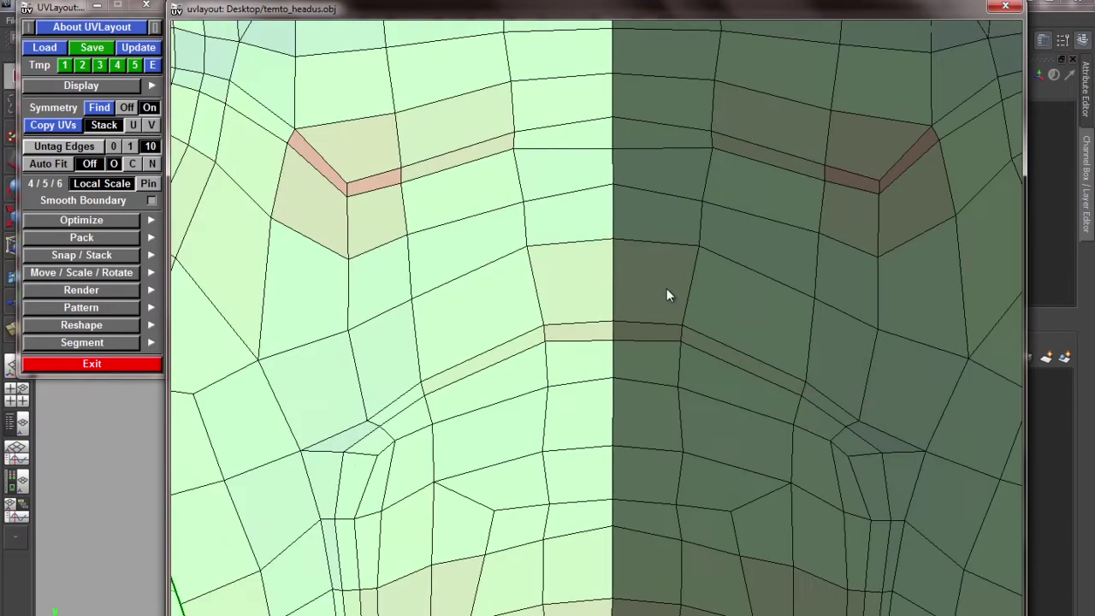
{"action": "right_click_drag", "start_coordinate": [667, 295], "coordinate": [579, 239]}
{"action": "middle_click_drag", "start_coordinate": [294, 342], "coordinate": [419, 225]}
{"action": "right_click_drag", "start_coordinate": [418, 225], "coordinate": [616, 520]}
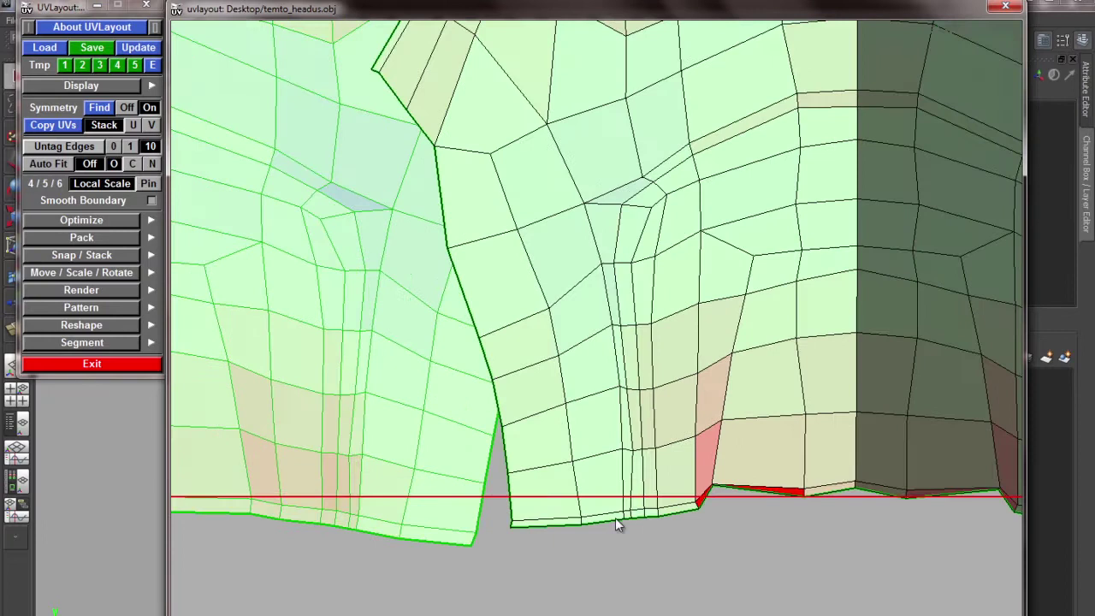
Try pulling the folded hem point on the second front shell's light half far down, and undo it
{"action": "middle_click_drag", "start_coordinate": [686, 489], "coordinate": [479, 345]}
{"action": "right_click_drag", "start_coordinate": [479, 344], "coordinate": [578, 583]}
{"action": "right_click_drag", "start_coordinate": [398, 387], "coordinate": [398, 349]}
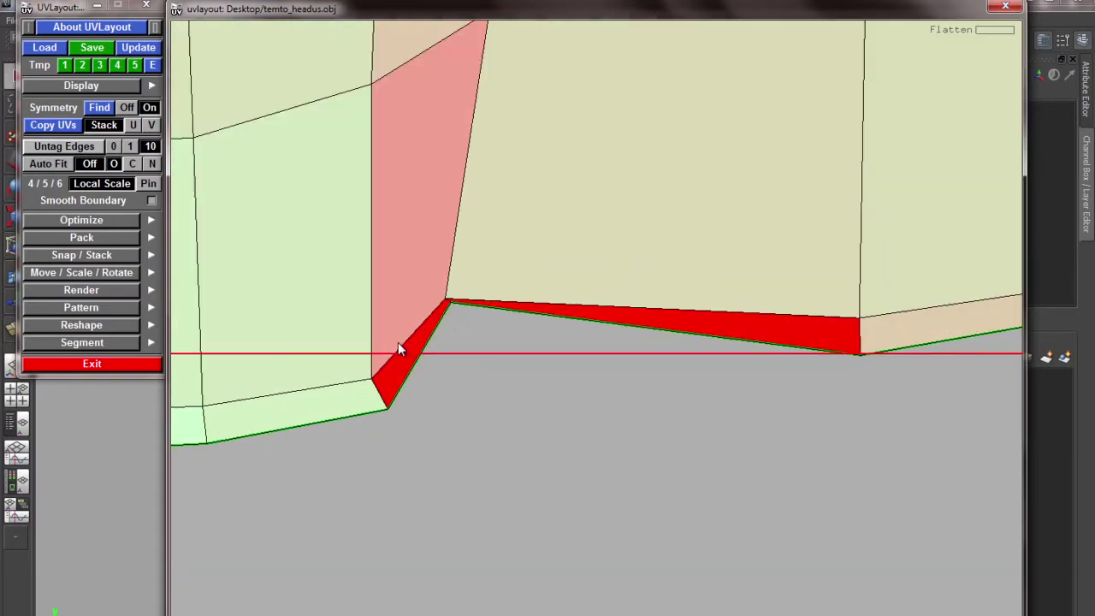
{"action": "middle_click_drag", "start_coordinate": [450, 303], "coordinate": [455, 311], "text": "ctrl"}
{"action": "left_click_drag", "start_coordinate": [455, 311], "coordinate": [525, 603]}
{"action": "right_click_drag", "start_coordinate": [723, 486], "coordinate": [540, 359]}
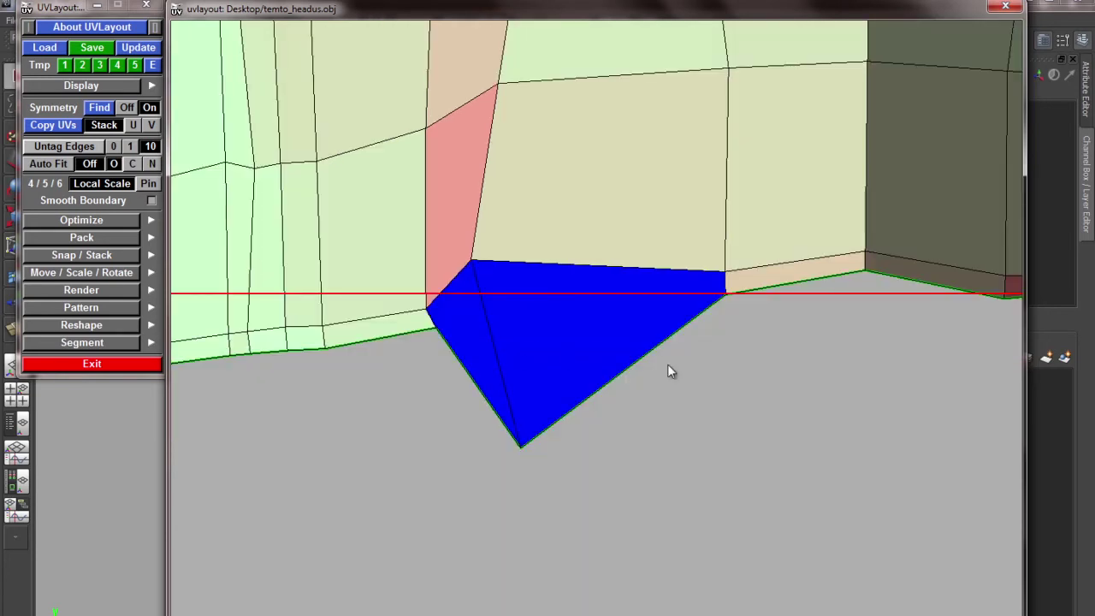
{"action": "right_click_drag", "start_coordinate": [755, 248], "coordinate": [578, 400]}
{"action": "key", "text": "ctrl+z"}
Move the folded hem point on the second front shell's light half slightly down to unfold the red hem polygons
{"action": "middle_click_drag", "start_coordinate": [442, 230], "coordinate": [591, 445]}
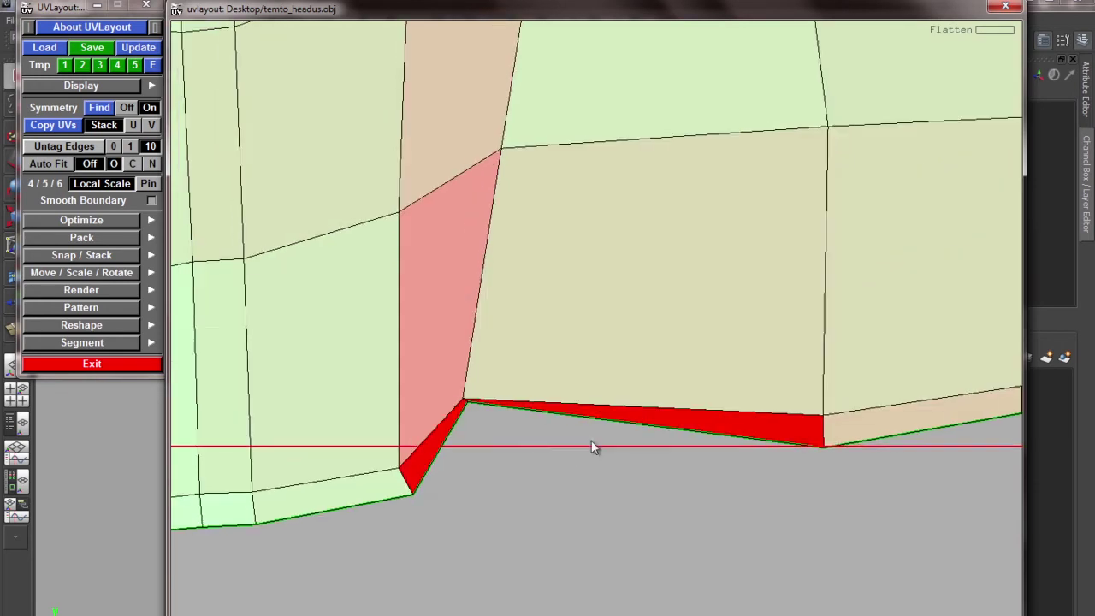
{"action": "right_click_drag", "start_coordinate": [591, 445], "coordinate": [456, 405]}
{"action": "left_click_drag", "start_coordinate": [469, 412], "coordinate": [479, 466]}
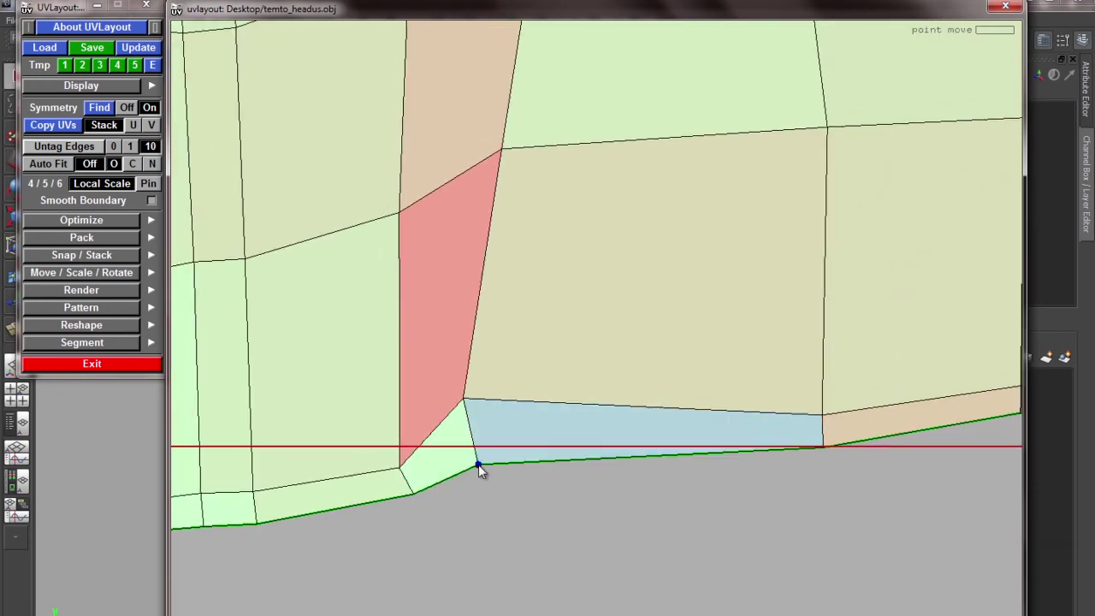
{"action": "middle_click_drag", "start_coordinate": [478, 467], "coordinate": [475, 443], "text": "ctrl"}
{"action": "right_click_drag", "start_coordinate": [475, 443], "coordinate": [687, 536]}
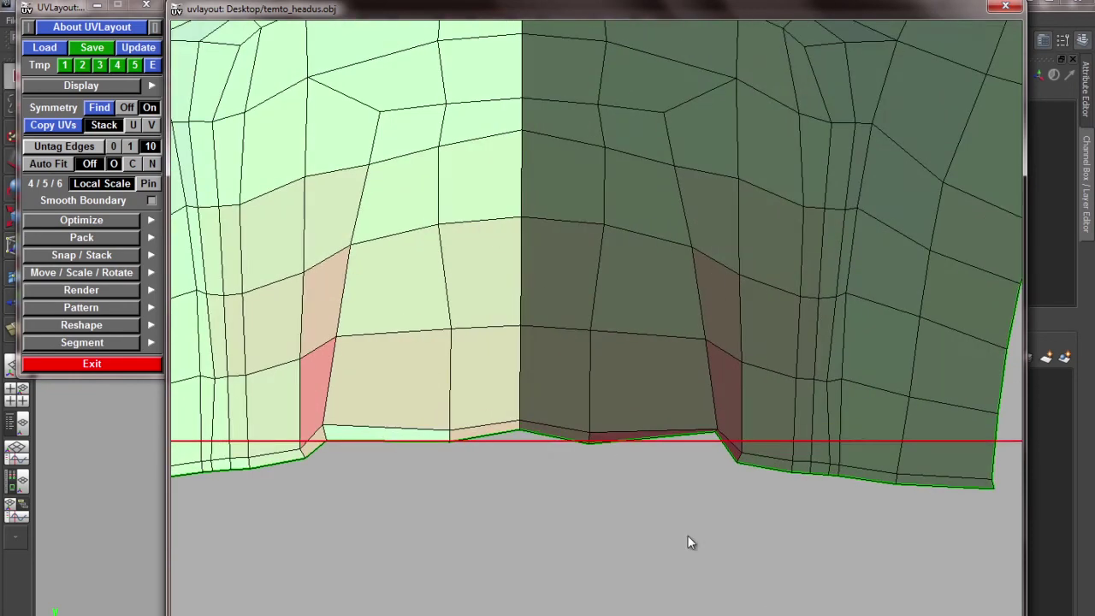
Mirror the hem correction from the light half of the second front shell onto its dark half
{"action": "right_click_drag", "start_coordinate": [676, 402], "coordinate": [444, 463]}
{"action": "middle_click_drag", "start_coordinate": [317, 429], "coordinate": [693, 469]}
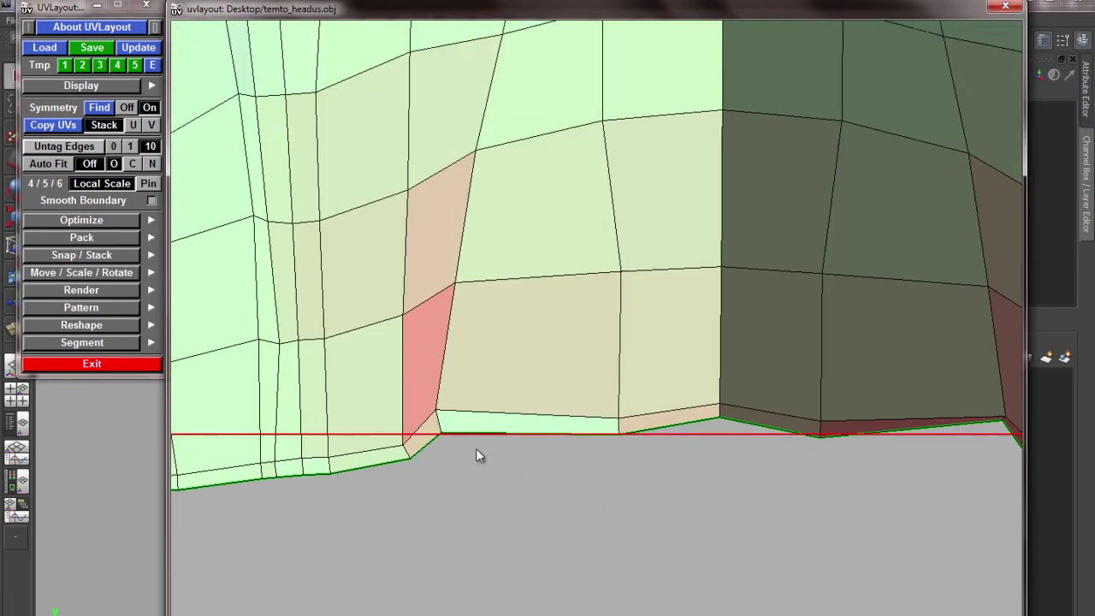
{"action": "middle_click_drag", "start_coordinate": [622, 459], "coordinate": [399, 460]}
{"action": "right_click_drag", "start_coordinate": [730, 418], "coordinate": [556, 381]}
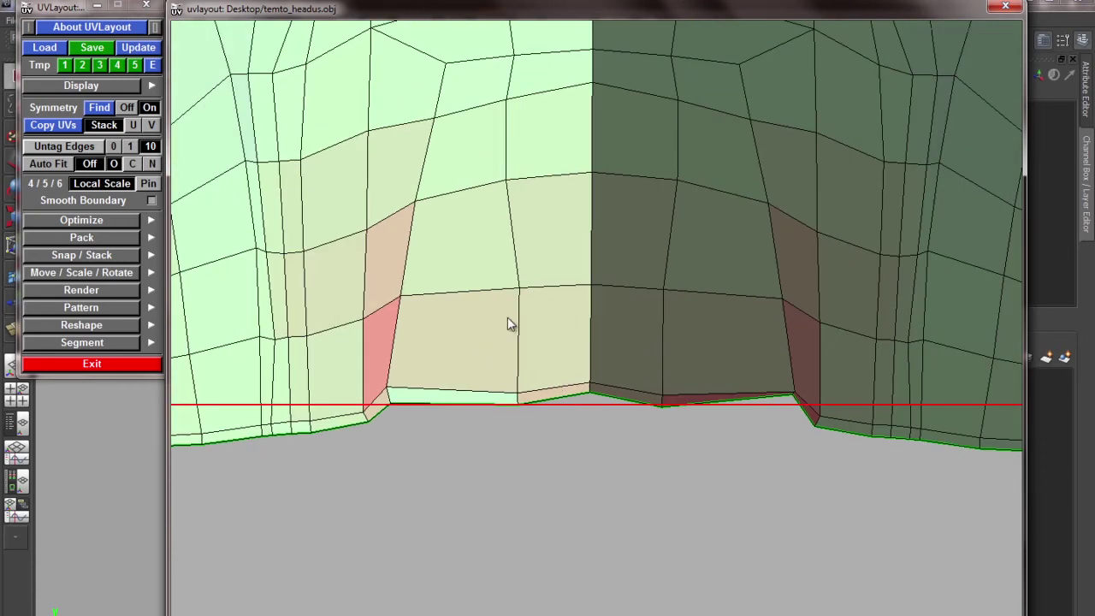
{"action": "key", "text": "s"}
{"action": "right_click_drag", "start_coordinate": [880, 327], "coordinate": [639, 66]}
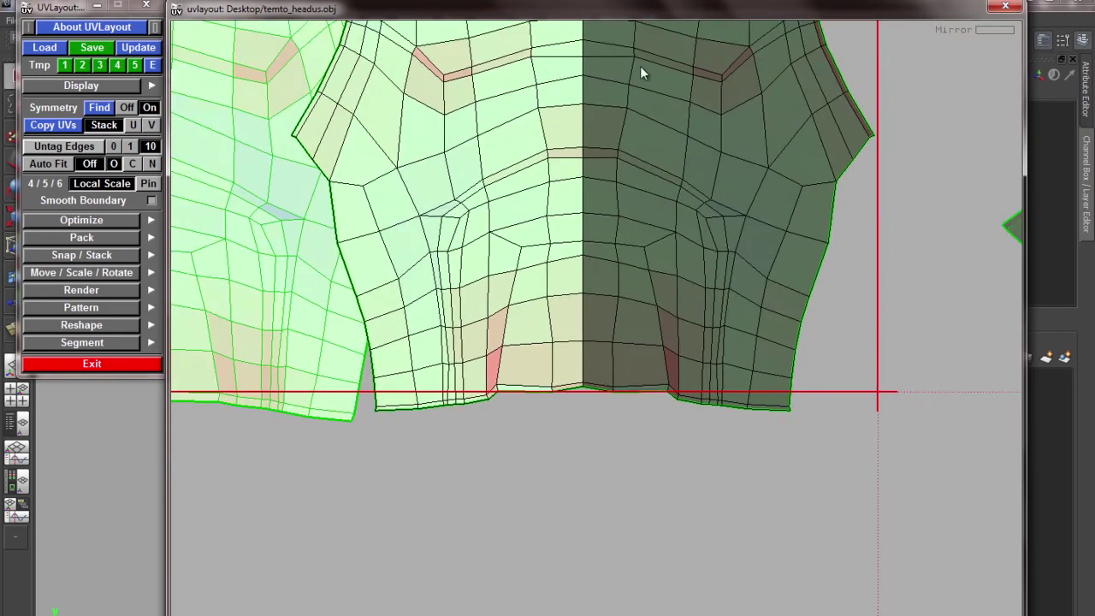
Check the mirrored front shell and the other flattened shells for distortion and overlaps in UV space
{"action": "middle_click_drag", "start_coordinate": [640, 66], "coordinate": [685, 366]}
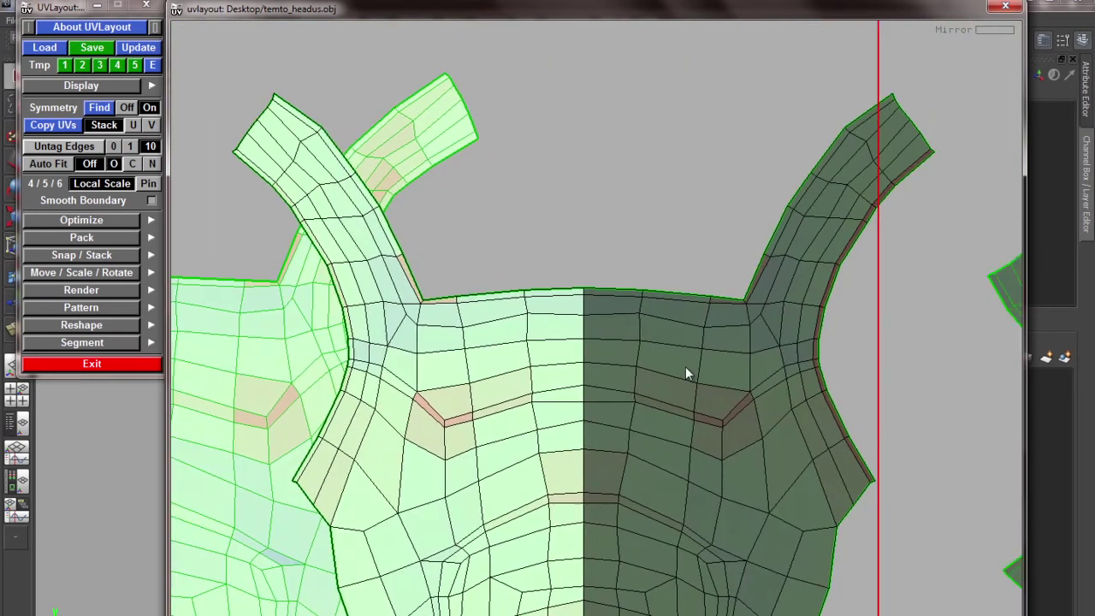
{"action": "right_click_drag", "start_coordinate": [684, 366], "coordinate": [642, 359]}
{"action": "middle_click_drag", "start_coordinate": [992, 354], "coordinate": [398, 325]}
{"action": "right_click_drag", "start_coordinate": [785, 309], "coordinate": [774, 376]}
{"action": "middle_click_drag", "start_coordinate": [634, 386], "coordinate": [305, 383]}
{"action": "right_click_drag", "start_coordinate": [402, 389], "coordinate": [351, 344]}
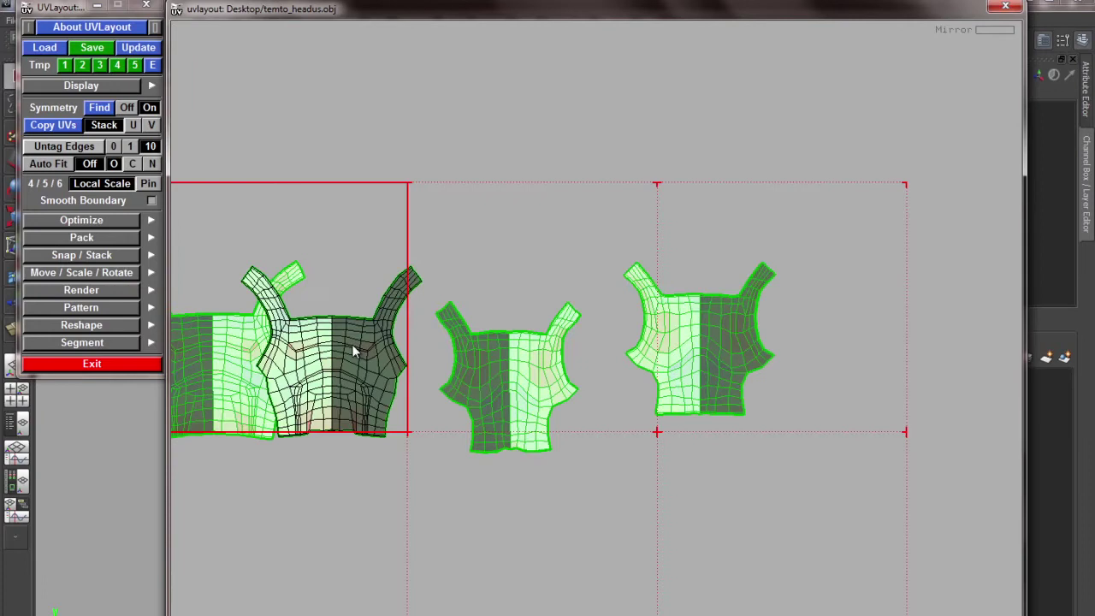
{"action": "middle_click_drag", "start_coordinate": [351, 344], "coordinate": [808, 278]}
{"action": "right_click_drag", "start_coordinate": [443, 299], "coordinate": [457, 300]}
{"action": "middle_click_drag", "start_coordinate": [611, 362], "coordinate": [542, 382]}
{"action": "right_click_drag", "start_coordinate": [542, 381], "coordinate": [658, 334]}
{"action": "middle_click_drag", "start_coordinate": [657, 334], "coordinate": [439, 463]}
{"action": "right_click_drag", "start_coordinate": [439, 463], "coordinate": [715, 301]}
{"action": "middle_click_drag", "start_coordinate": [715, 301], "coordinate": [599, 417]}
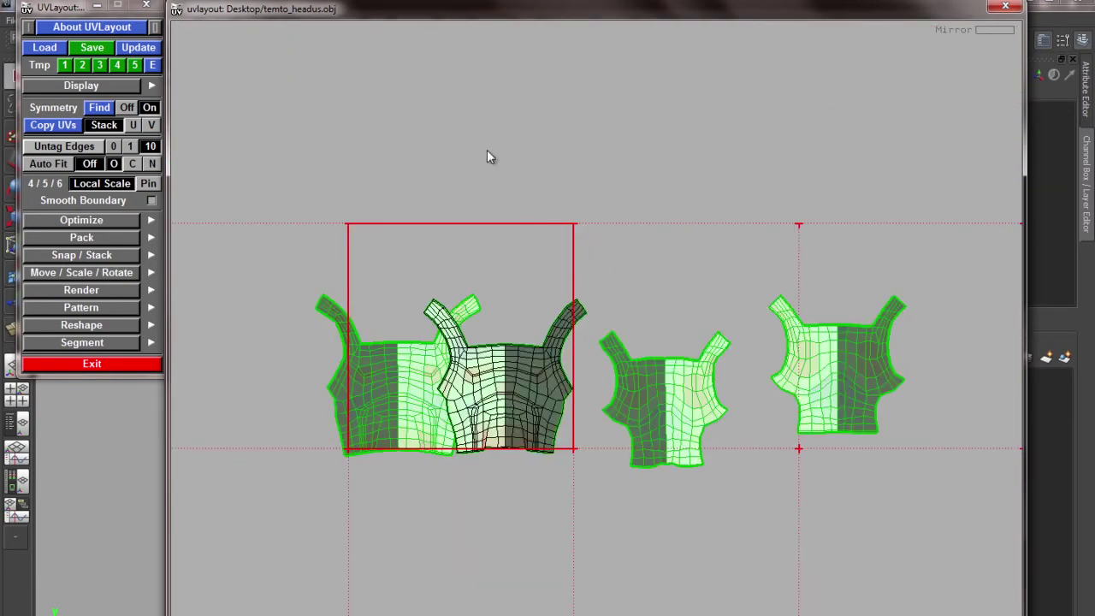
{"action": "right_click_drag", "start_coordinate": [814, 361], "coordinate": [710, 236]}
{"action": "middle_click_drag", "start_coordinate": [709, 236], "coordinate": [618, 281]}
{"action": "right_click_drag", "start_coordinate": [618, 281], "coordinate": [436, 348]}
{"action": "middle_click_drag", "start_coordinate": [436, 348], "coordinate": [533, 324]}
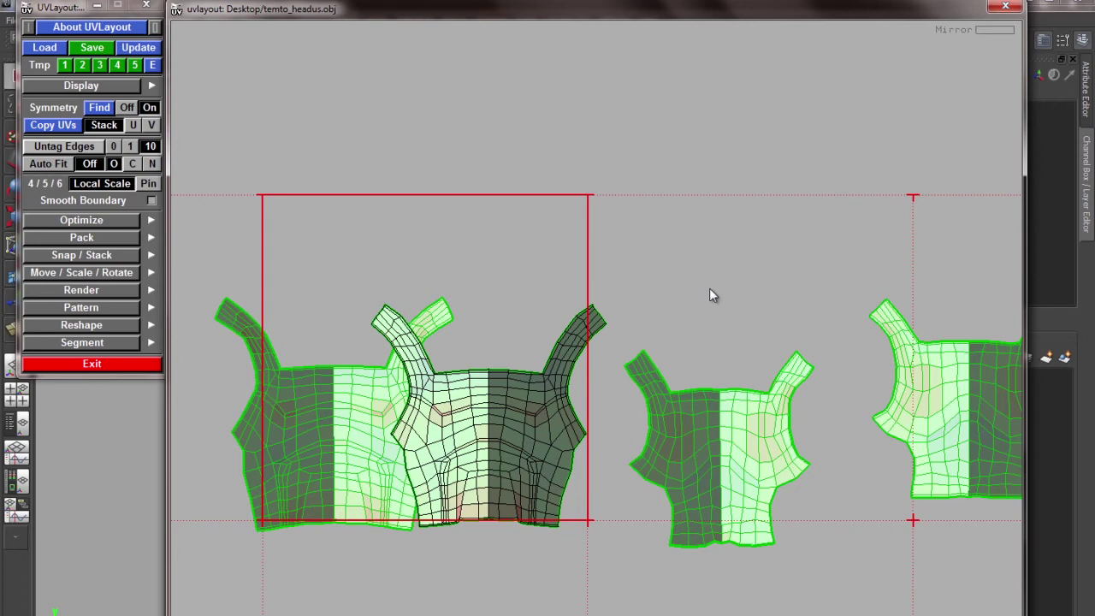
Pack all four torso shells into the UV square
{"action": "key", "text": "]"}
{"action": "right_click_drag", "start_coordinate": [880, 247], "coordinate": [571, 155]}
{"action": "middle_click_drag", "start_coordinate": [564, 218], "coordinate": [513, 304]}
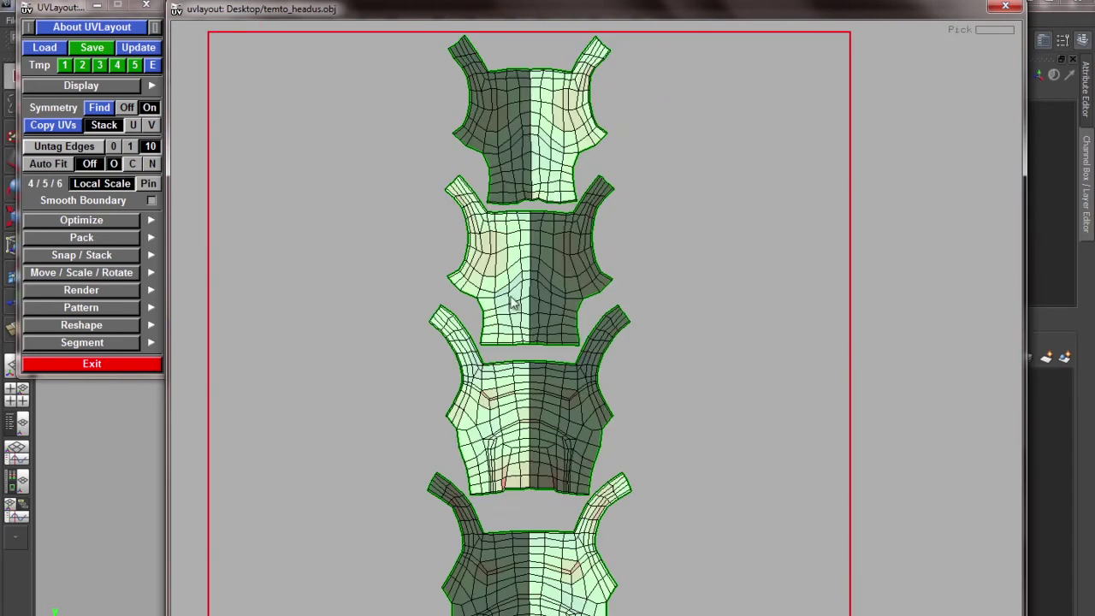
Try moving the topmost shell out of the packed column, undo the move and clear the selection
{"action": "key", "text": "g"}
{"action": "middle_click_drag", "start_coordinate": [531, 144], "coordinate": [331, 223]}
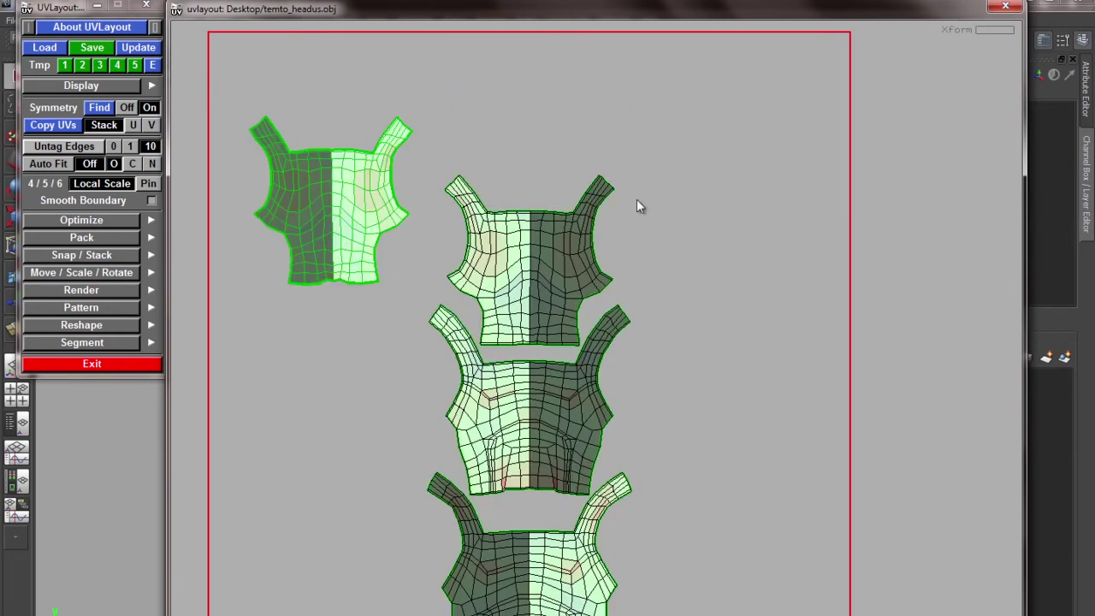
{"action": "key", "text": "ctrl+z"}
{"action": "key", "text": "g"}
{"action": "left_click_drag", "start_coordinate": [672, 105], "coordinate": [525, 265]}
{"action": "key", "text": "g"}
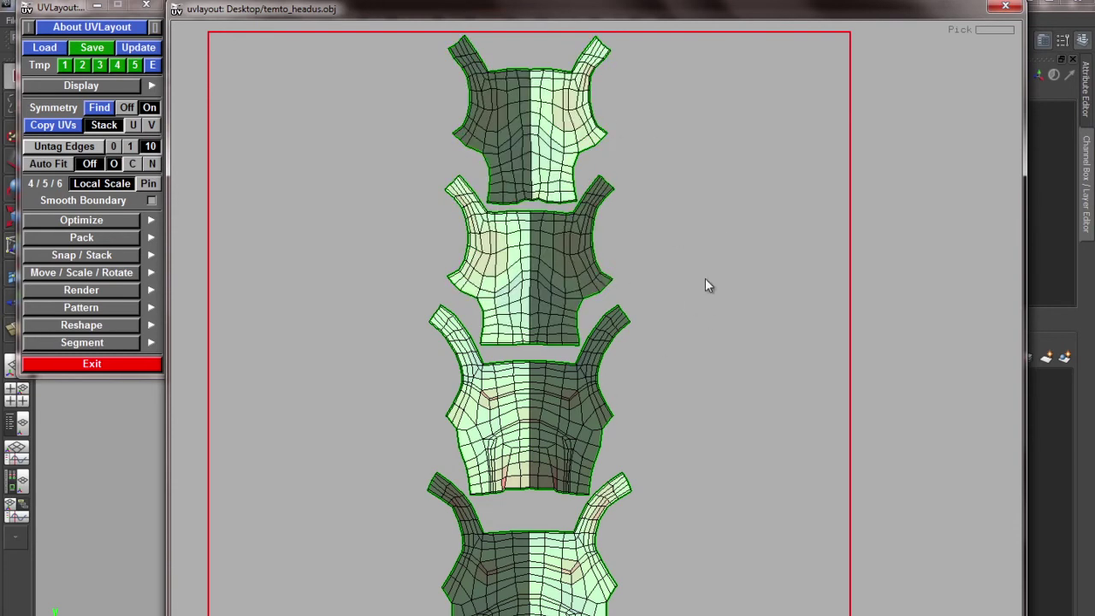
Update the mesh file temto_headus.obj on the Desktop with the packed UVs
{"action": "scroll", "coordinate": [705, 277], "scroll_direction": "up", "scroll_amount": 2}
{"action": "scroll", "coordinate": [684, 319], "scroll_direction": "down", "scroll_amount": 3}
{"action": "middle_click_drag", "start_coordinate": [303, 261], "coordinate": [467, 89]}
{"action": "middle_click_drag", "start_coordinate": [870, 121], "coordinate": [574, 273]}
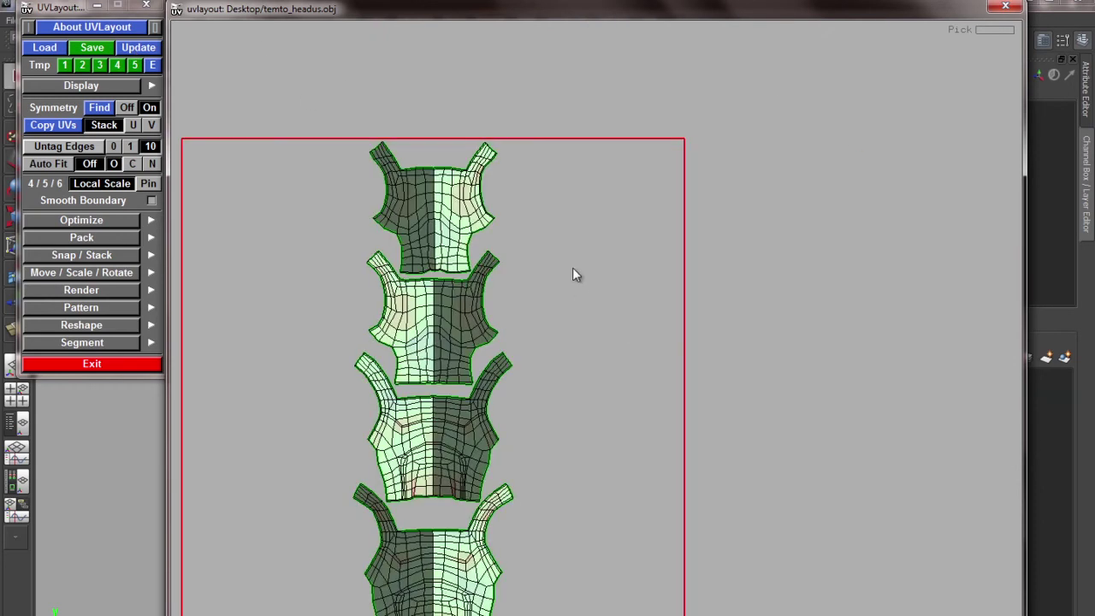
{"action": "left_click", "coordinate": [138, 48]}
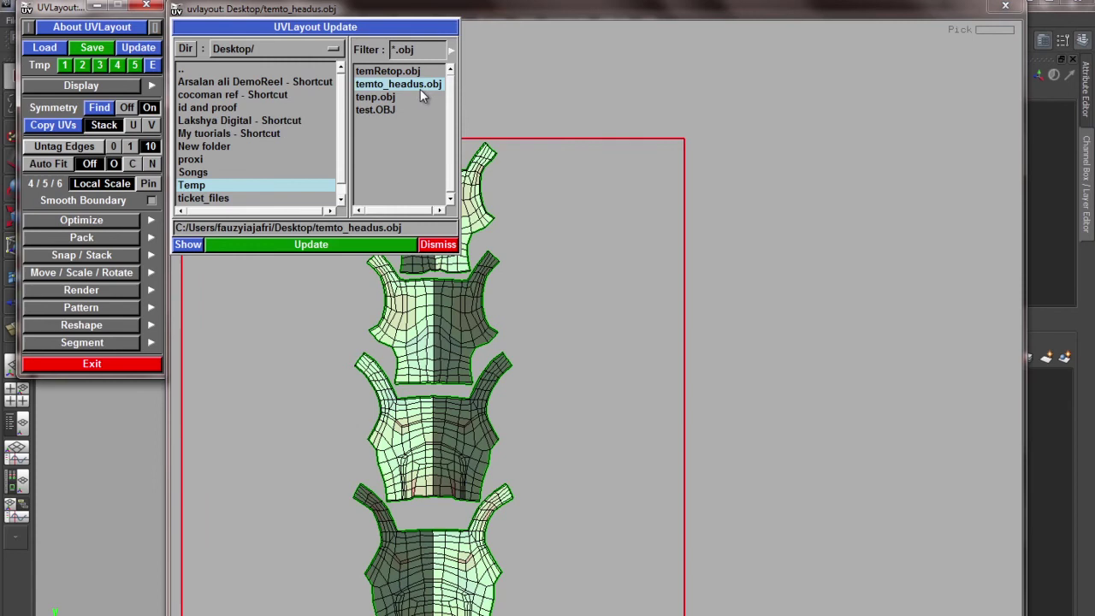
{"action": "left_click", "coordinate": [388, 246]}
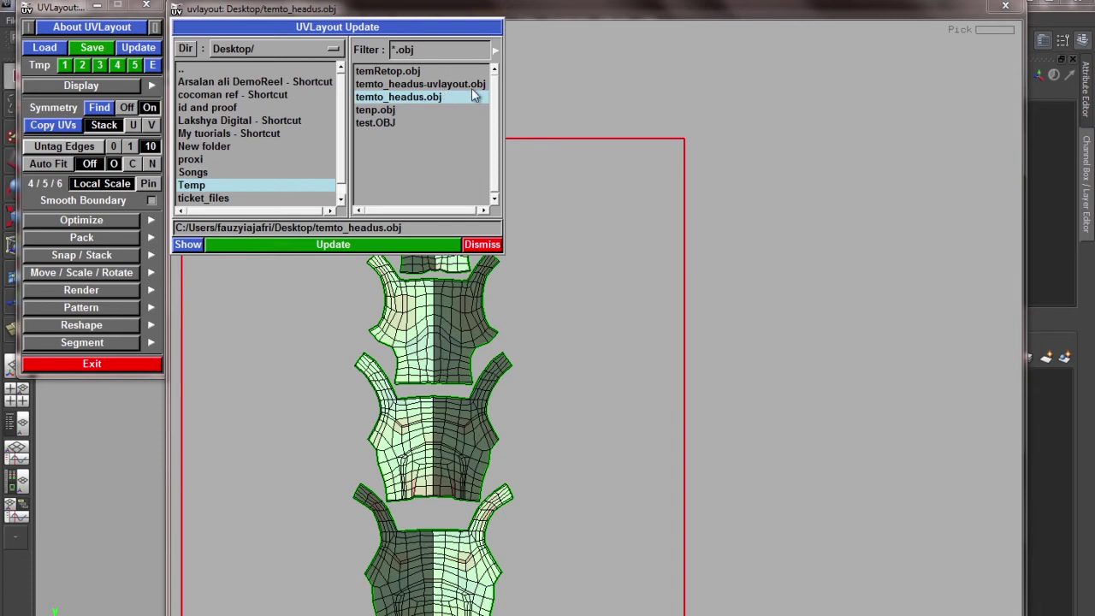
Close the update dialog, switch to Maya and import temto_headus-uvlayout.obj from the Desktop
{"action": "left_click", "coordinate": [483, 245]}
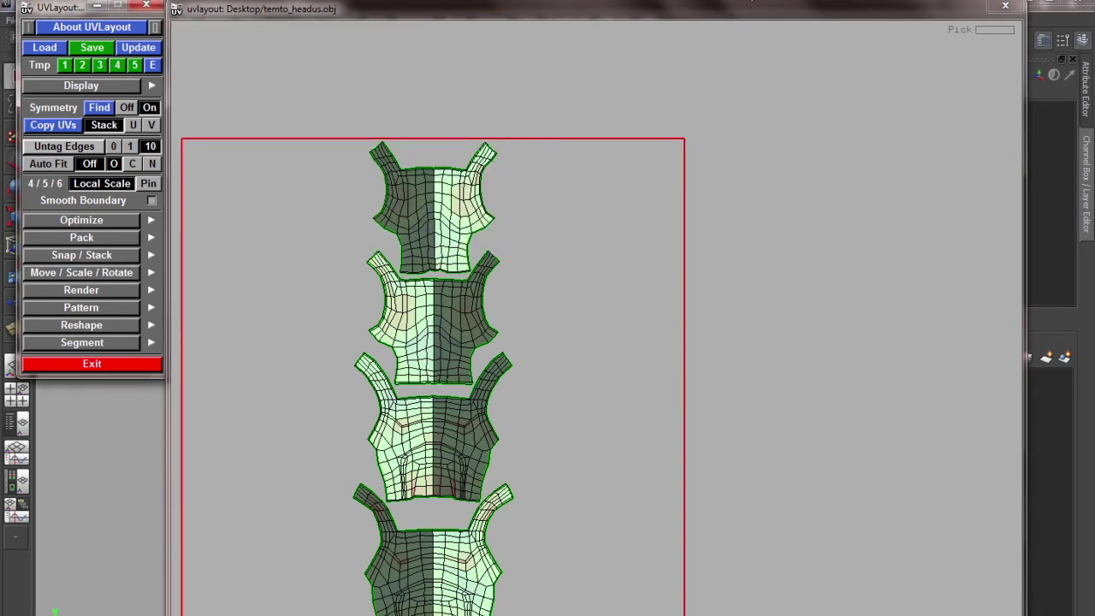
{"action": "left_click", "coordinate": [244, 82]}
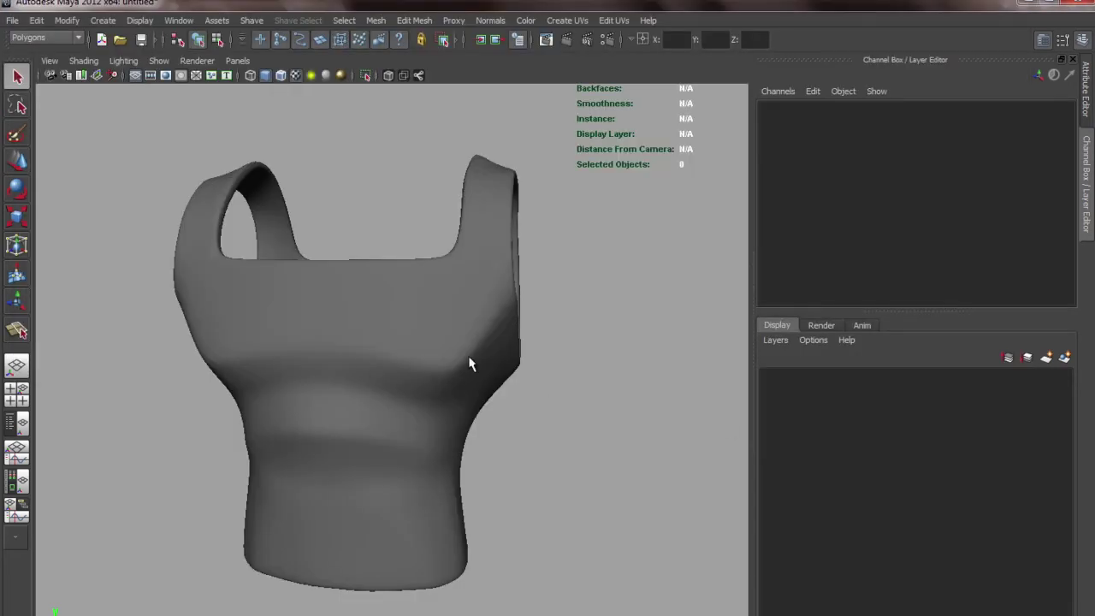
{"action": "scroll", "coordinate": [470, 364], "scroll_direction": "down", "scroll_amount": 3}
{"action": "left_click", "coordinate": [12, 20]}
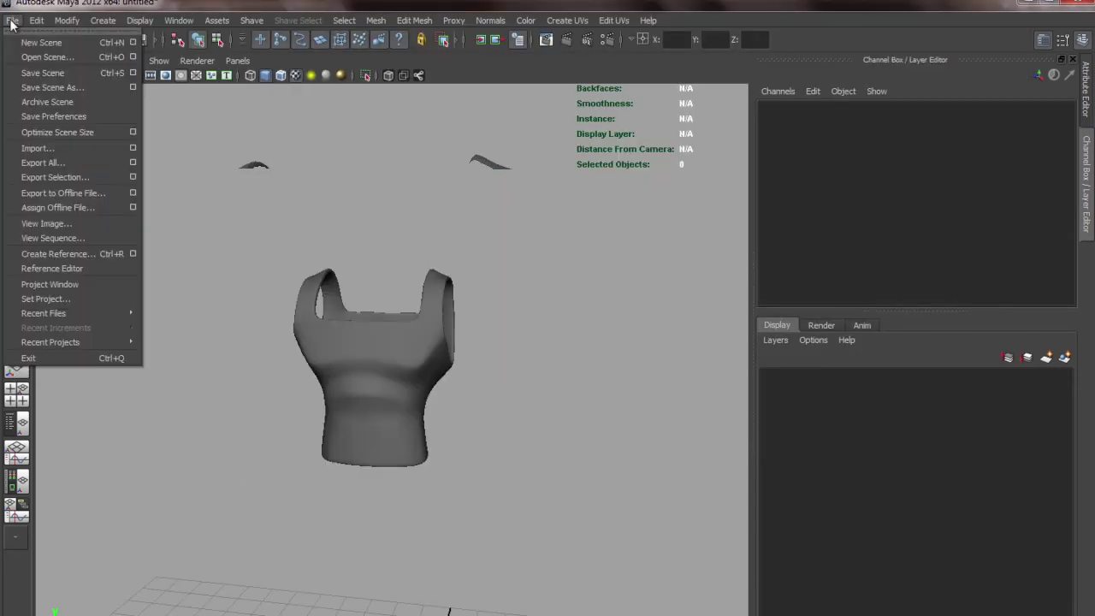
{"action": "left_click", "coordinate": [38, 148]}
{"action": "left_click", "coordinate": [152, 179]}
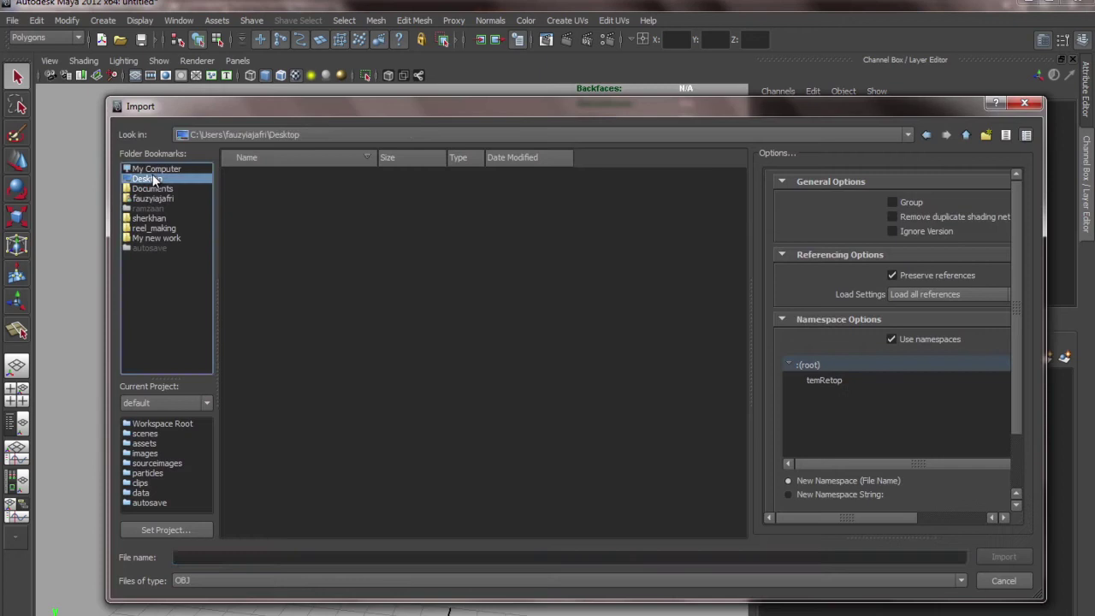
{"action": "left_click", "coordinate": [265, 211]}
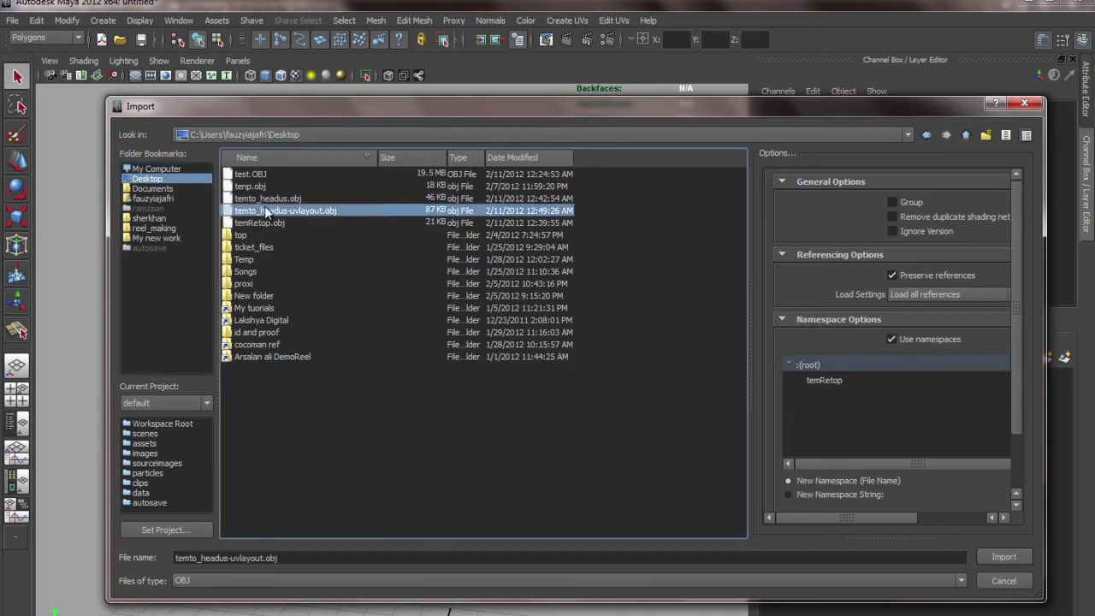
{"action": "left_click", "coordinate": [1003, 557]}
Show the Outliner beside the perspective view, list all scene nodes and activate the Move tool
{"action": "right_click_drag", "start_coordinate": [344, 360], "coordinate": [484, 416], "text": "alt"}
{"action": "left_click", "coordinate": [21, 423]}
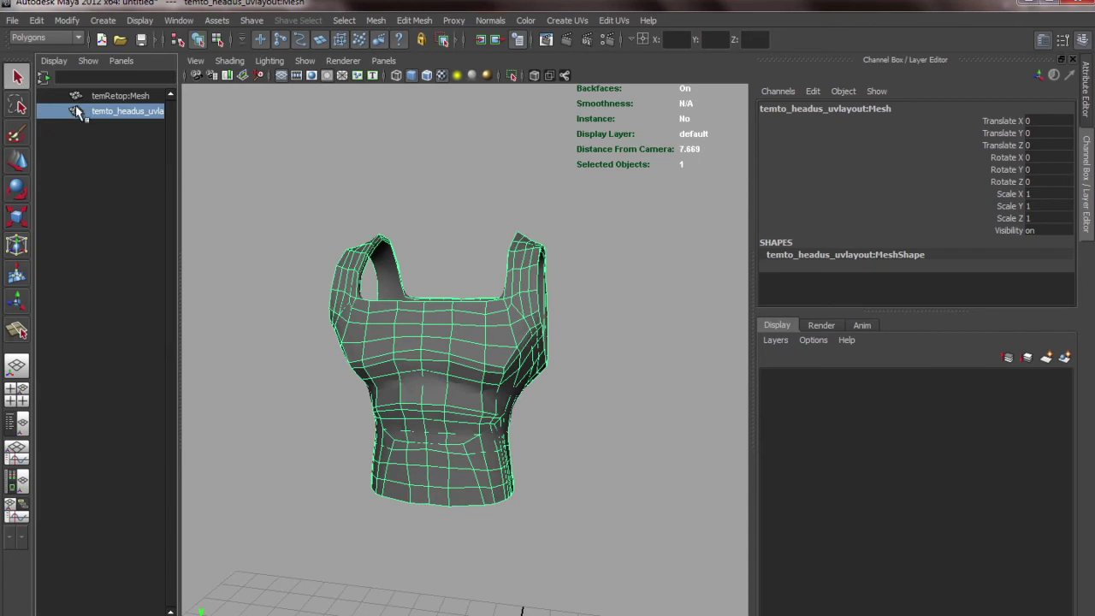
{"action": "left_click", "coordinate": [45, 80]}
{"action": "key", "text": "w"}
{"action": "scroll", "coordinate": [398, 299], "scroll_direction": "up", "scroll_amount": 1}
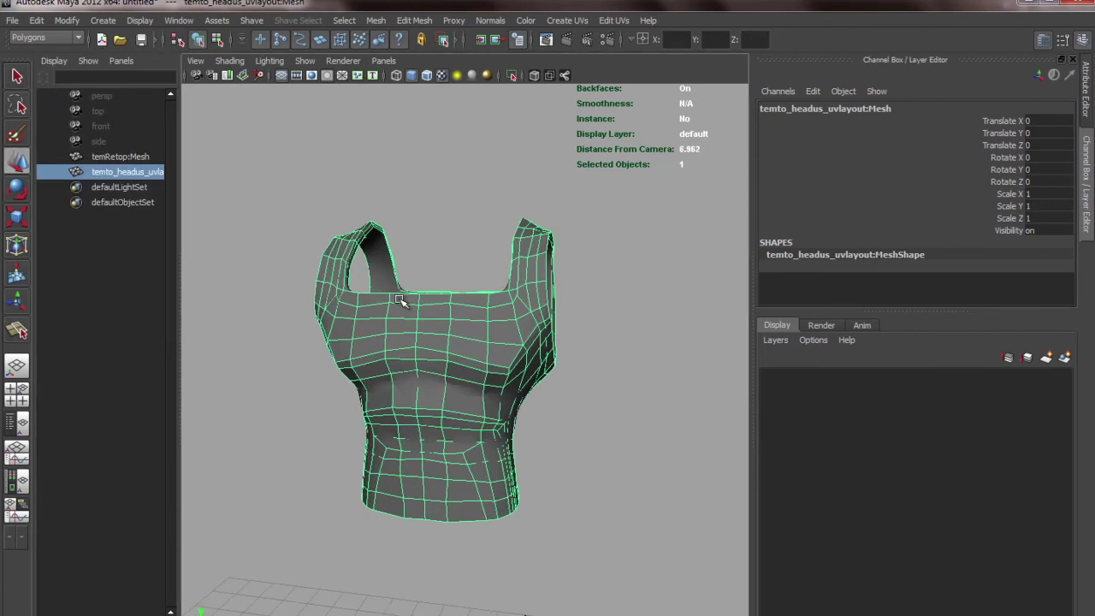
Open the UV Texture Editor for the imported torso mesh and place it beside the model with the whole layout framed
{"action": "left_click", "coordinate": [567, 19]}
{"action": "mouse_move", "coordinate": [612, 24]}
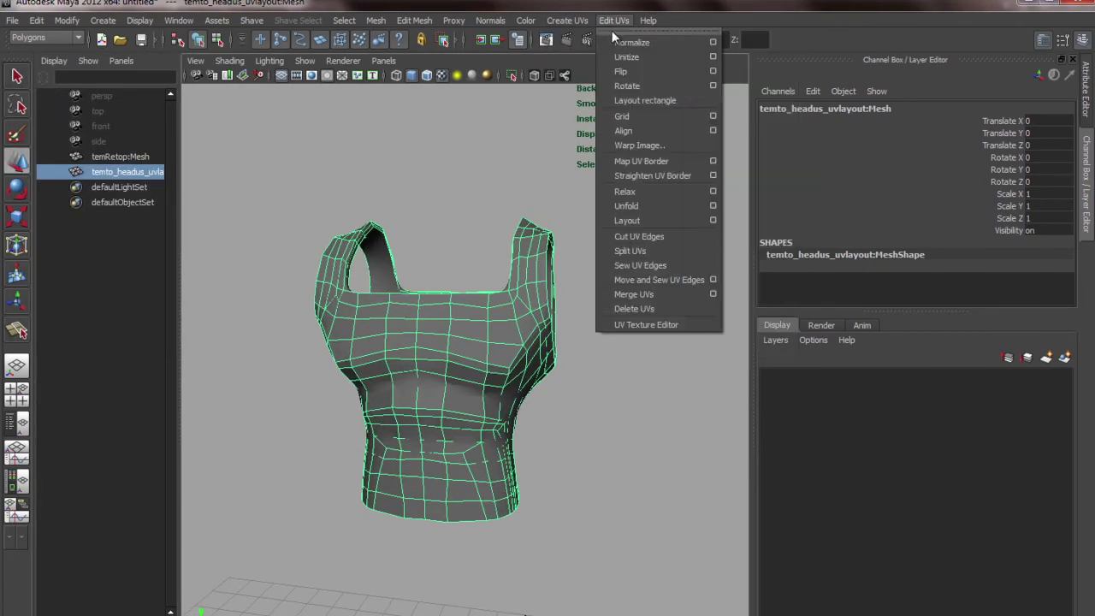
{"action": "left_click", "coordinate": [641, 325]}
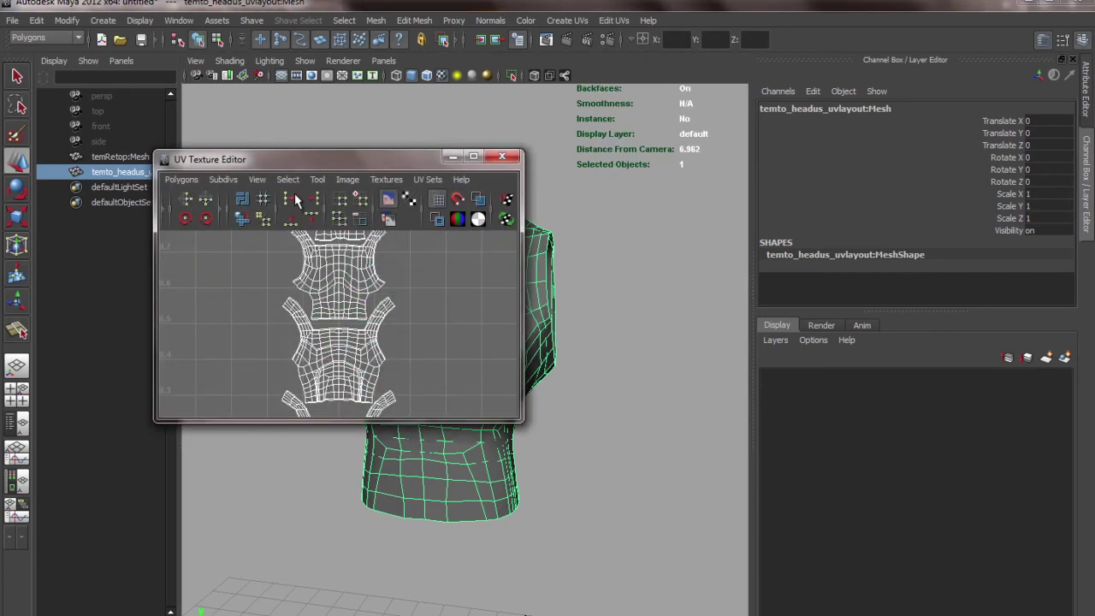
{"action": "left_click_drag", "start_coordinate": [405, 160], "coordinate": [872, 159]}
{"action": "scroll", "coordinate": [814, 336], "scroll_direction": "down", "scroll_amount": 5}
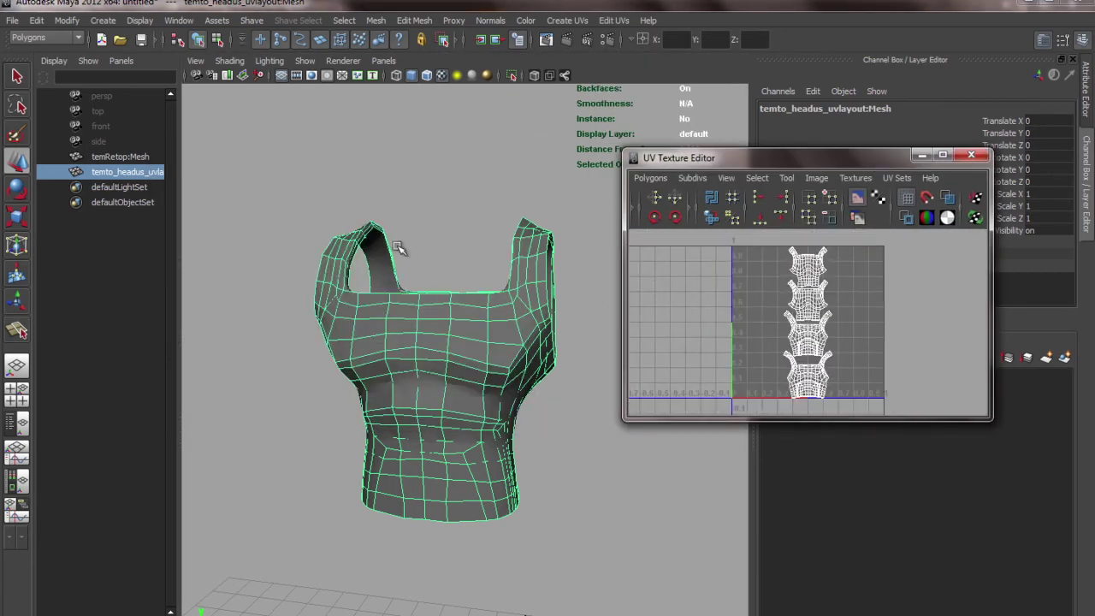
Compare the UVs of the original temRetop mesh with those of the imported torso mesh
{"action": "scroll", "coordinate": [397, 247], "scroll_direction": "up", "scroll_amount": 4}
{"action": "left_click_drag", "start_coordinate": [397, 247], "coordinate": [453, 343], "text": "alt"}
{"action": "scroll", "coordinate": [454, 344], "scroll_direction": "down", "scroll_amount": 3}
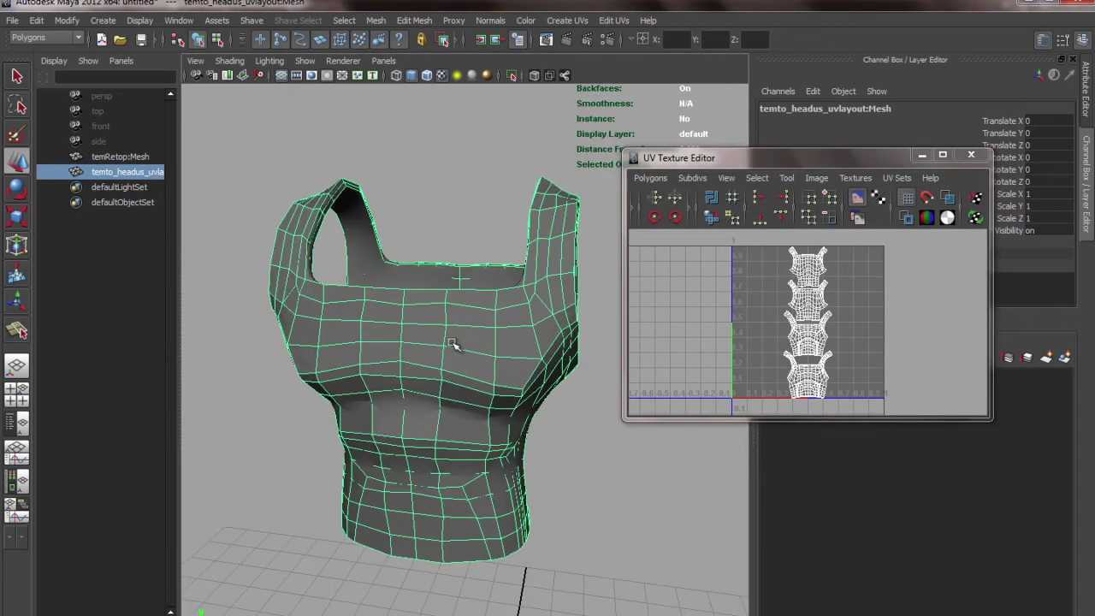
{"action": "left_click", "coordinate": [363, 254]}
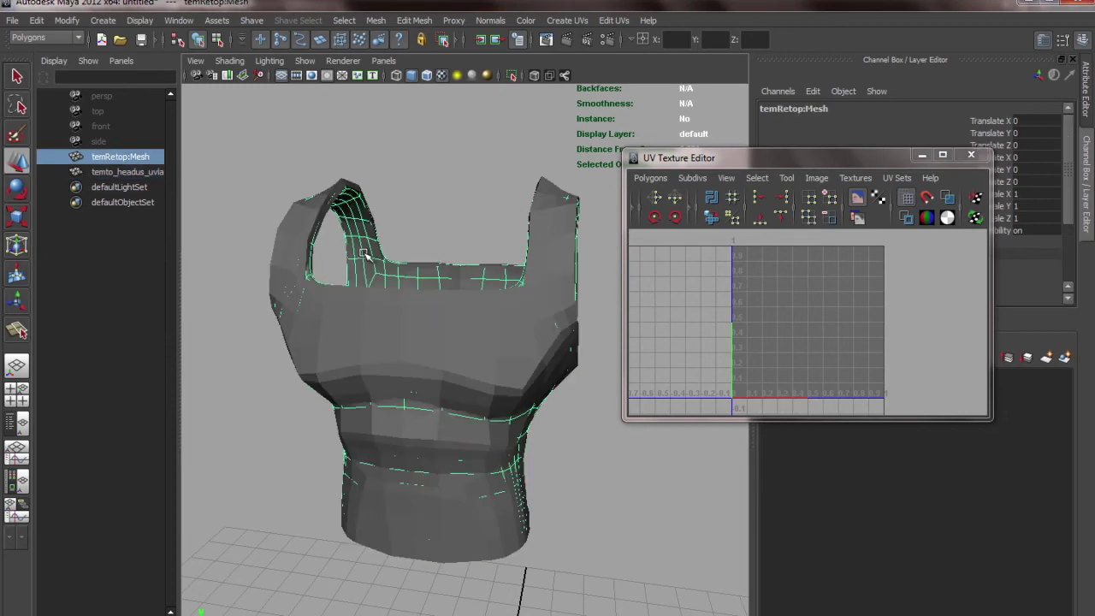
{"action": "left_click", "coordinate": [392, 311]}
{"action": "scroll", "coordinate": [564, 362], "scroll_direction": "down", "scroll_amount": 2}
{"action": "left_click_drag", "start_coordinate": [564, 362], "coordinate": [513, 358], "text": "alt"}
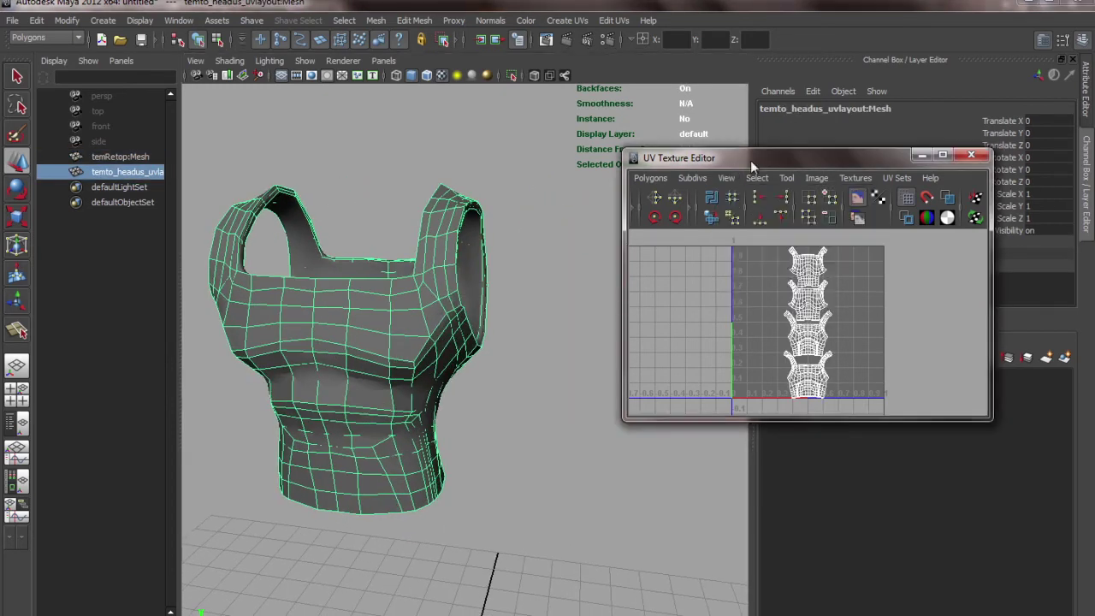
Move the imported torso mesh about 3.95 units along X so it stands beside the original mesh
{"action": "left_click_drag", "start_coordinate": [701, 159], "coordinate": [822, 137]}
{"action": "scroll", "coordinate": [332, 306], "scroll_direction": "down", "scroll_amount": 3}
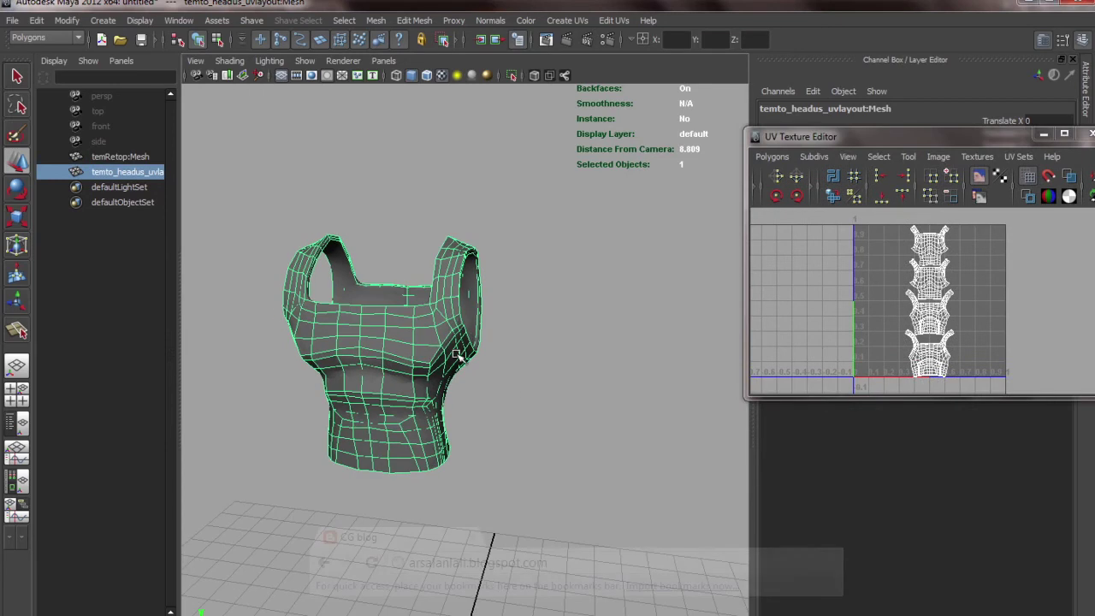
{"action": "right_click_drag", "start_coordinate": [673, 304], "coordinate": [681, 427]}
{"action": "right_click_drag", "start_coordinate": [328, 340], "coordinate": [444, 365], "text": "alt"}
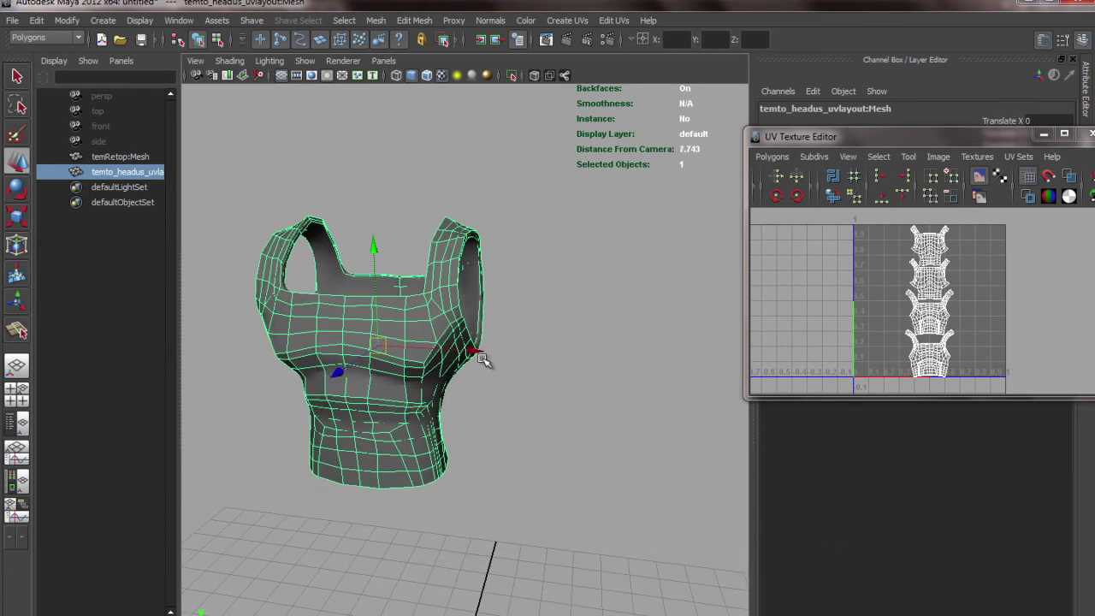
{"action": "left_click_drag", "start_coordinate": [474, 351], "coordinate": [798, 428]}
{"action": "middle_click_drag", "start_coordinate": [488, 317], "coordinate": [452, 331], "text": "alt"}
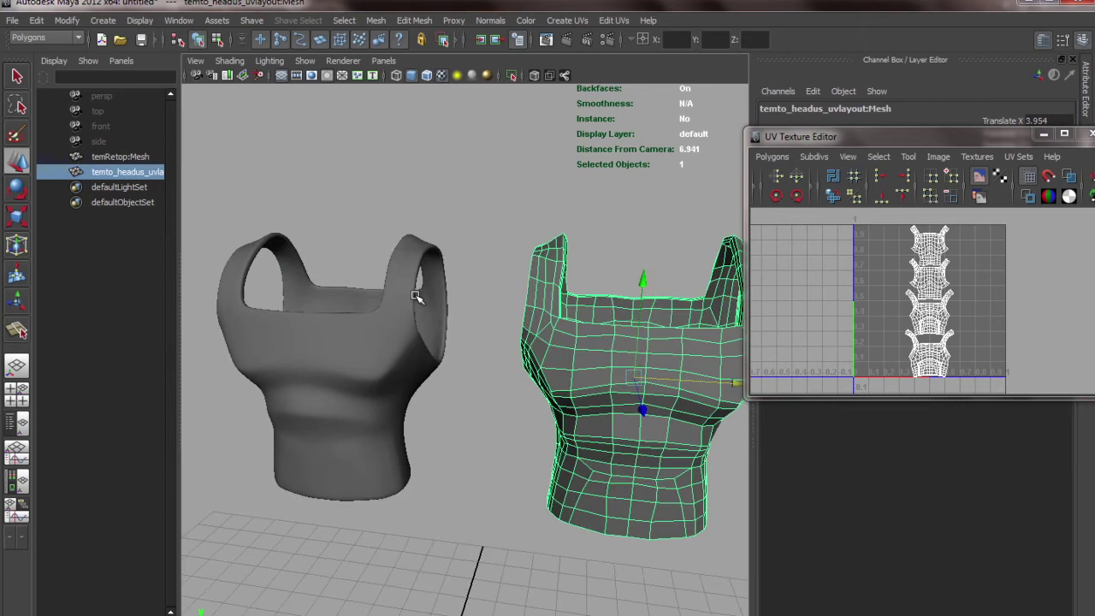
Turn on wireframe-on-shaded display for the two torso meshes and select the original one
{"action": "left_click_drag", "start_coordinate": [417, 280], "coordinate": [494, 274], "text": "shift"}
{"action": "left_click", "coordinate": [624, 204]}
{"action": "right_click_drag", "start_coordinate": [272, 298], "coordinate": [447, 351], "text": "alt"}
{"action": "left_click", "coordinate": [428, 346]}
{"action": "left_click", "coordinate": [555, 342], "text": "shift"}
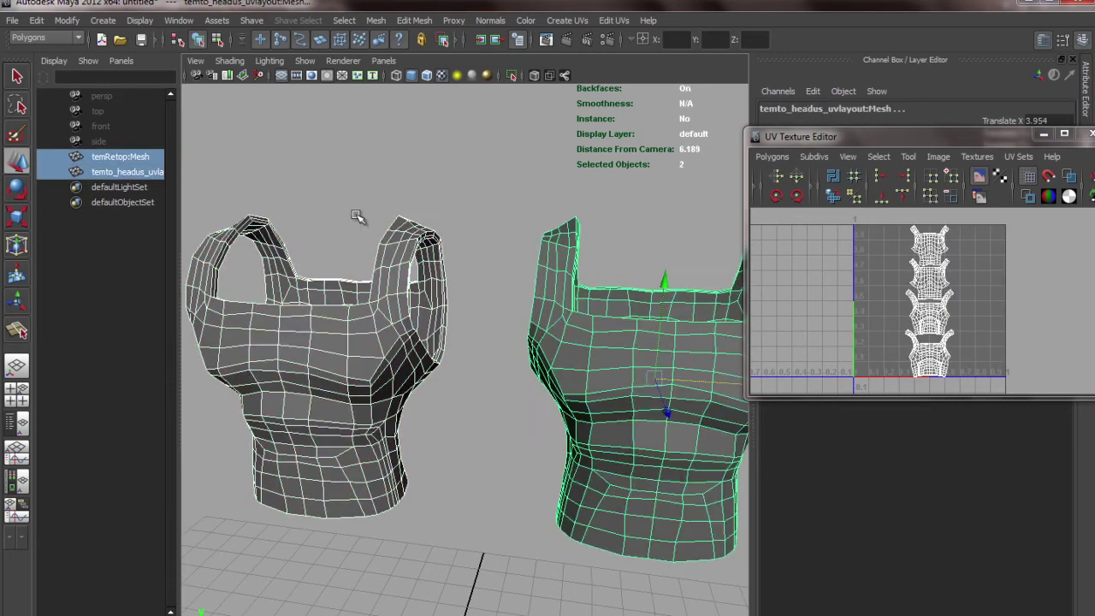
{"action": "left_click", "coordinate": [409, 153]}
{"action": "left_click", "coordinate": [426, 75]}
{"action": "left_click", "coordinate": [371, 280]}
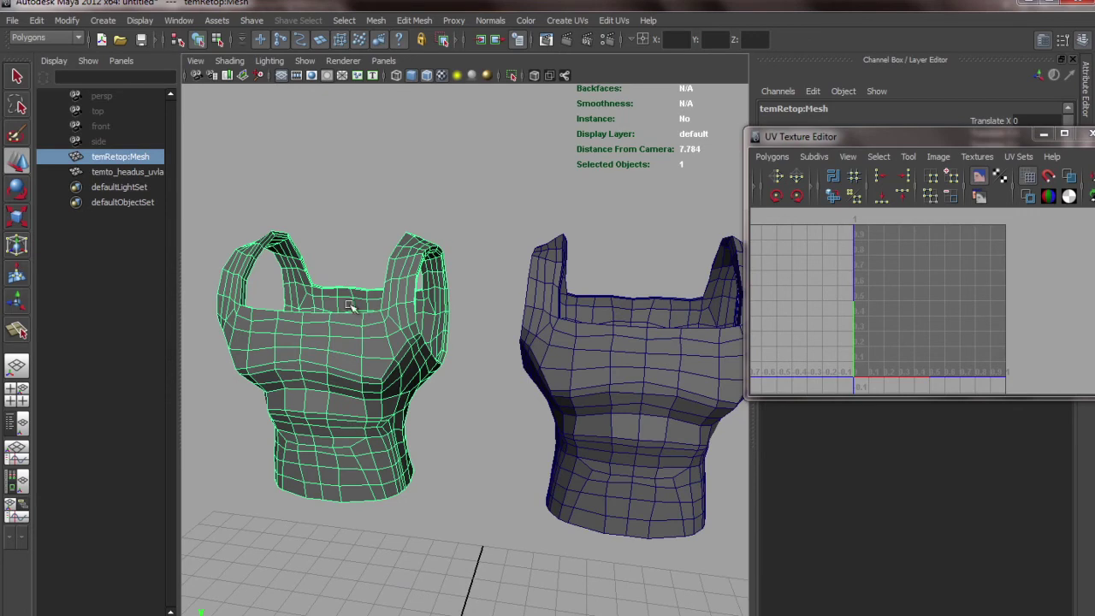
Transfer all UV sets from the imported torso mesh to the original temRetop mesh after resetting the Transfer Attributes settings
{"action": "left_click", "coordinate": [631, 395]}
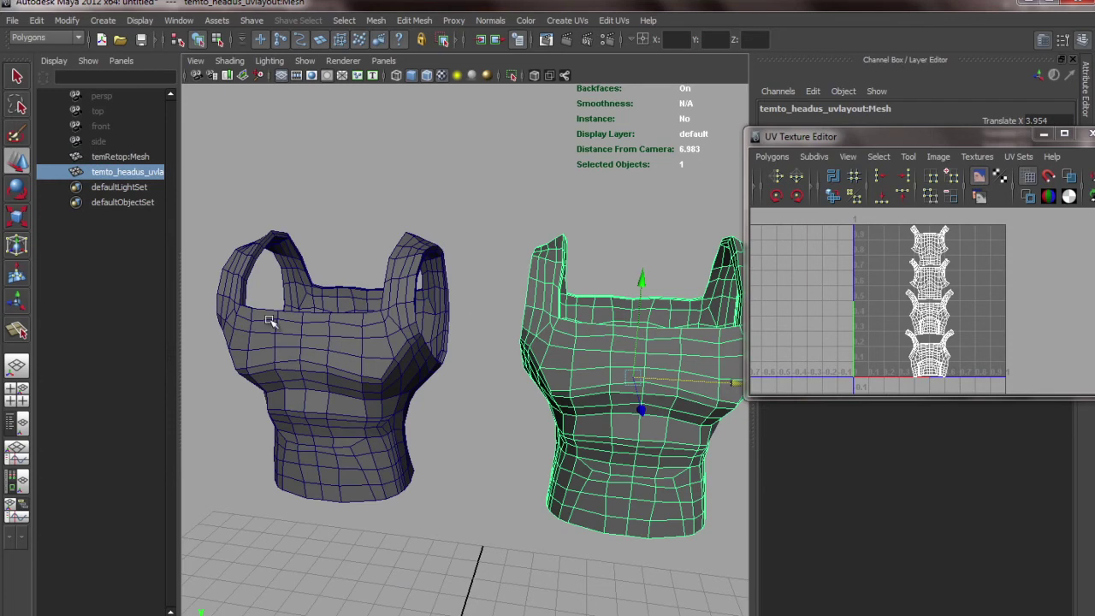
{"action": "left_click", "coordinate": [403, 336], "text": "shift"}
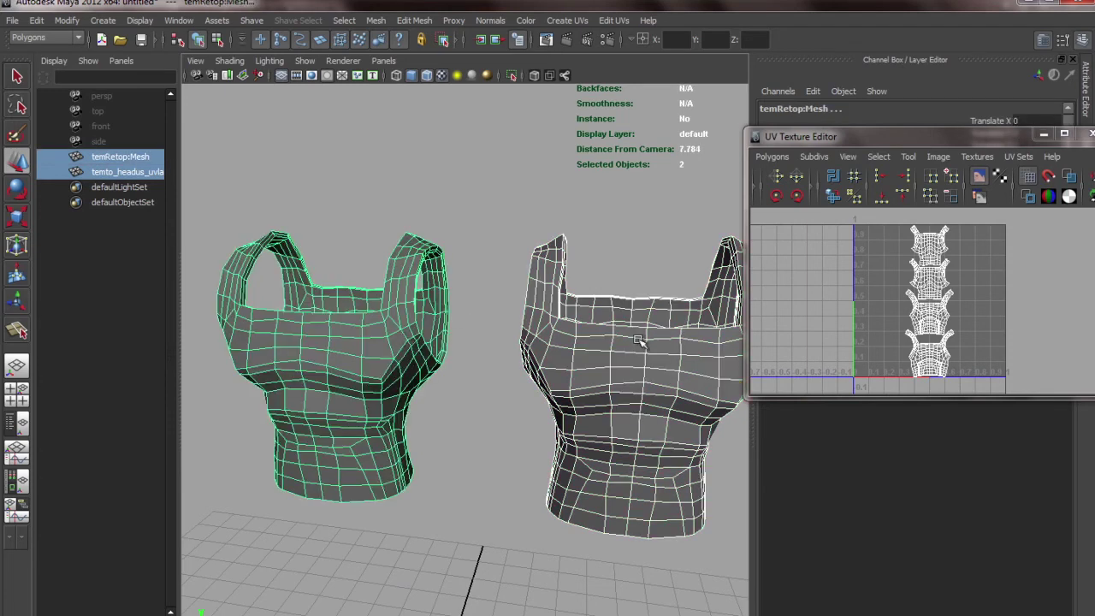
{"action": "left_click", "coordinate": [641, 342]}
{"action": "left_click", "coordinate": [667, 202]}
{"action": "left_click", "coordinate": [603, 329]}
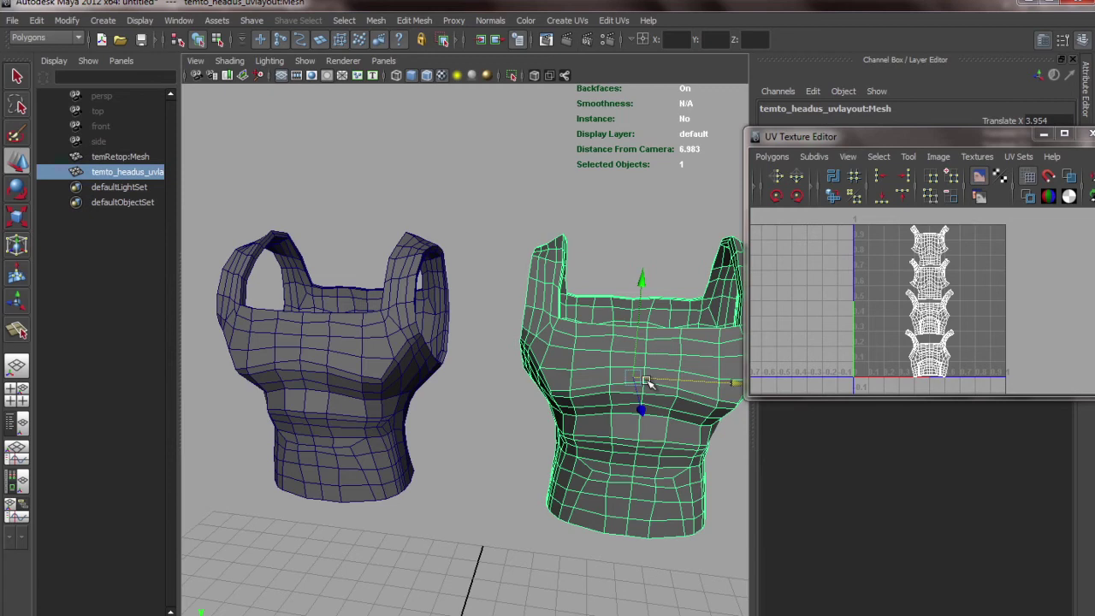
{"action": "left_click", "coordinate": [408, 357], "text": "shift"}
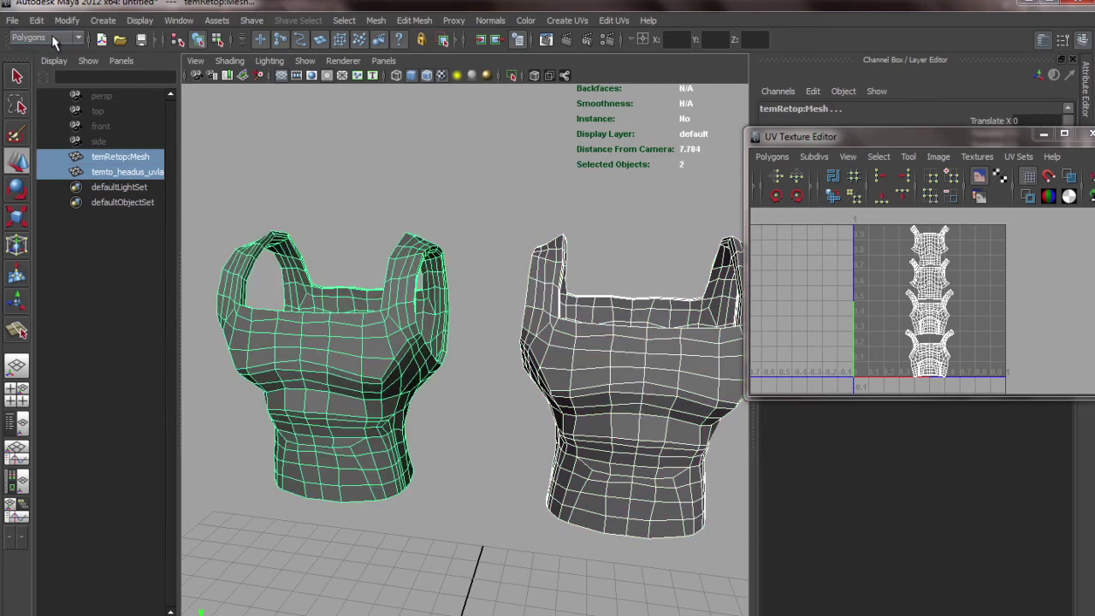
{"action": "left_click", "coordinate": [375, 21]}
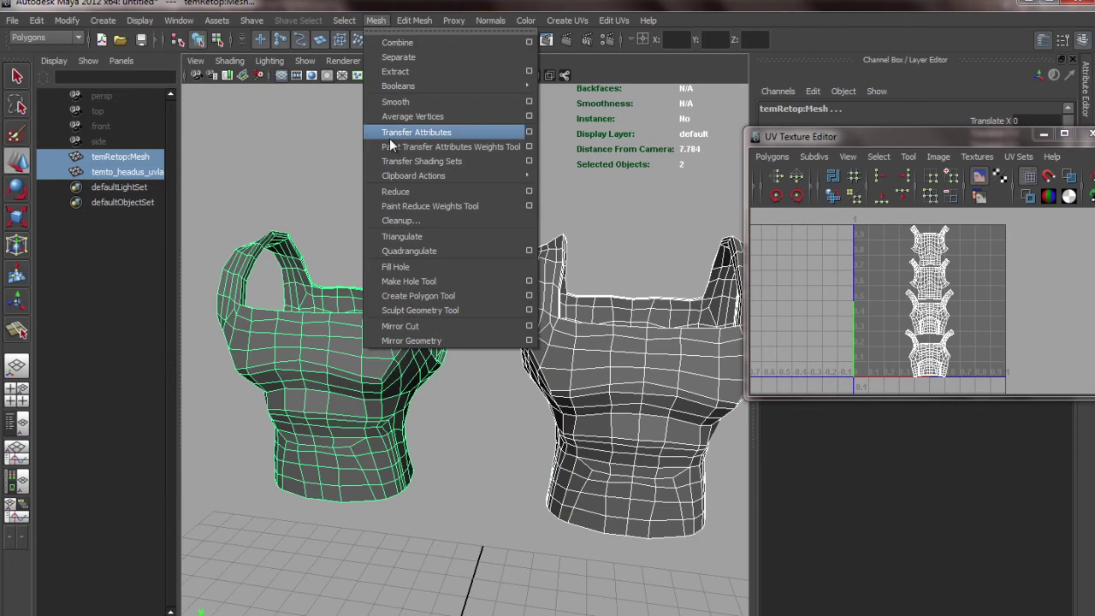
{"action": "left_click", "coordinate": [530, 132]}
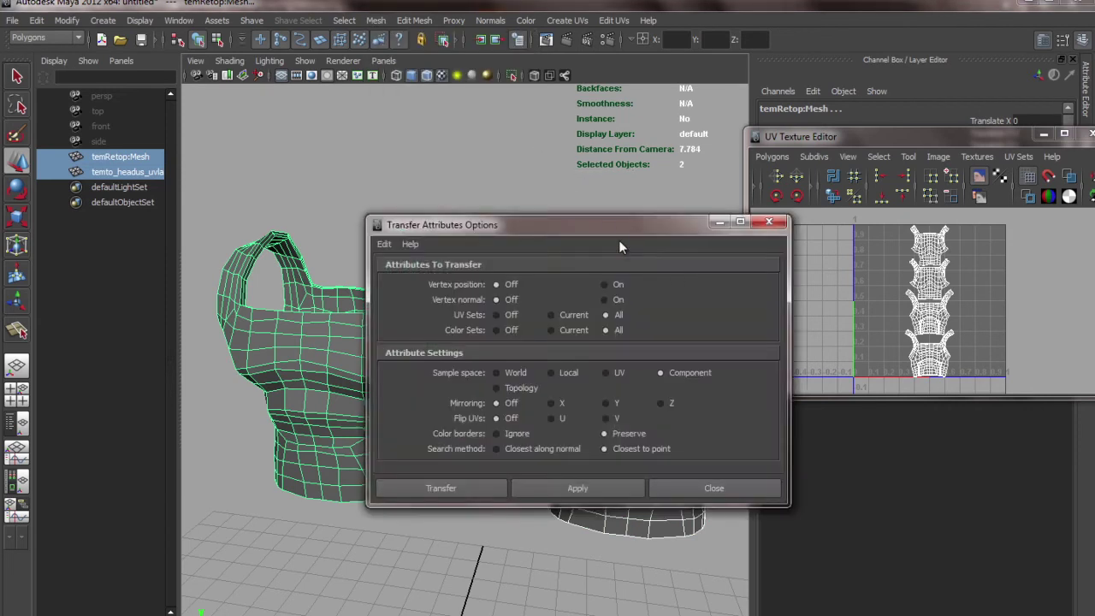
{"action": "left_click_drag", "start_coordinate": [607, 216], "coordinate": [655, 77]}
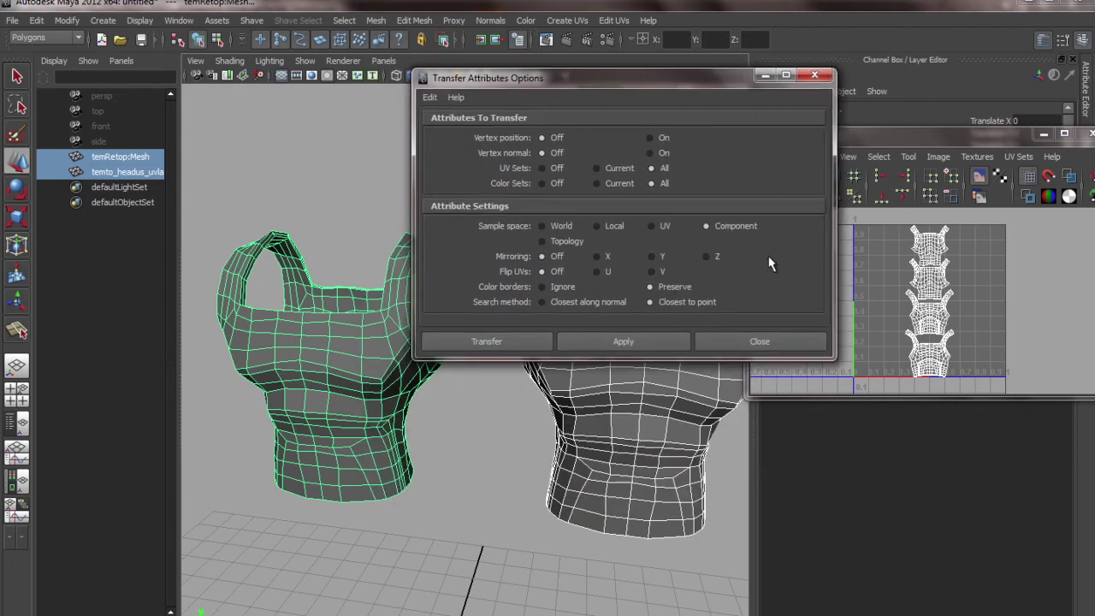
{"action": "left_click", "coordinate": [428, 97]}
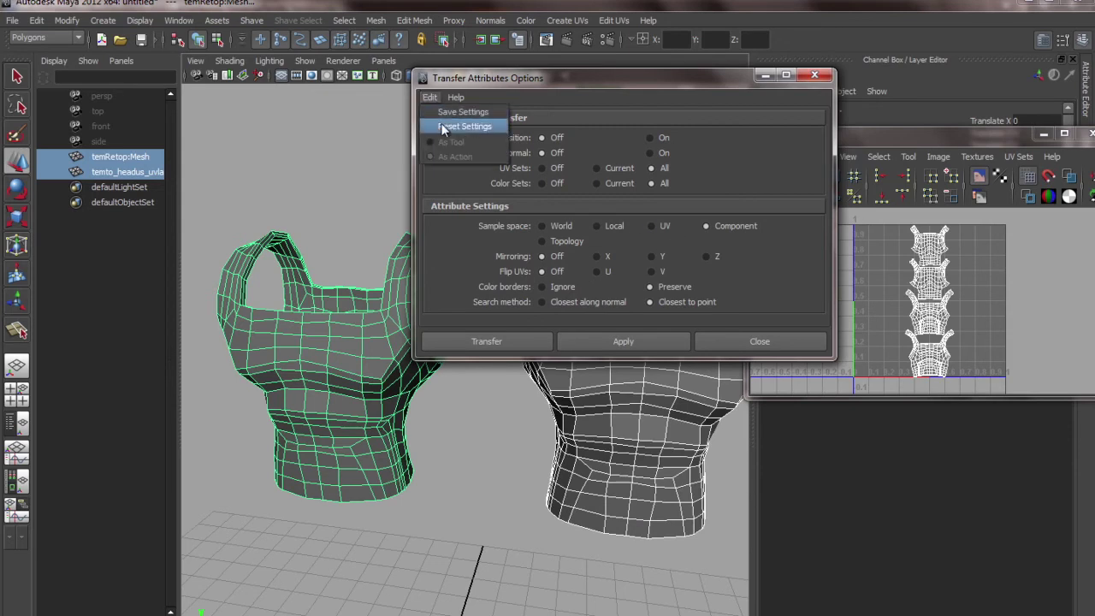
{"action": "left_click", "coordinate": [442, 128]}
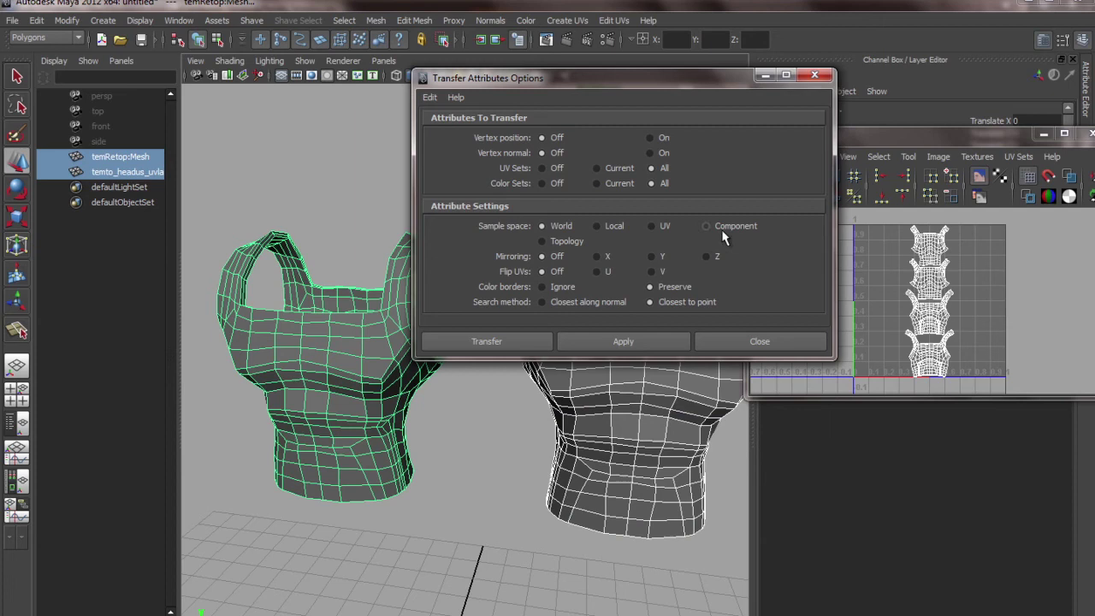
{"action": "left_click", "coordinate": [451, 346]}
Check the transferred UVs on the original mesh against the imported mesh's layout
{"action": "left_click", "coordinate": [432, 392]}
{"action": "left_click", "coordinate": [443, 366]}
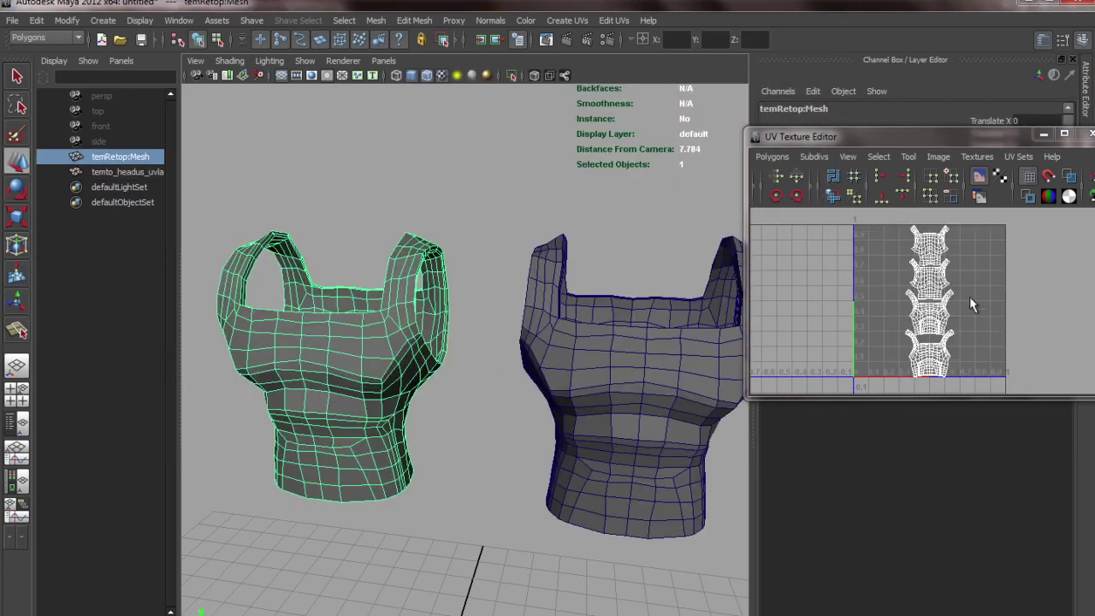
{"action": "left_click", "coordinate": [588, 353]}
{"action": "left_click", "coordinate": [403, 382]}
{"action": "left_click", "coordinate": [645, 326]}
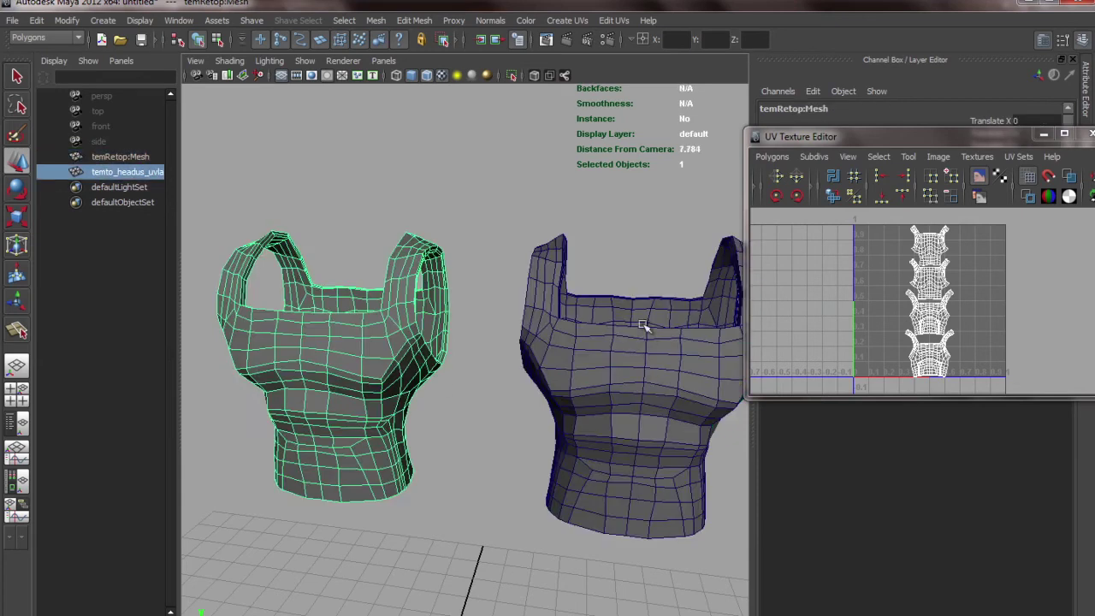
{"action": "left_click", "coordinate": [645, 160]}
{"action": "left_click", "coordinate": [644, 320]}
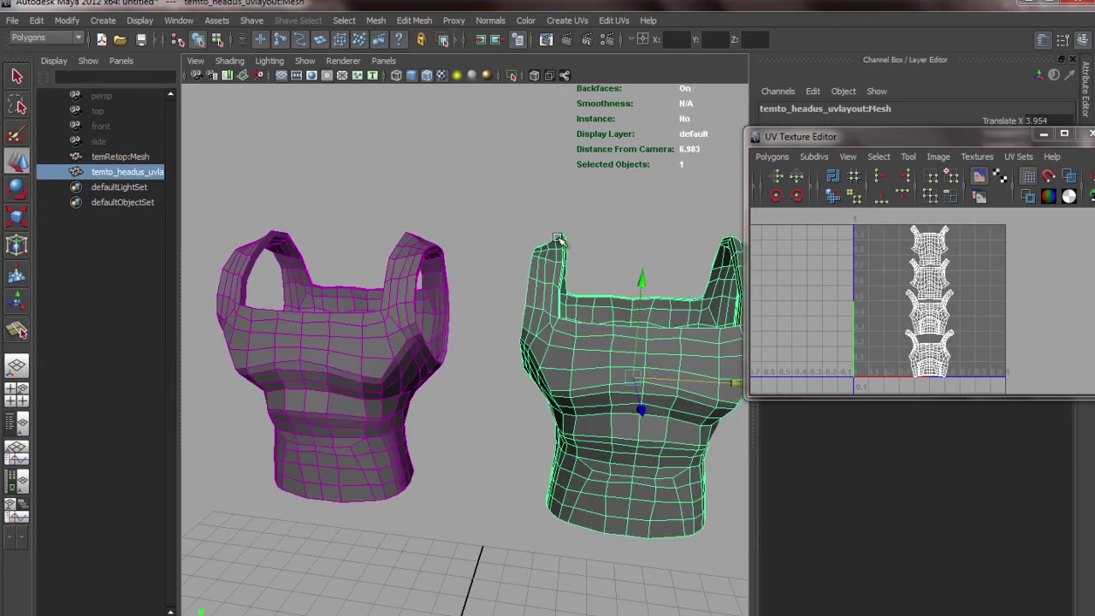
Delete the construction history and freeze the transformations of both torso meshes
{"action": "left_click_drag", "start_coordinate": [631, 201], "coordinate": [493, 412]}
{"action": "left_click_drag", "start_coordinate": [498, 203], "coordinate": [187, 539]}
{"action": "left_click_drag", "start_coordinate": [673, 225], "coordinate": [449, 386], "text": "shift"}
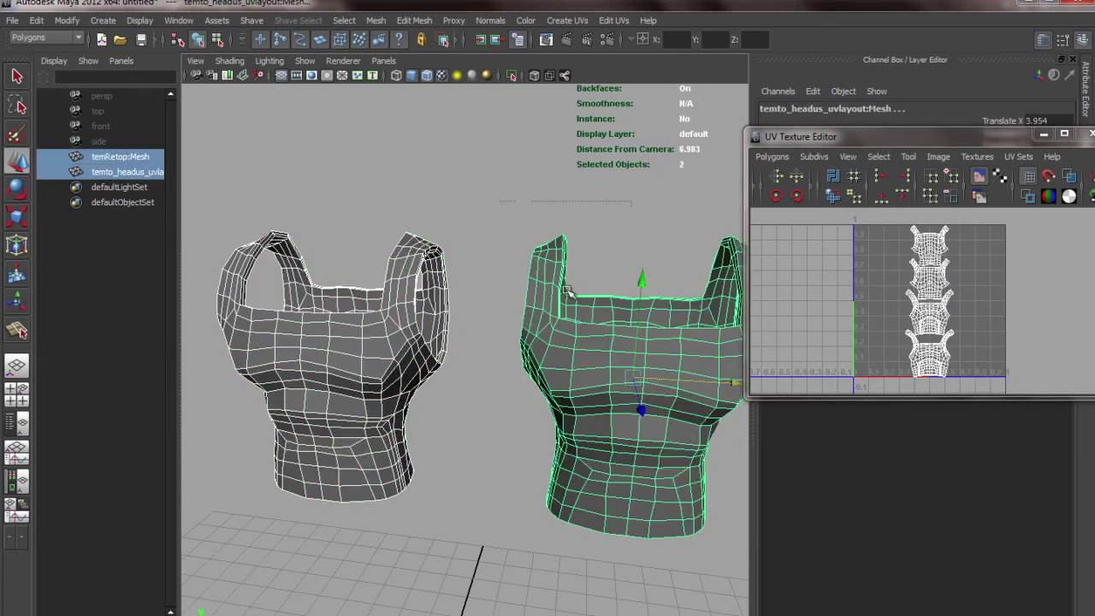
{"action": "right_click_drag", "start_coordinate": [425, 164], "coordinate": [417, 242]}
{"action": "right_click_drag", "start_coordinate": [488, 142], "coordinate": [464, 279]}
{"action": "left_click", "coordinate": [462, 282]}
Inspect the two meshes individually after the history cleanup and clear the selection
{"action": "left_click", "coordinate": [366, 350]}
{"action": "left_click", "coordinate": [607, 260]}
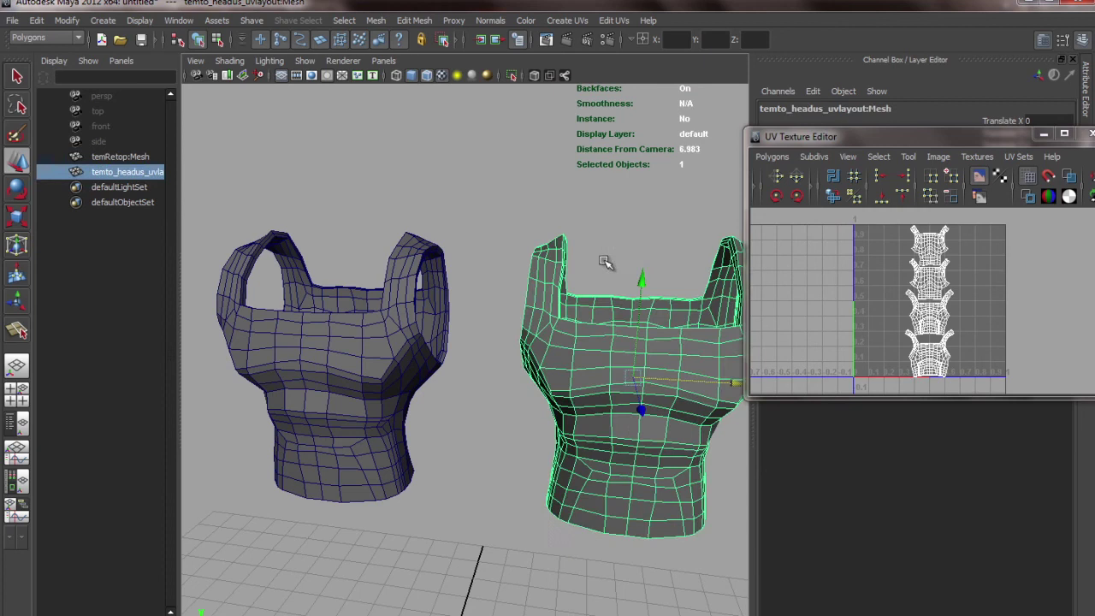
{"action": "left_click", "coordinate": [439, 333]}
{"action": "left_click_drag", "start_coordinate": [411, 399], "coordinate": [367, 339]}
{"action": "left_click", "coordinate": [658, 247]}
{"action": "left_click", "coordinate": [672, 178]}
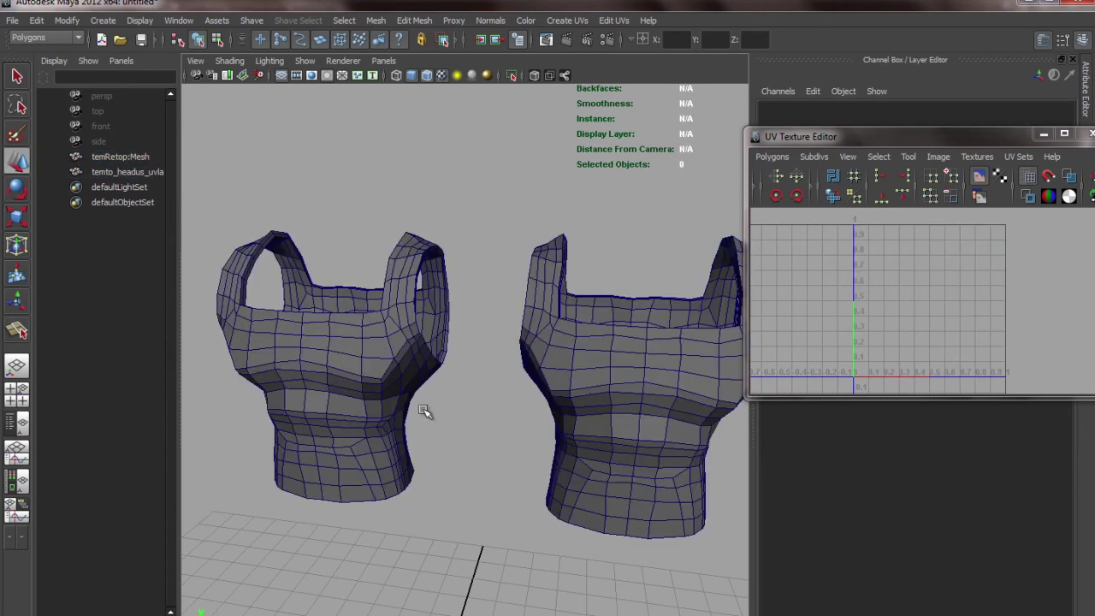
Delete the imported torso mesh and select the original temRetop mesh in smooth preview
{"action": "left_click", "coordinate": [541, 499]}
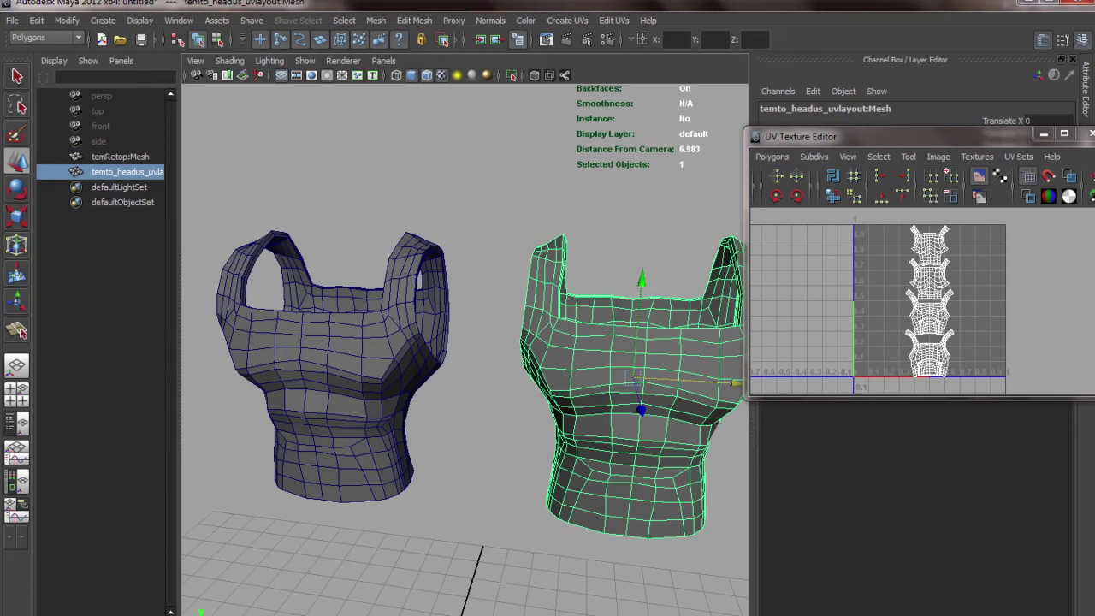
{"action": "key", "text": "Delete"}
{"action": "left_click", "coordinate": [290, 311]}
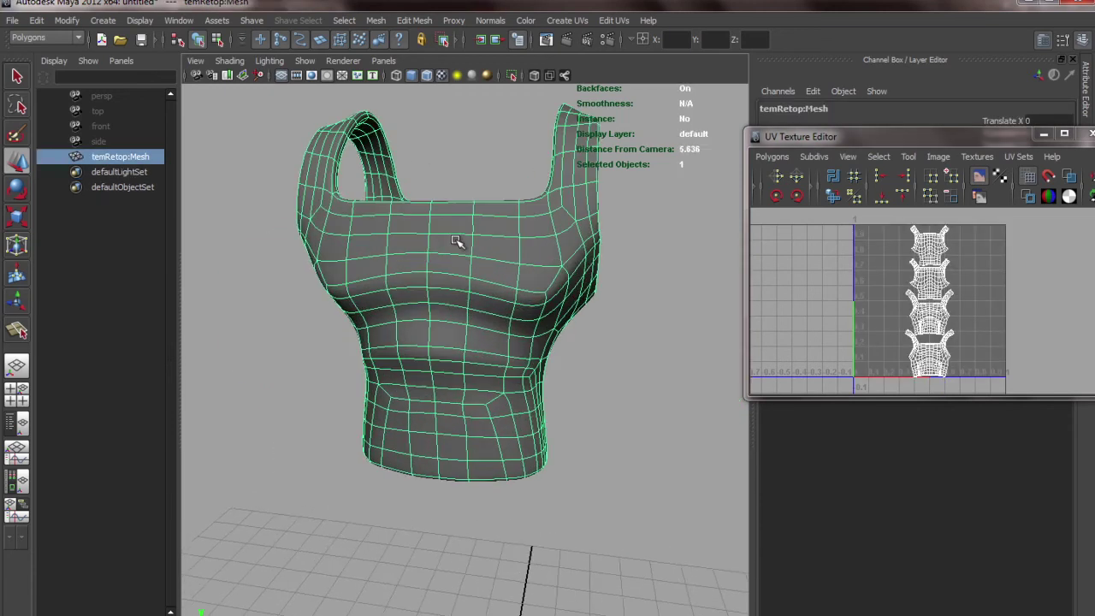
Turn off the smooth preview and export the selected temRetop mesh to the Desktop as the OBJ file temto_to_zBrush
{"action": "key", "text": "1"}
{"action": "left_click", "coordinate": [12, 20]}
{"action": "left_click", "coordinate": [132, 177]}
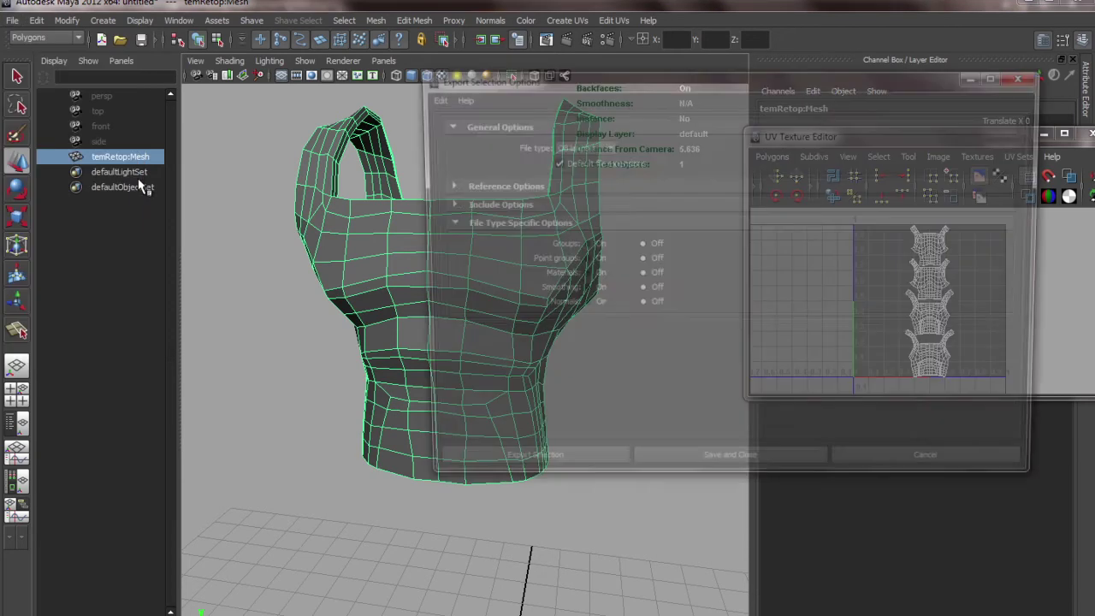
{"action": "left_click", "coordinate": [538, 471]}
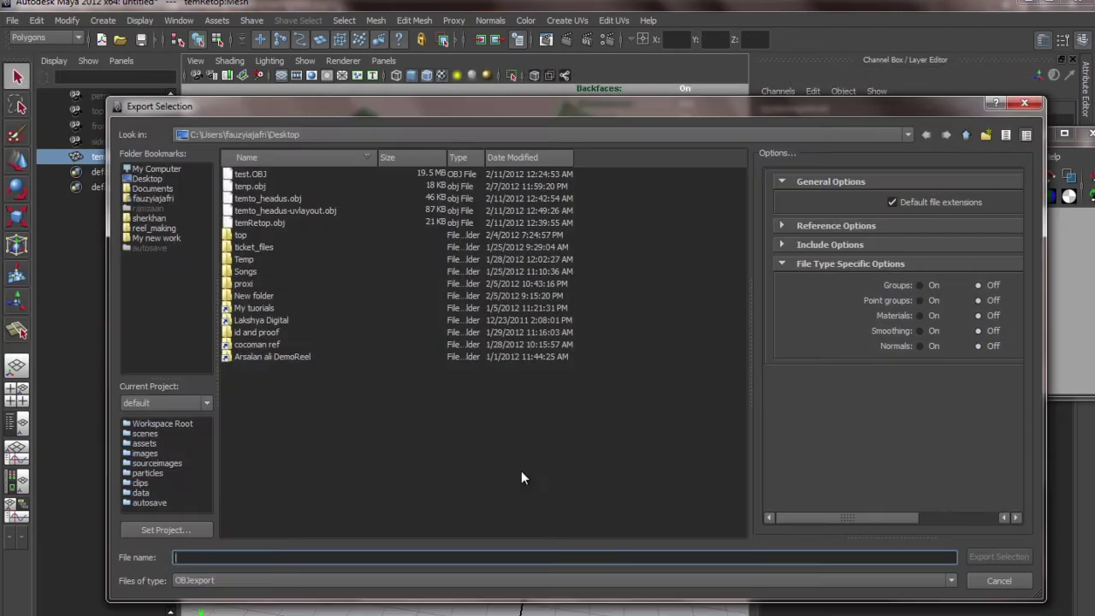
{"action": "left_click", "coordinate": [259, 210]}
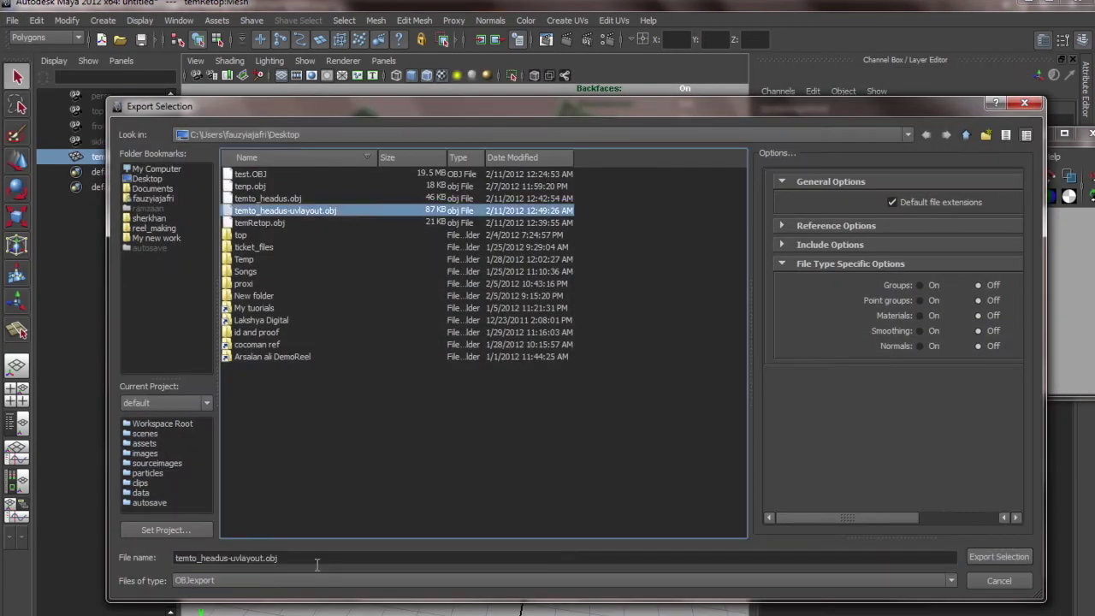
{"action": "left_click_drag", "start_coordinate": [317, 559], "coordinate": [201, 559]}
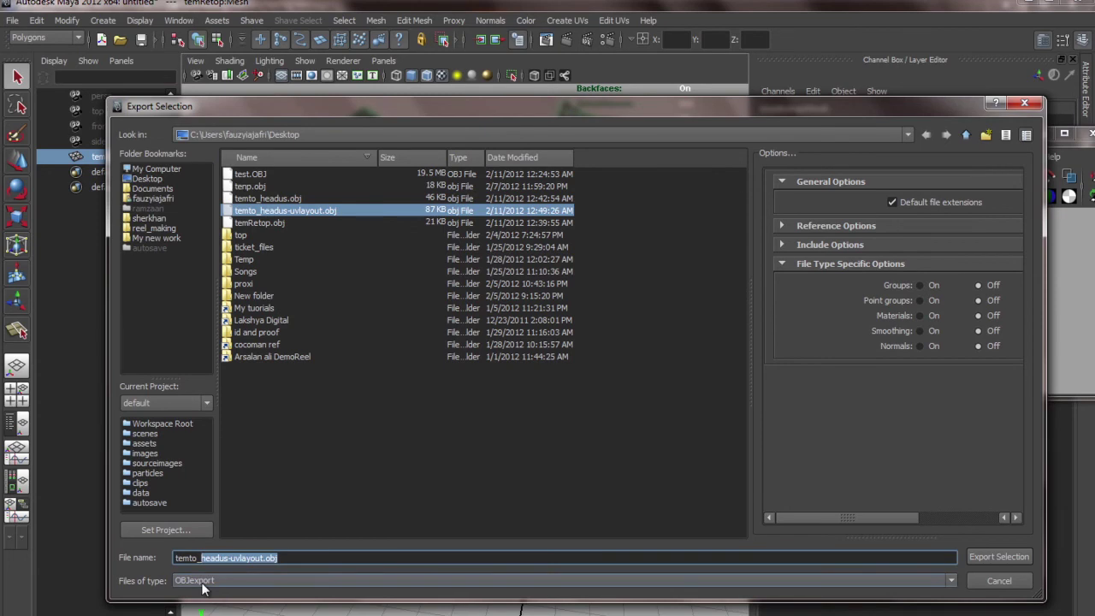
{"action": "type", "text": "temto_to_zBrush"}
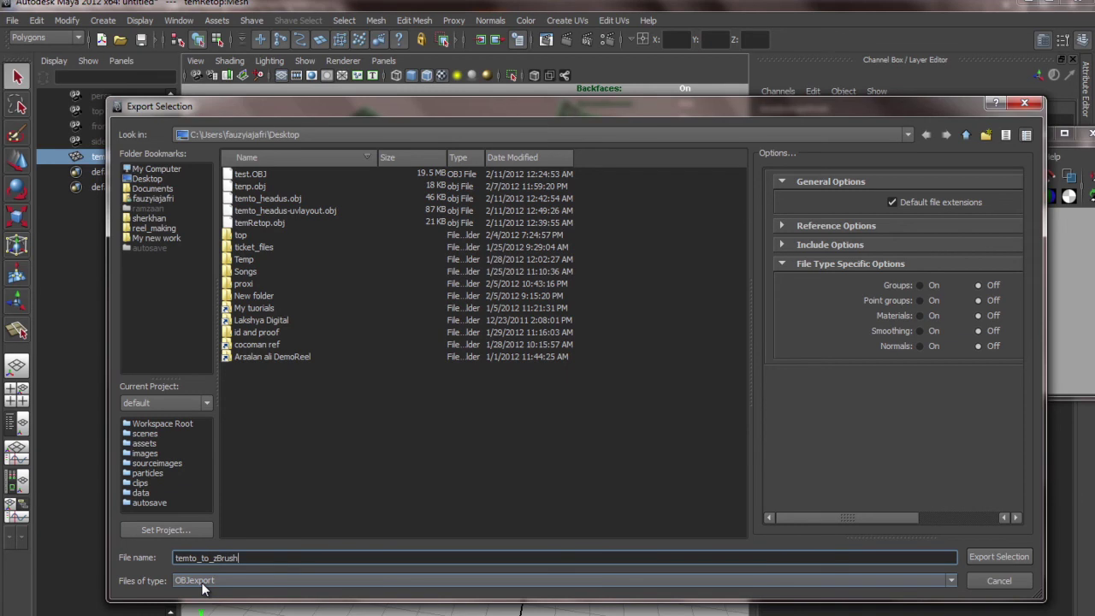
{"action": "key", "text": "Return"}
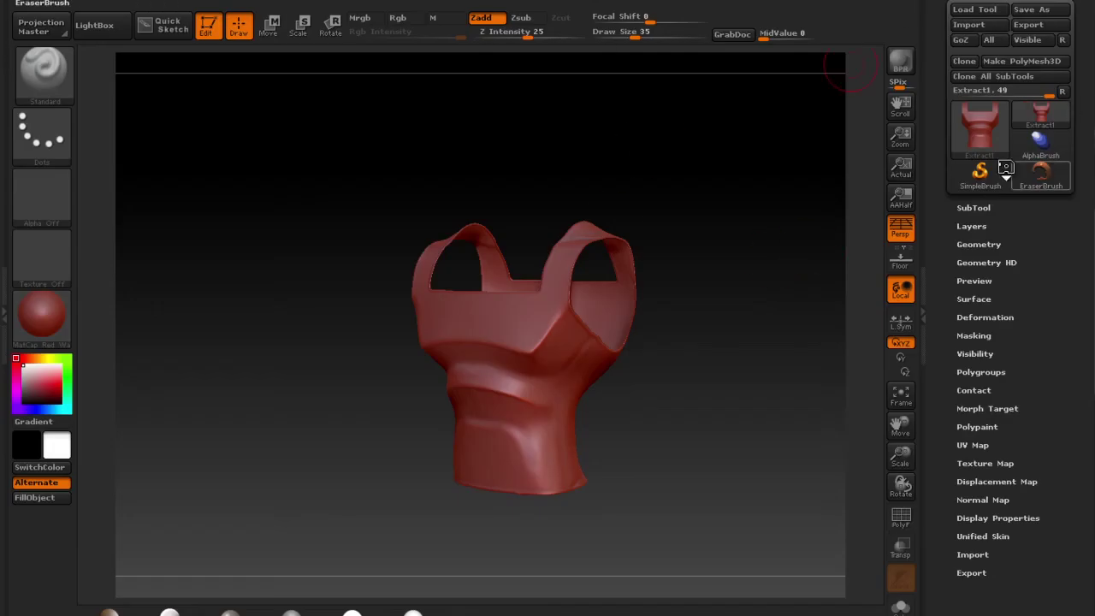
Switch to ZBrush, make SimpleBrush the active tool, and import temto_to_zBrush.obj from the Desktop
{"action": "left_click", "coordinate": [980, 175]}
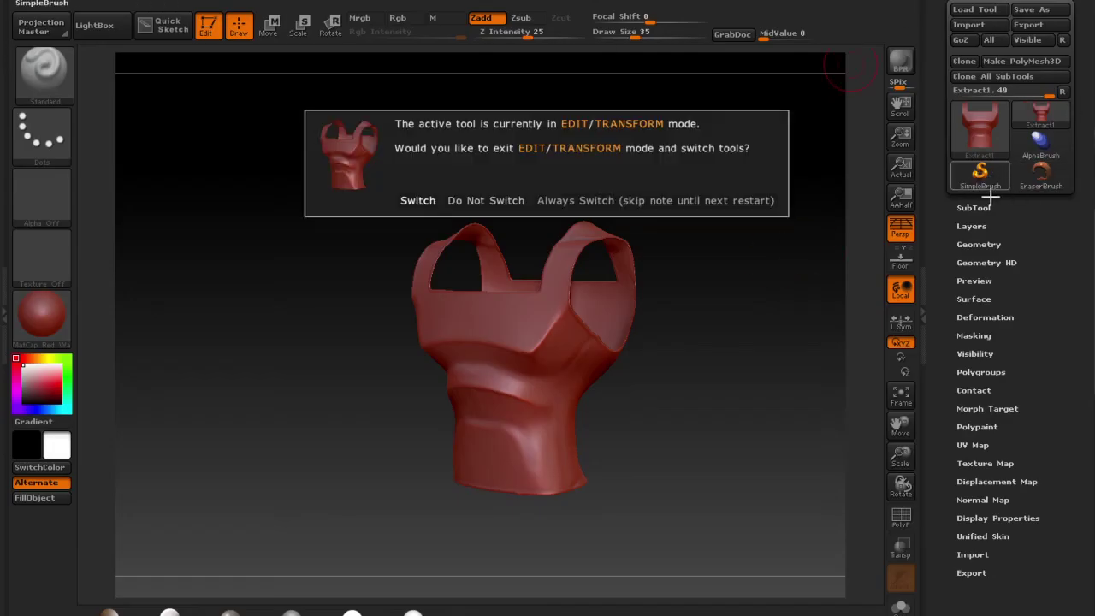
{"action": "left_click", "coordinate": [675, 204]}
{"action": "left_click", "coordinate": [985, 28]}
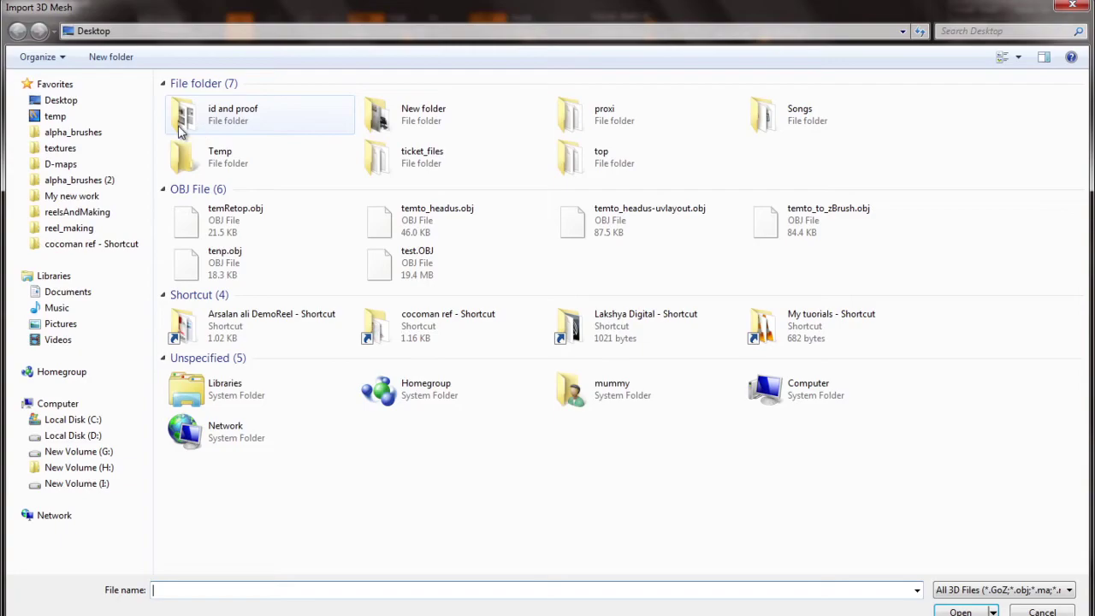
{"action": "left_click", "coordinate": [240, 157]}
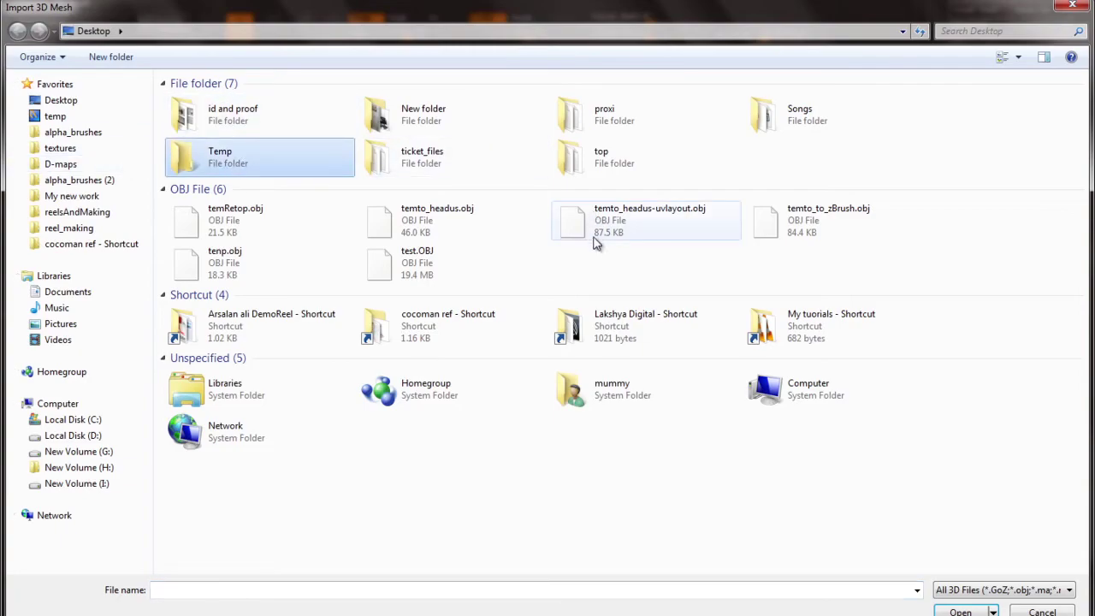
{"action": "double_click", "coordinate": [842, 213]}
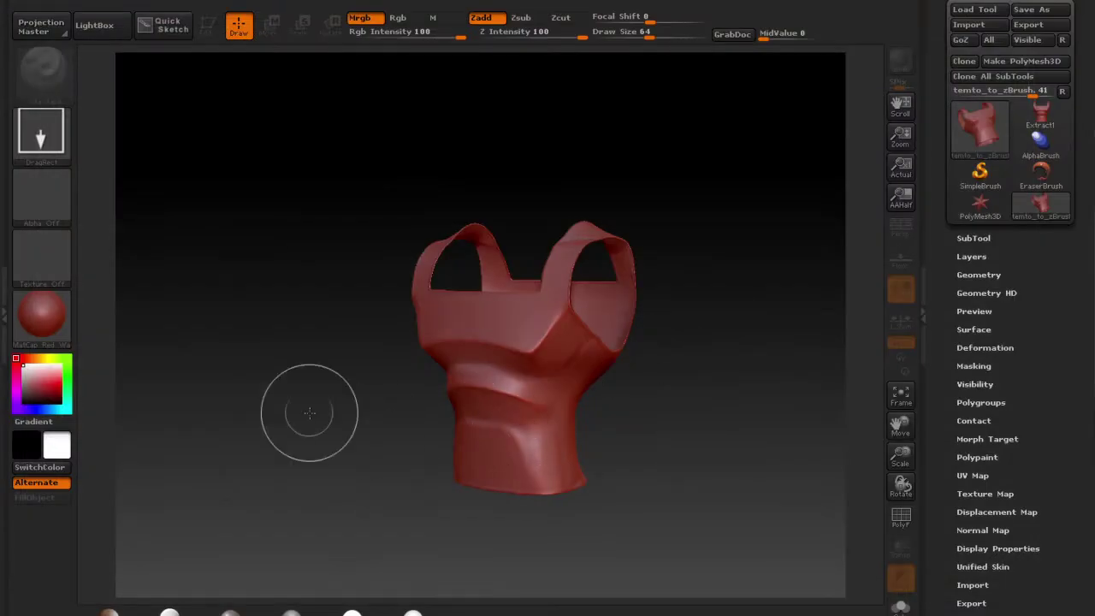
Place the imported torso on the canvas in Edit mode, clear the old model from the canvas, and frame the torso
{"action": "left_click_drag", "start_coordinate": [308, 413], "coordinate": [305, 592]}
{"action": "key", "text": "t"}
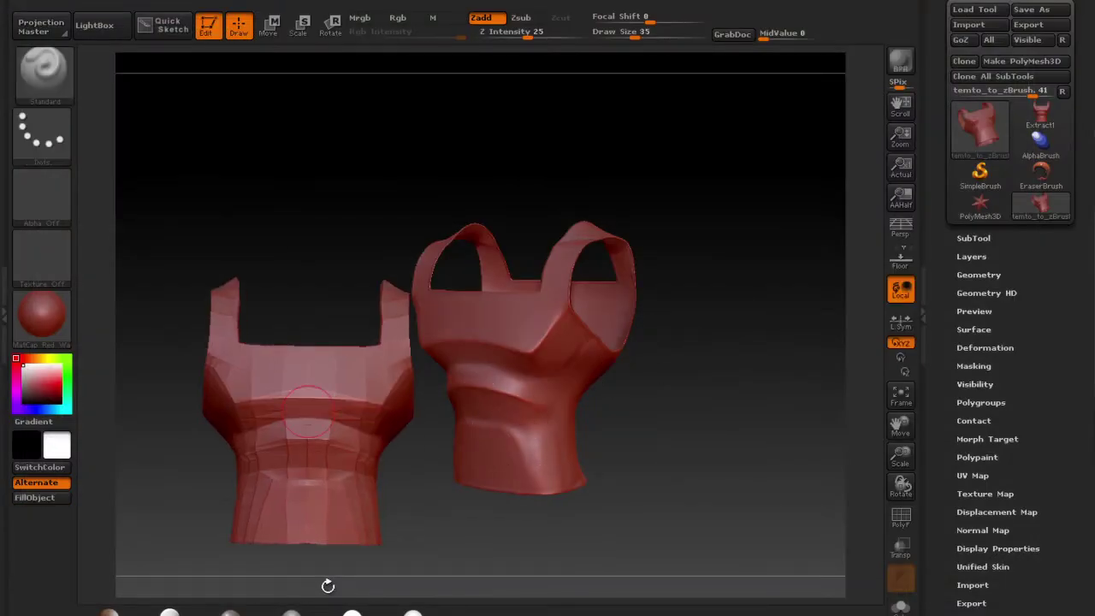
{"action": "key", "text": "ctrl+n"}
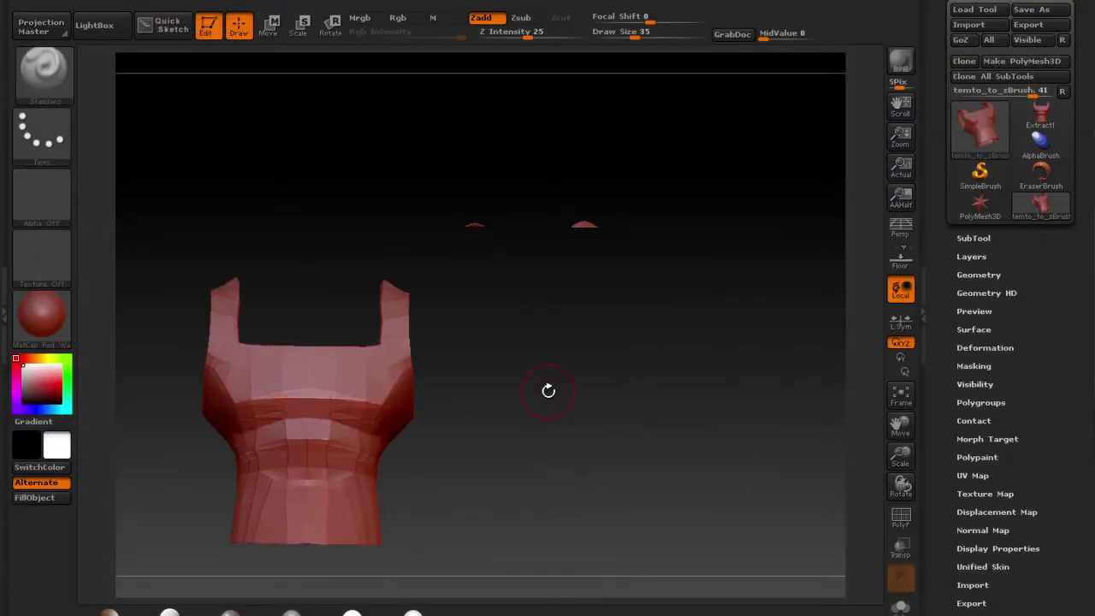
{"action": "key", "text": "f"}
{"action": "left_click_drag", "start_coordinate": [769, 350], "coordinate": [737, 339]}
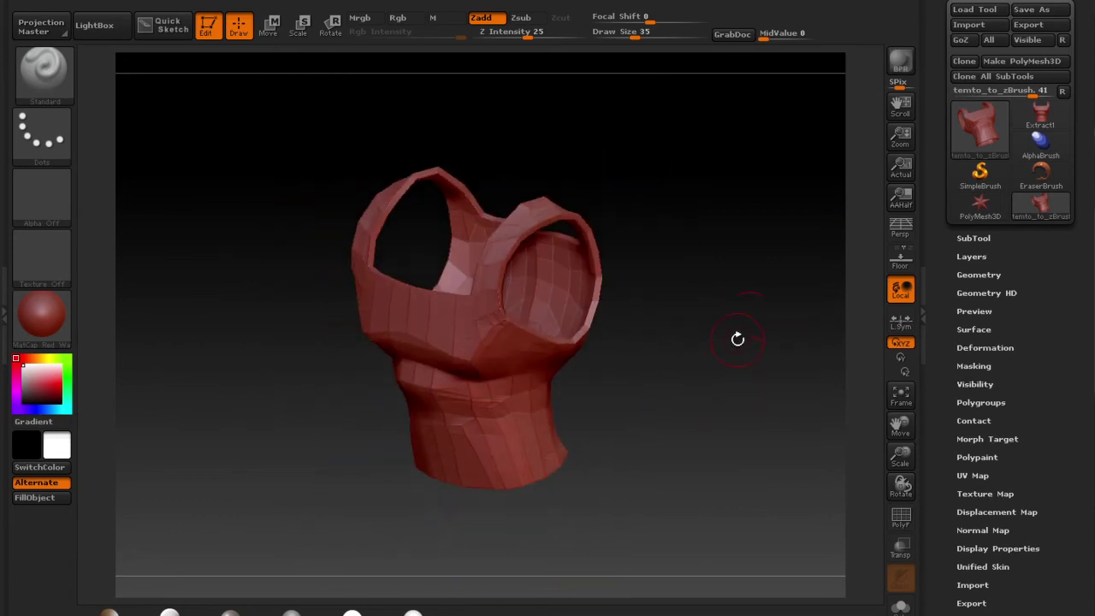
{"action": "key", "text": "shift+f"}
{"action": "key", "text": "shift+f"}
{"action": "mouse_move", "coordinate": [679, 371]}
{"action": "left_mouse_down"}
{"action": "mouse_move", "coordinate": [703, 350]}
{"action": "mouse_move", "coordinate": [679, 355]}
{"action": "left_mouse_up"}
{"action": "key", "text": "f"}
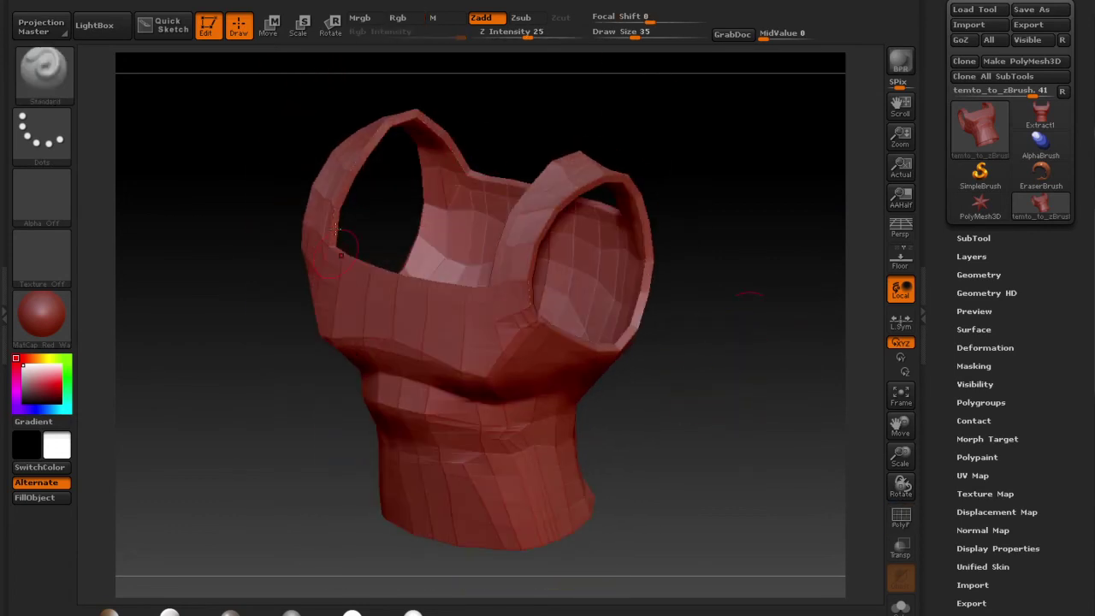
{"action": "left_click_drag", "start_coordinate": [590, 387], "coordinate": [811, 271]}
Try subdividing the torso to level 3 with Smt on, and undo the subdivision
{"action": "left_click", "coordinate": [972, 238]}
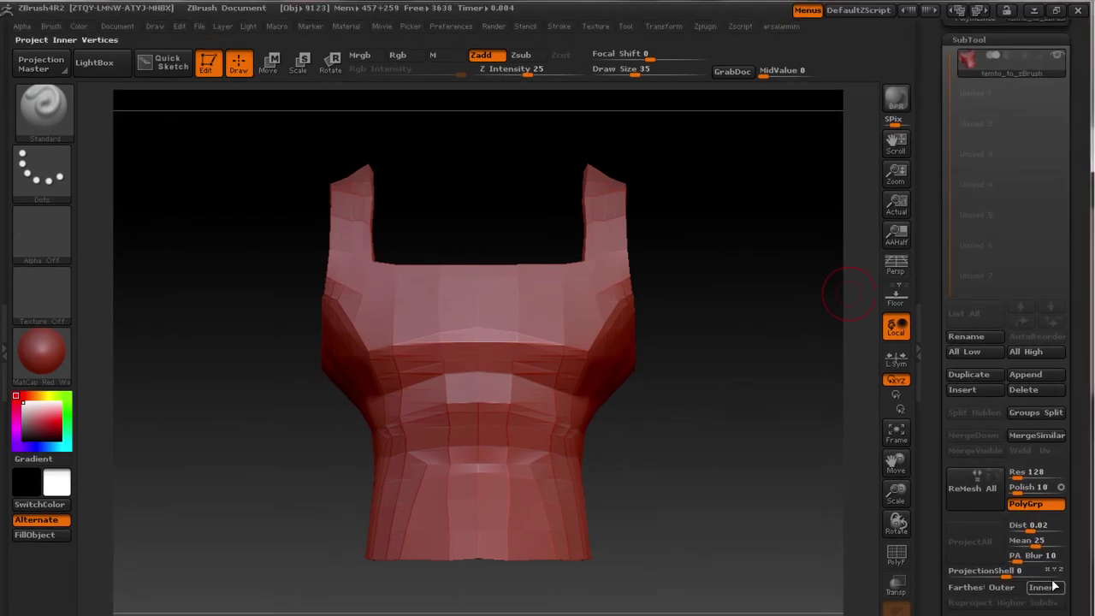
{"action": "left_click_drag", "start_coordinate": [1069, 609], "coordinate": [1021, 320]}
{"action": "left_click", "coordinate": [1015, 291]}
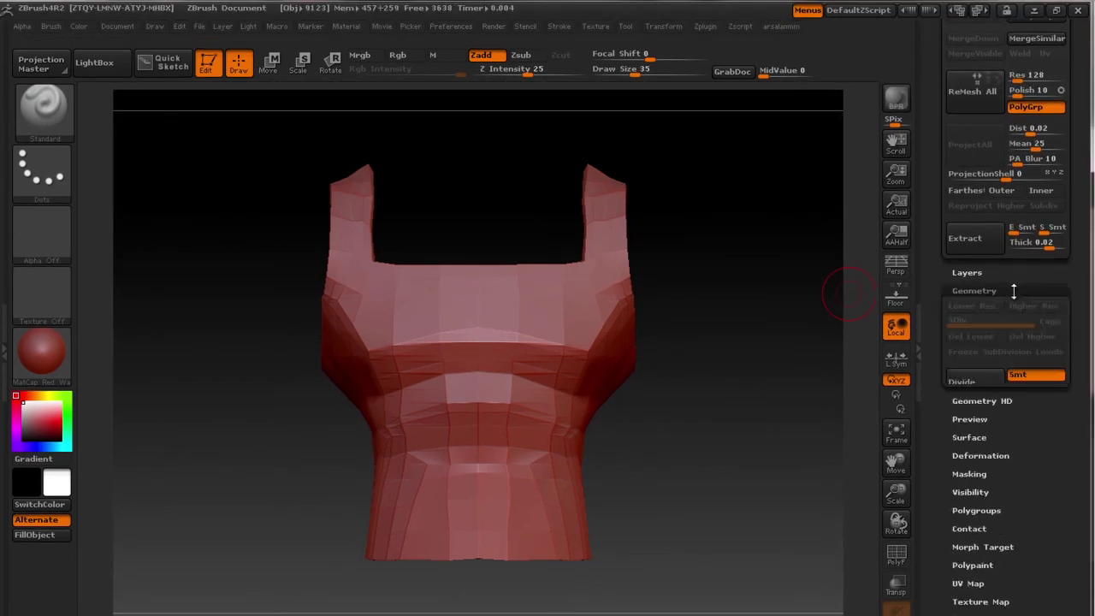
{"action": "left_click", "coordinate": [977, 243]}
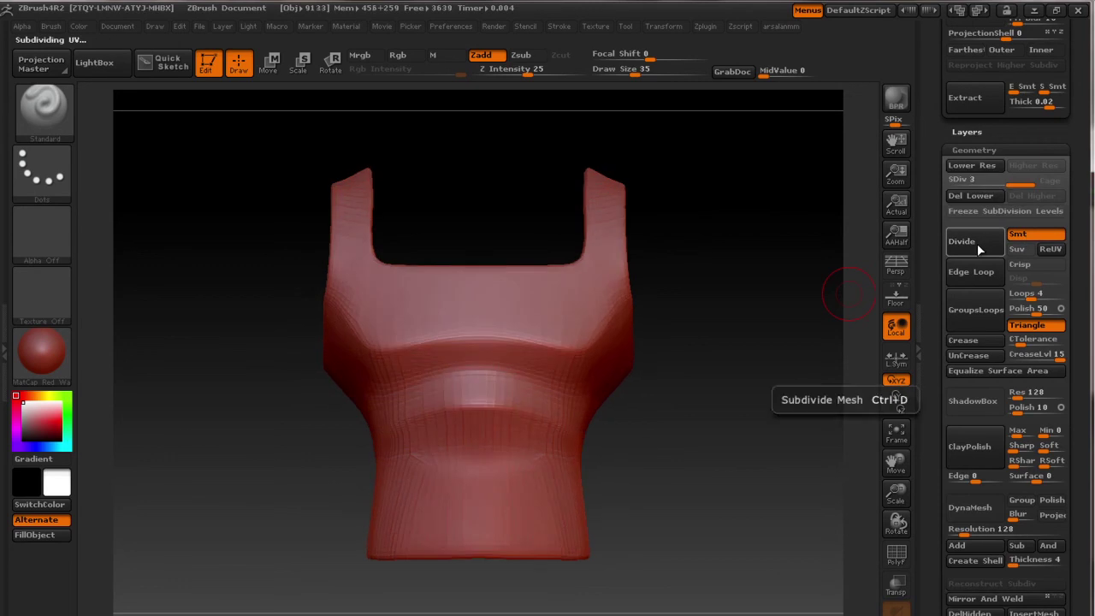
{"action": "key", "text": "ctrl+z"}
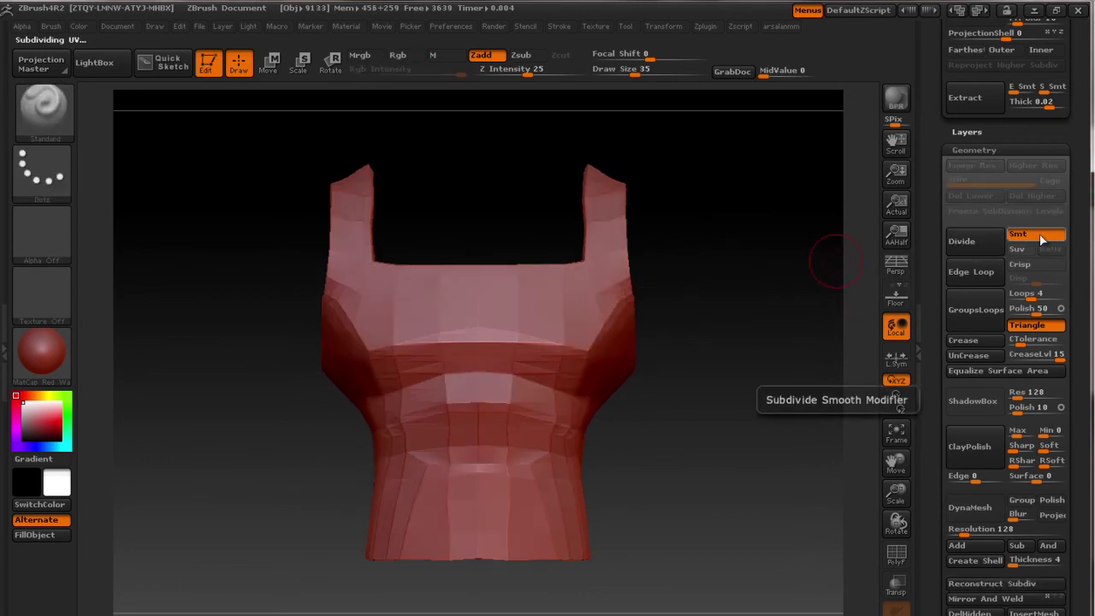
Subdivide the torso once with Smt off and three more times with Smt on, up to SDiv 5
{"action": "left_click", "coordinate": [1039, 233]}
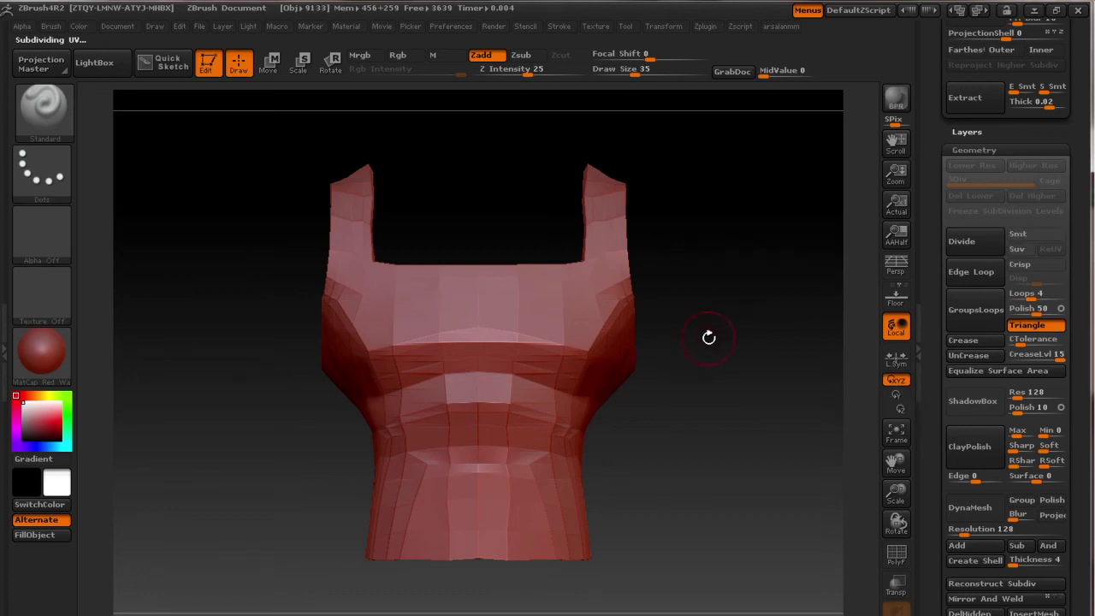
{"action": "mouse_move", "coordinate": [740, 395]}
{"action": "left_mouse_down", "text": "alt"}
{"action": "mouse_move", "coordinate": [756, 380]}
{"action": "mouse_move", "coordinate": [718, 396]}
{"action": "left_mouse_up", "text": "alt"}
{"action": "left_click", "coordinate": [995, 237]}
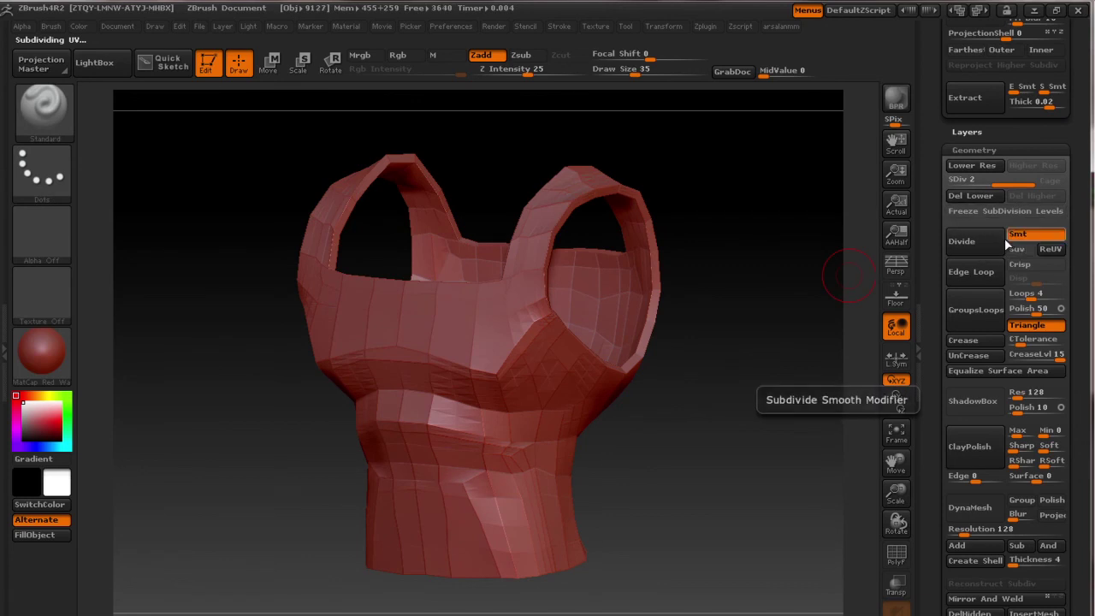
{"action": "left_click", "coordinate": [968, 246]}
{"action": "left_click", "coordinate": [969, 246]}
{"action": "left_click", "coordinate": [969, 246]}
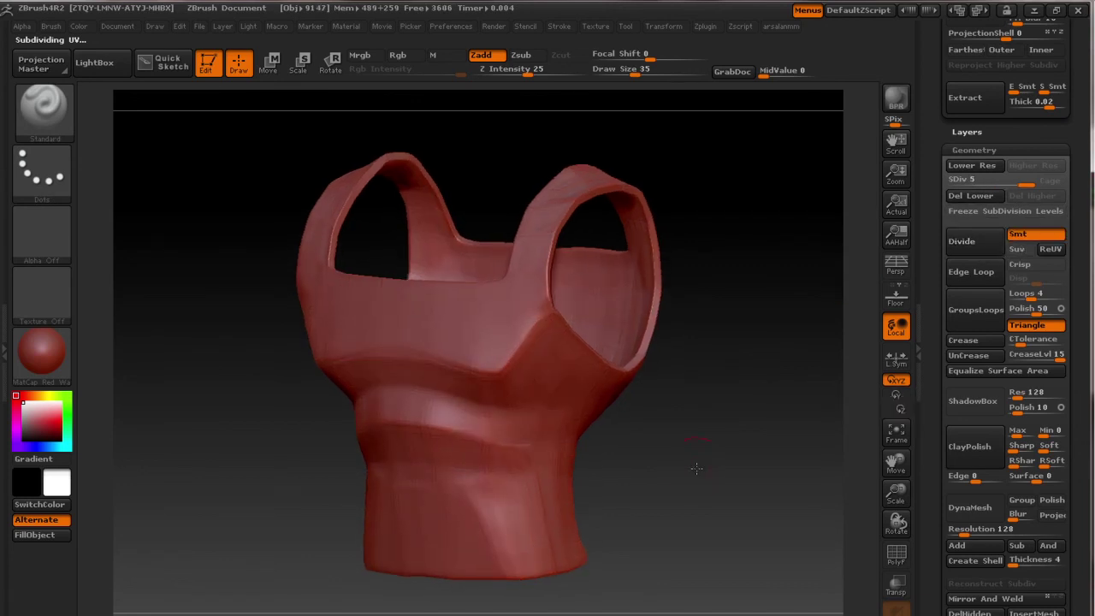
Set the brush Draw Size to 48 and inspect the subdivided torso from the front and the side
{"action": "left_click_drag", "start_coordinate": [696, 469], "coordinate": [718, 466], "text": "shift"}
{"action": "key", "text": "s"}
{"action": "left_click_drag", "start_coordinate": [372, 313], "coordinate": [381, 313]}
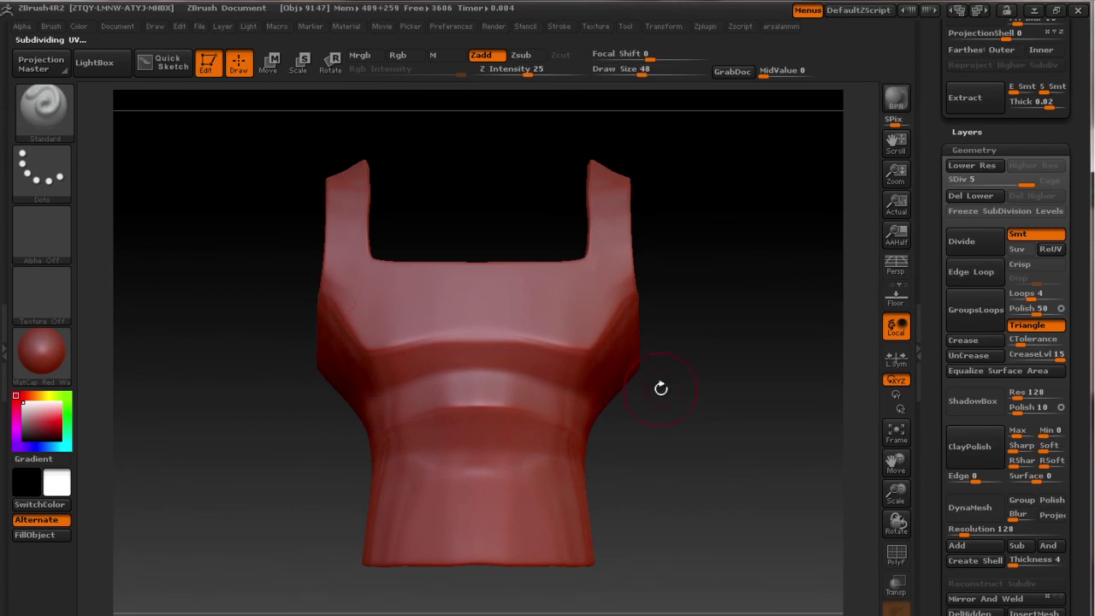
{"action": "left_click_drag", "start_coordinate": [661, 388], "coordinate": [704, 215]}
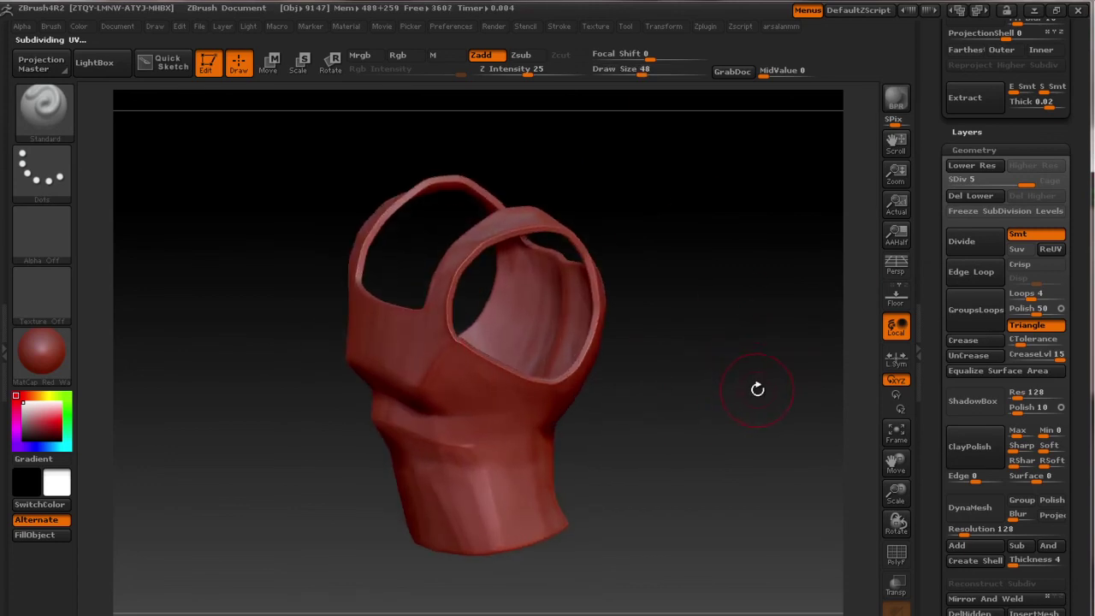
{"action": "left_click_drag", "start_coordinate": [931, 155], "coordinate": [928, 405]}
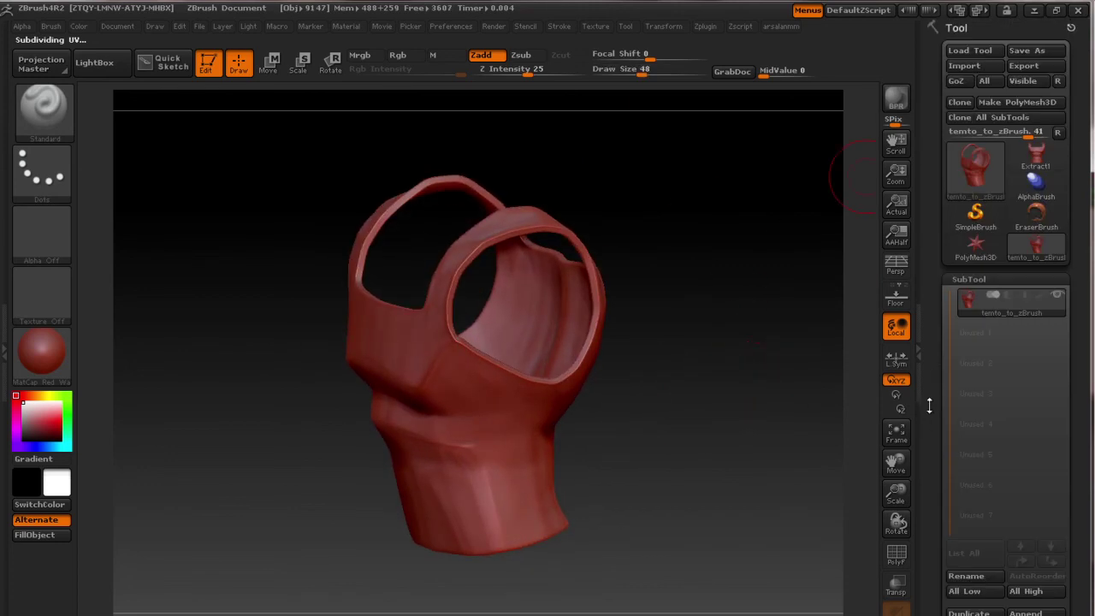
{"action": "left_click_drag", "start_coordinate": [716, 382], "coordinate": [777, 373]}
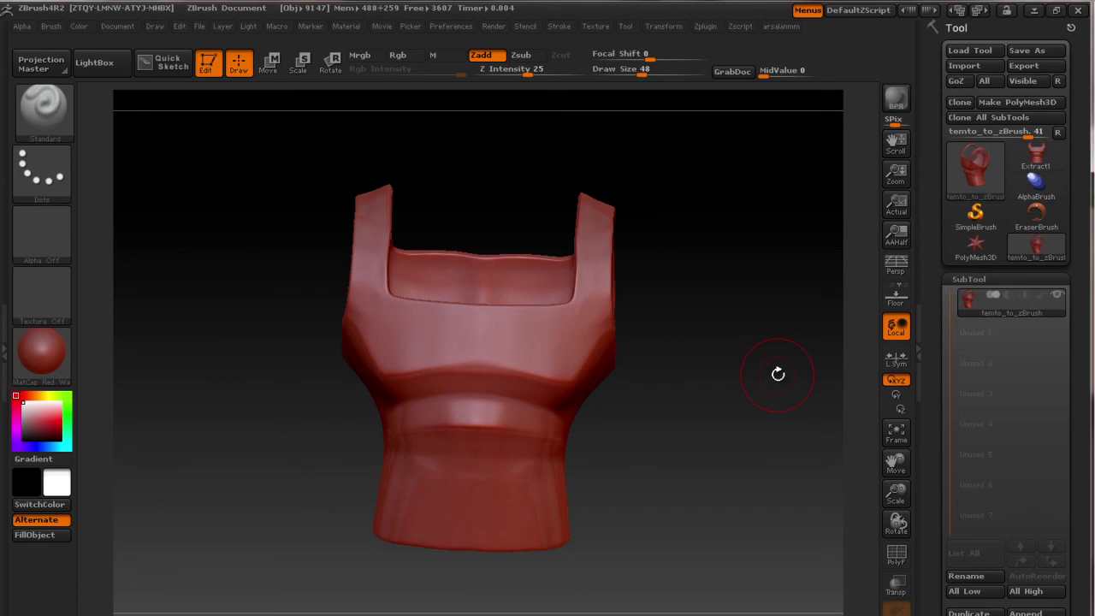